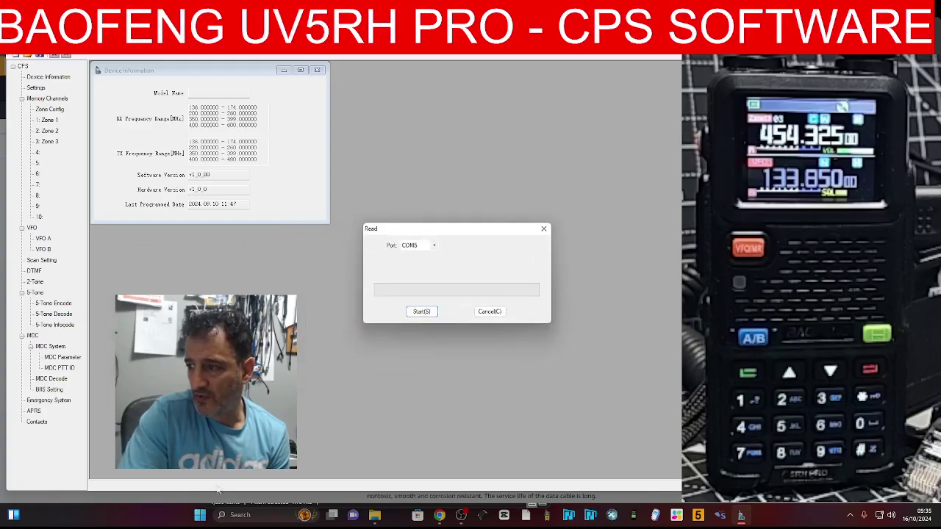
Find the radio's COM port in Device Manager's Ports list
right_click(199, 514)
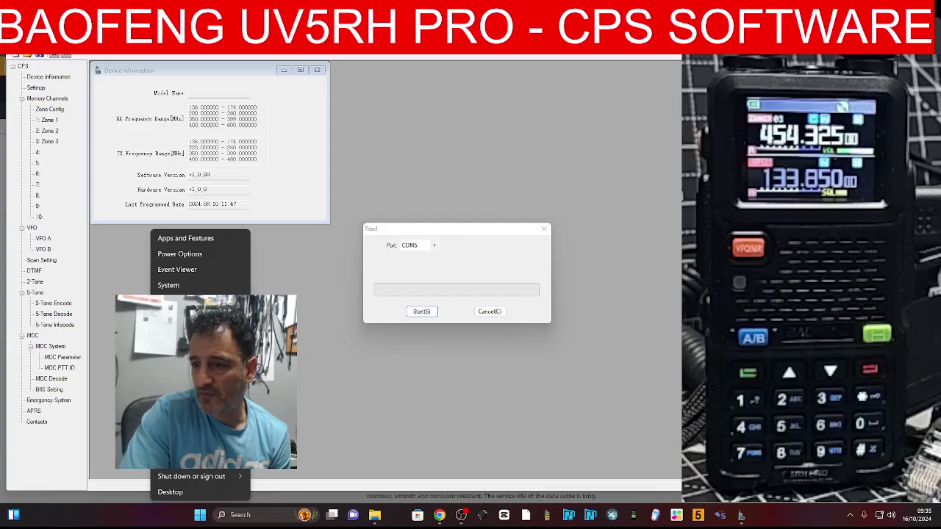
click(181, 301)
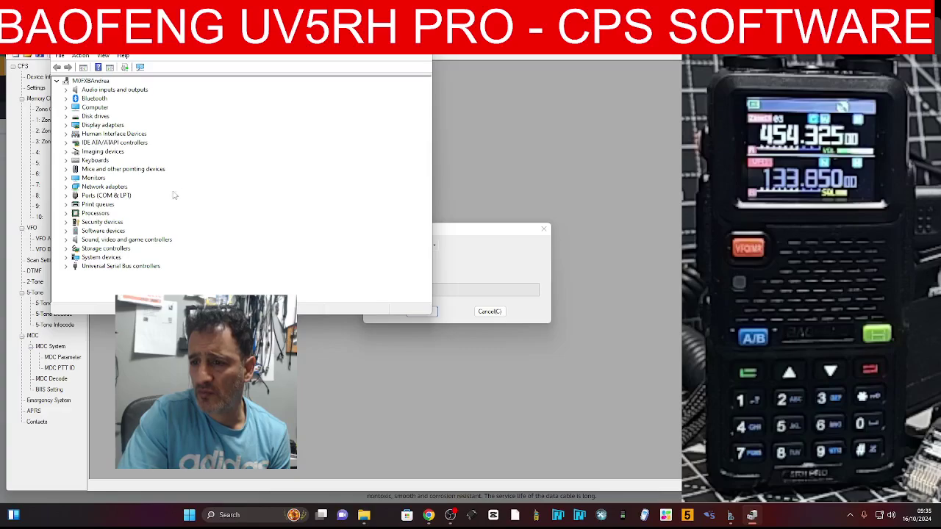
double_click(125, 196)
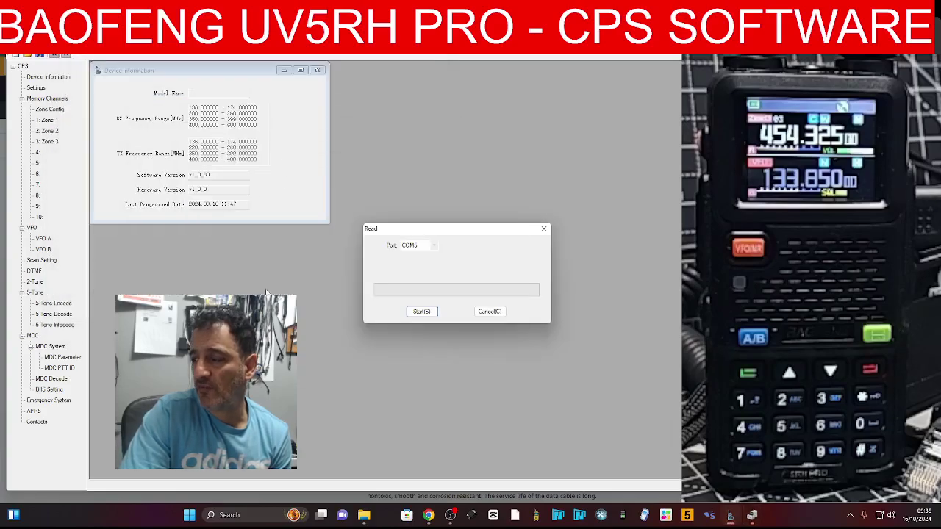
Read the radio's configuration over COM5 and move the CPS window to show its menu bar
click(647, 66)
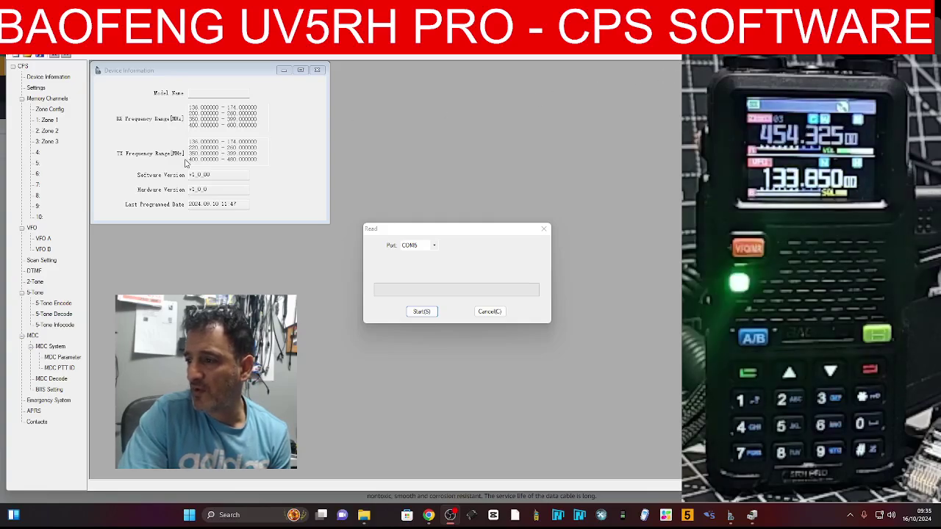
click(422, 312)
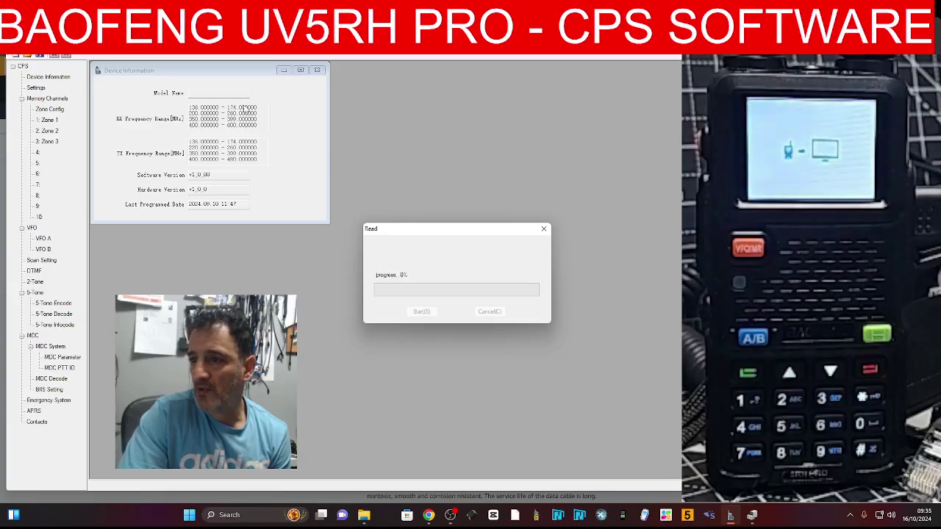
click(246, 110)
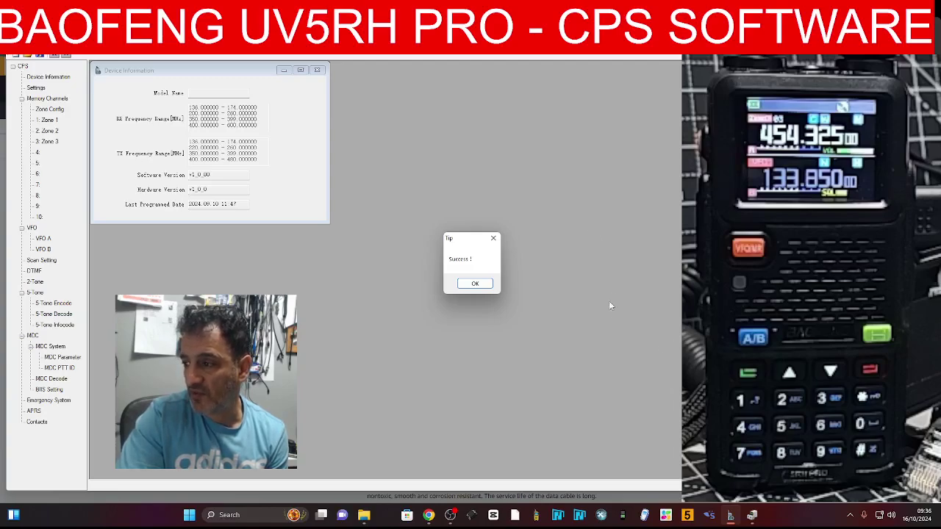
click(474, 284)
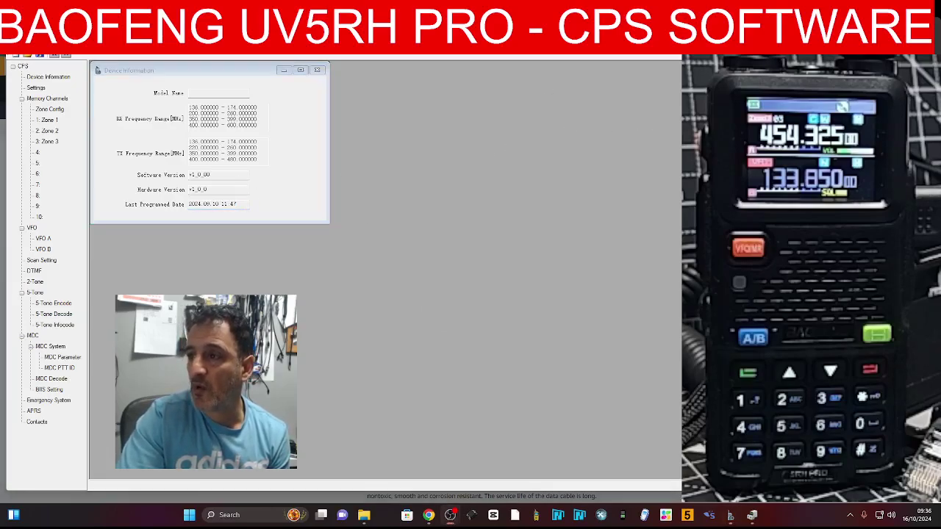
drag(306, 22, 304, 64)
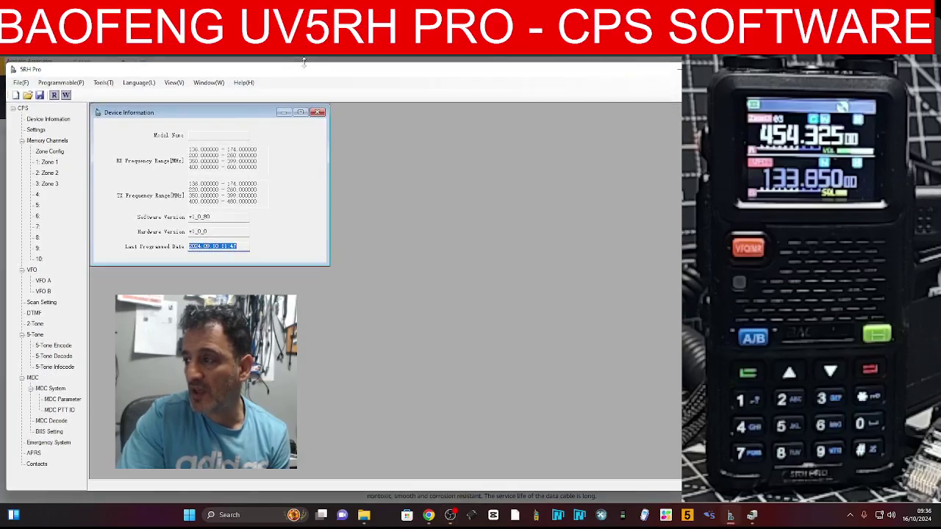
click(584, 124)
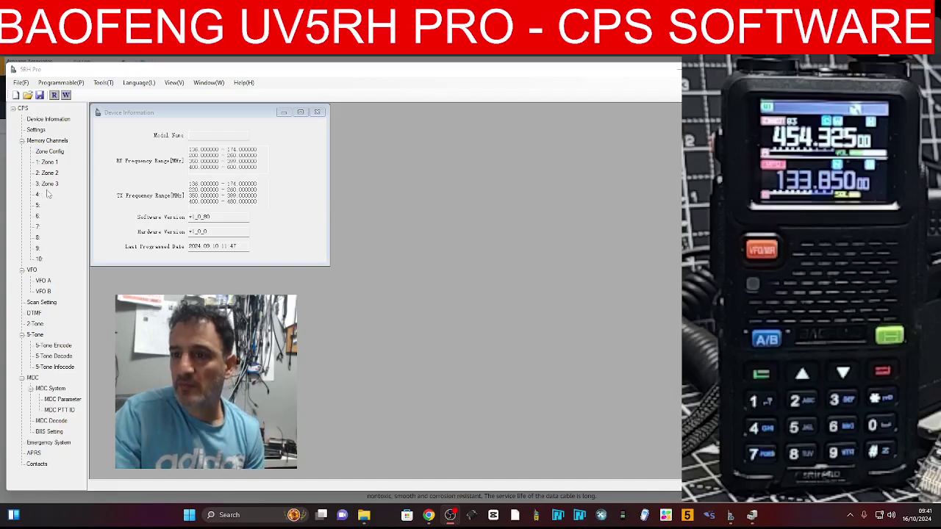
double_click(53, 143)
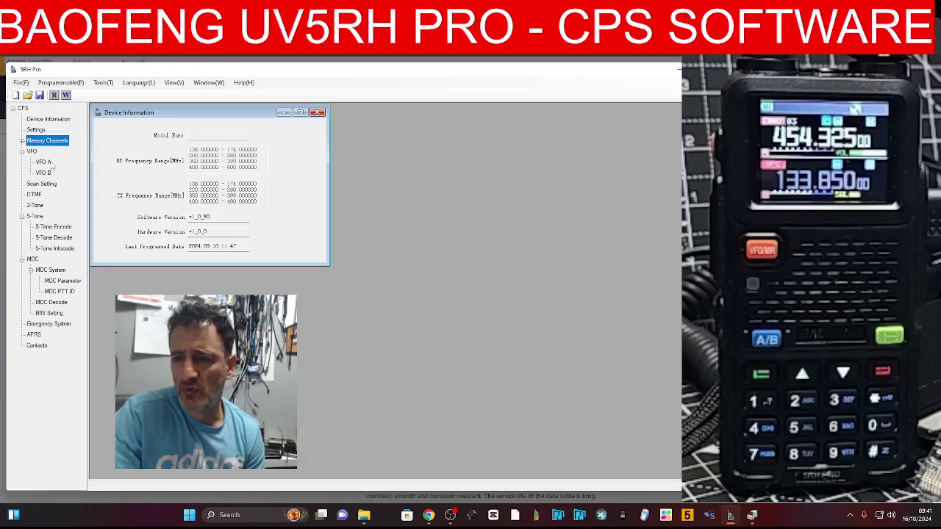
Enter 434.550 MHz as VFO A's receive frequency
click(44, 163)
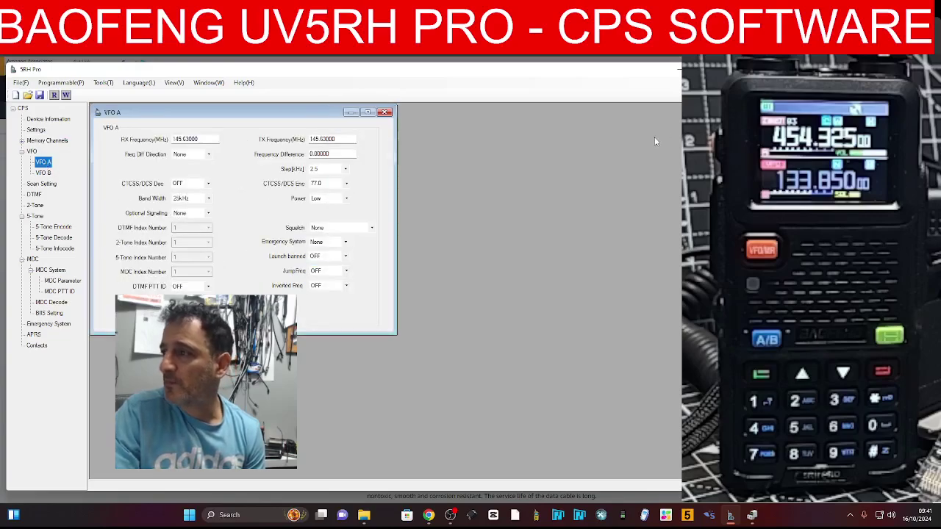
click(603, 106)
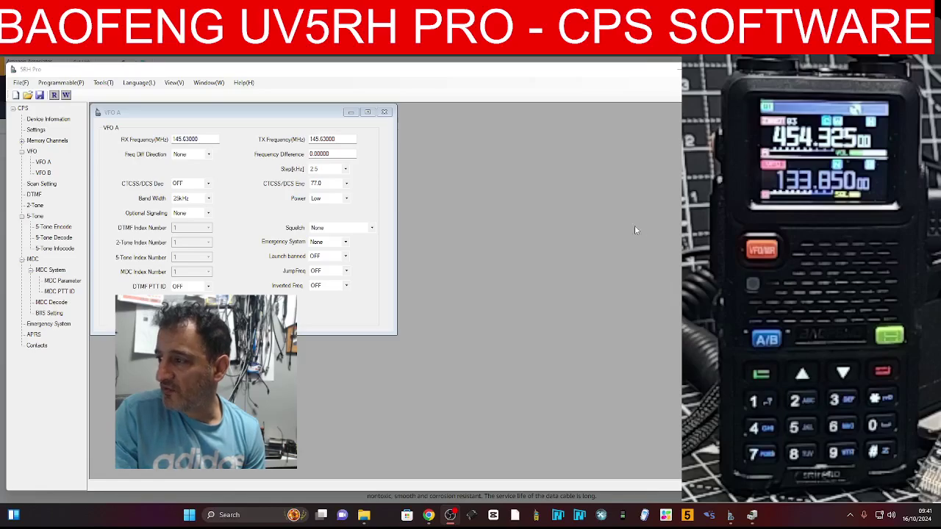
drag(635, 230, 606, 248)
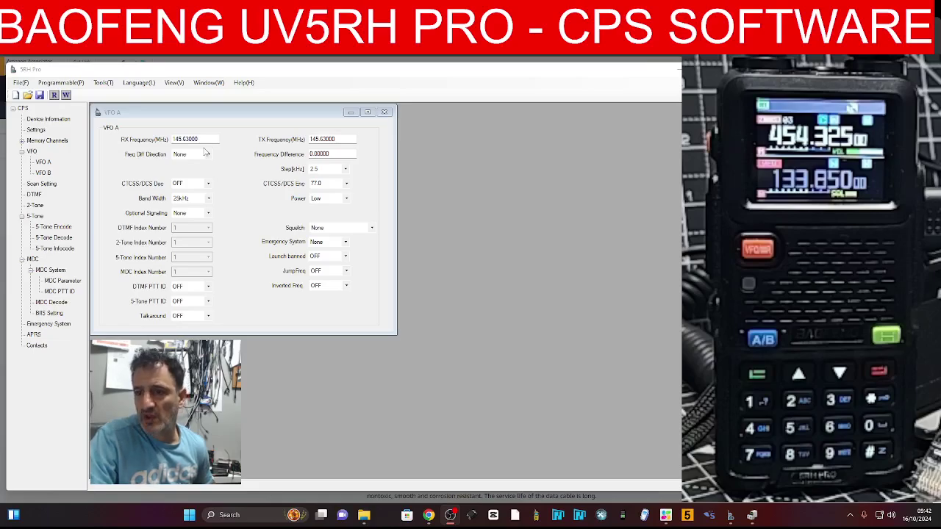
click(200, 139)
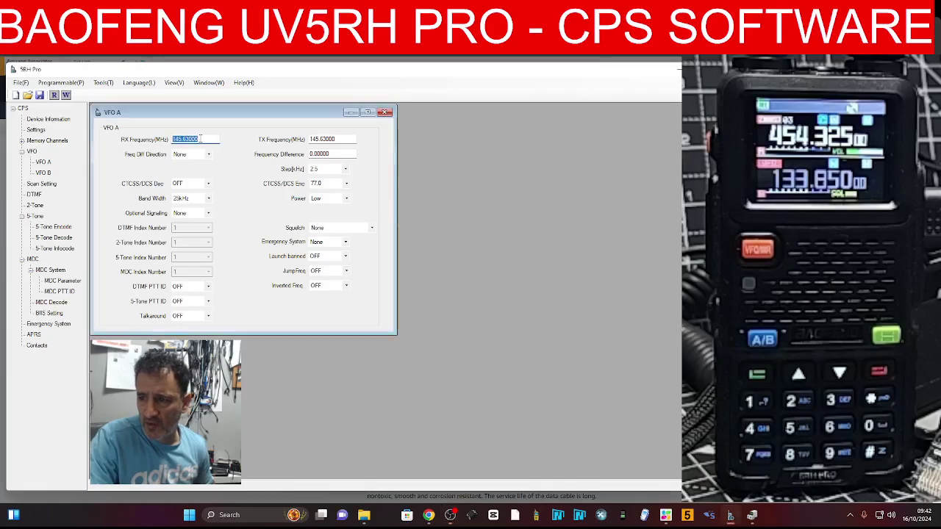
text(43)
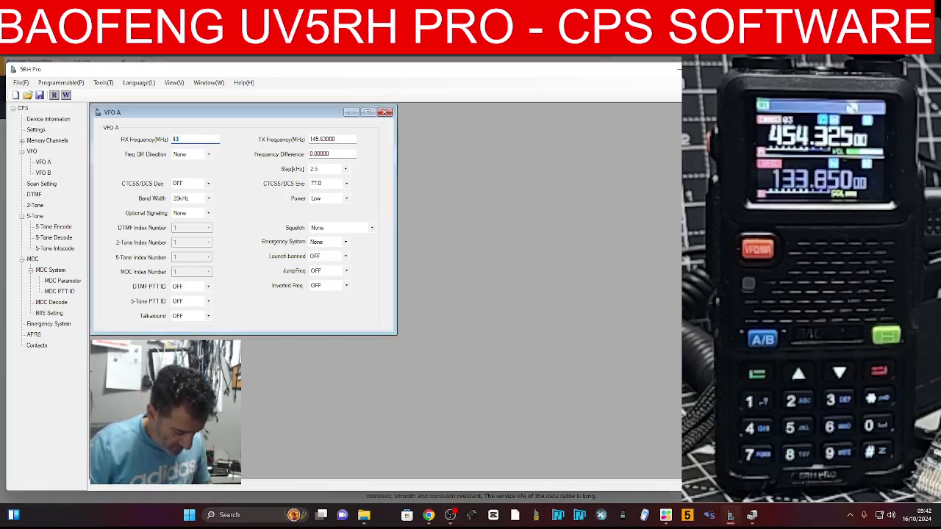
text(4.550)
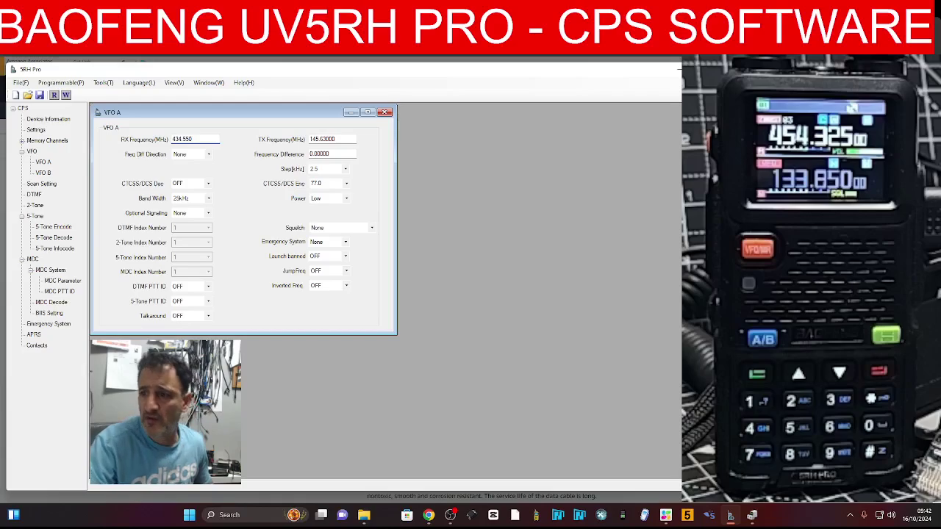
click(338, 139)
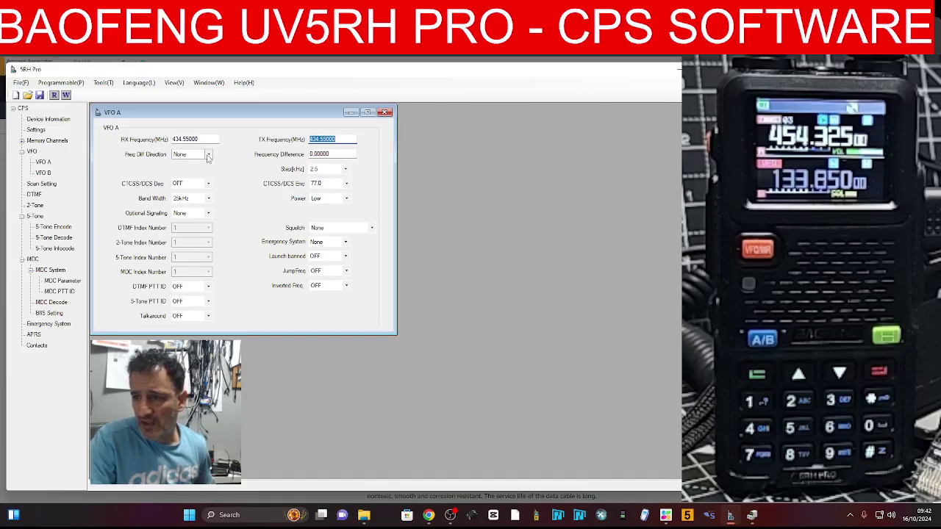
Keep VFO A's offset at None, encode tone 77.0 and squelch None, then show VFO B
click(208, 155)
click(206, 161)
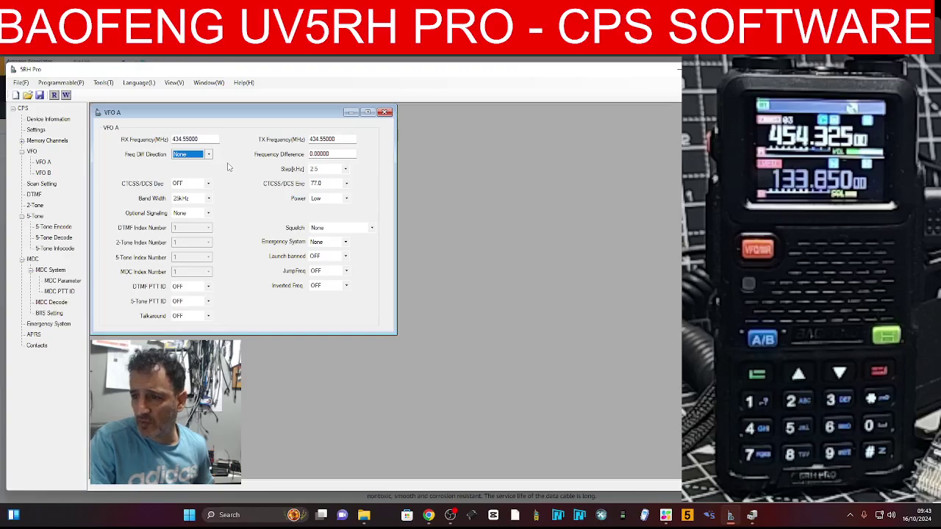
click(347, 185)
click(347, 185)
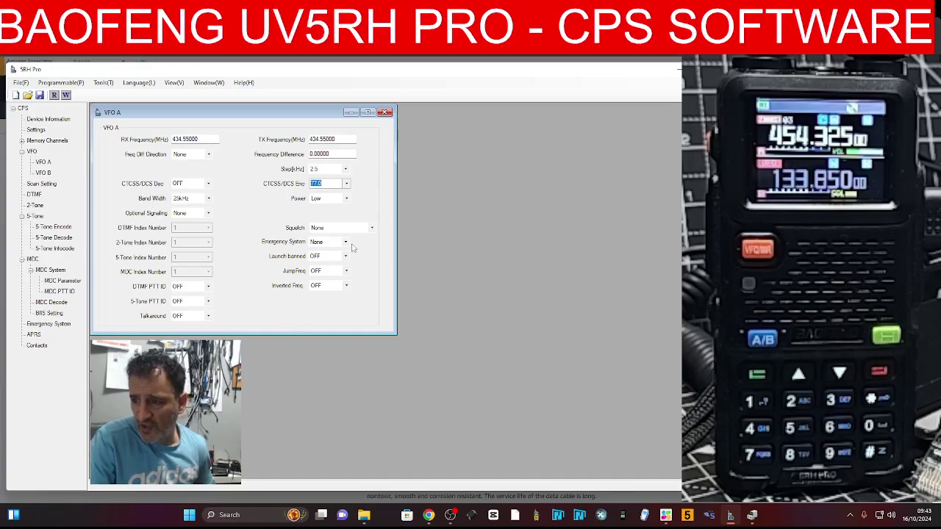
click(372, 229)
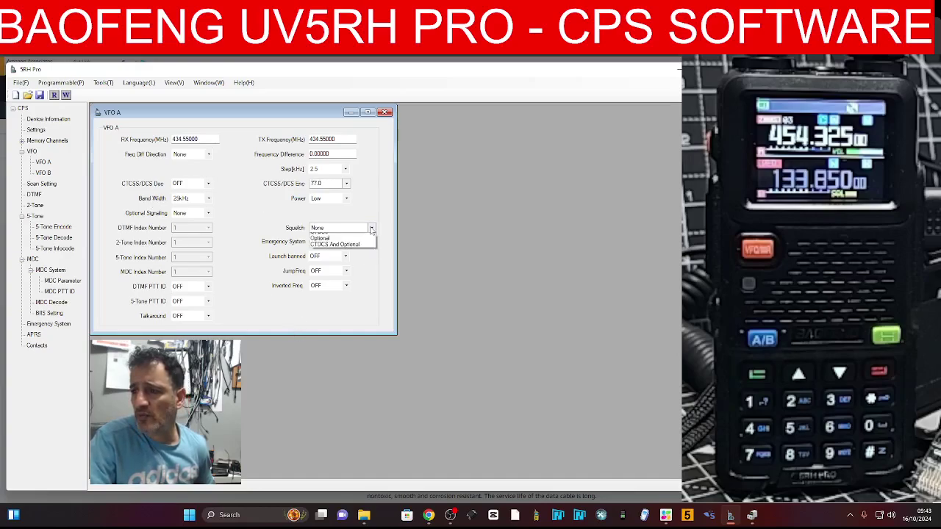
click(372, 229)
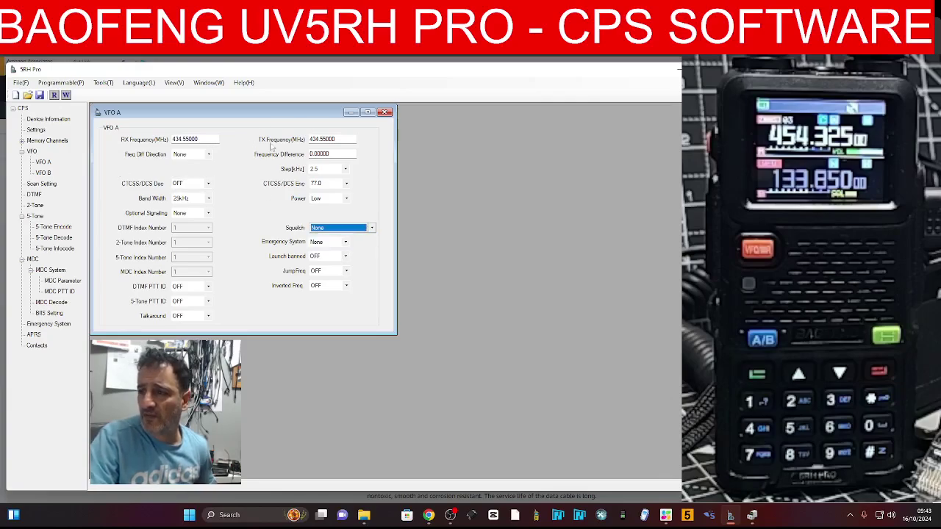
click(385, 113)
click(46, 173)
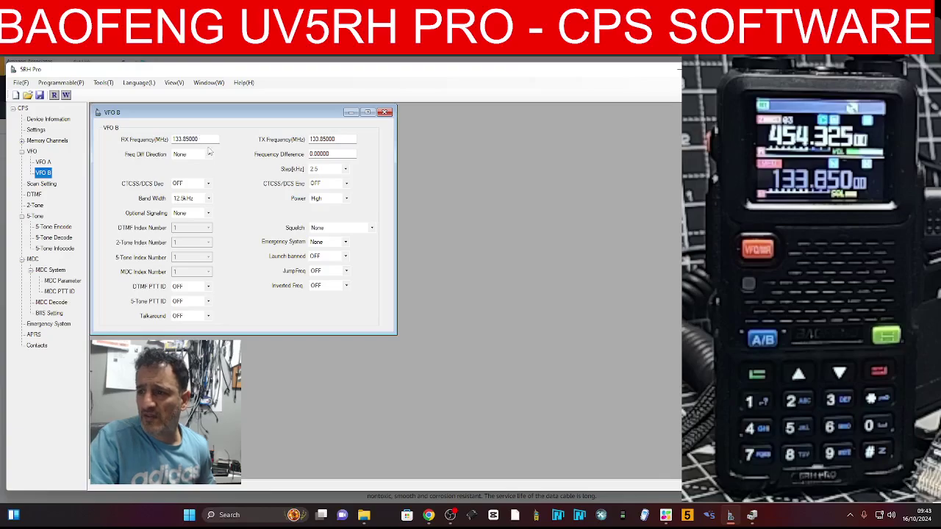
Close VFO B, browse the zone 2–4 channel tables, and show Zone Config
click(386, 113)
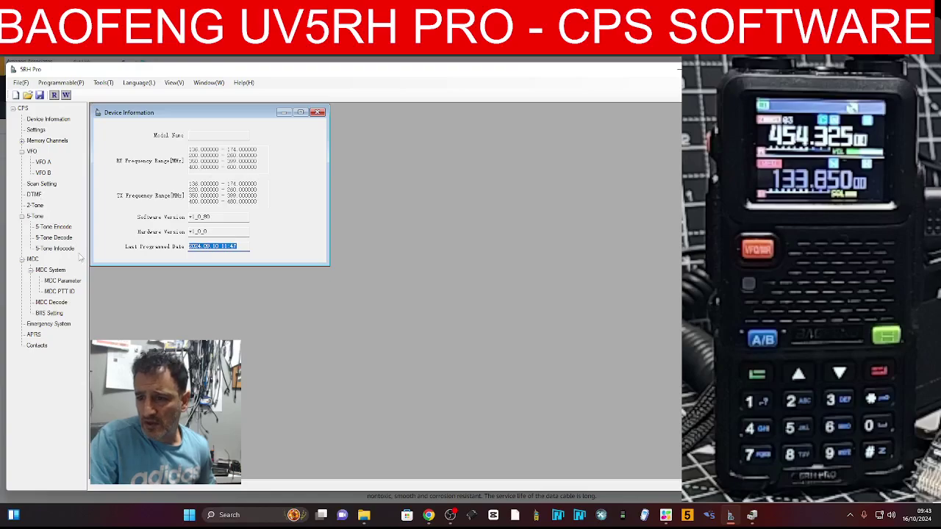
double_click(51, 142)
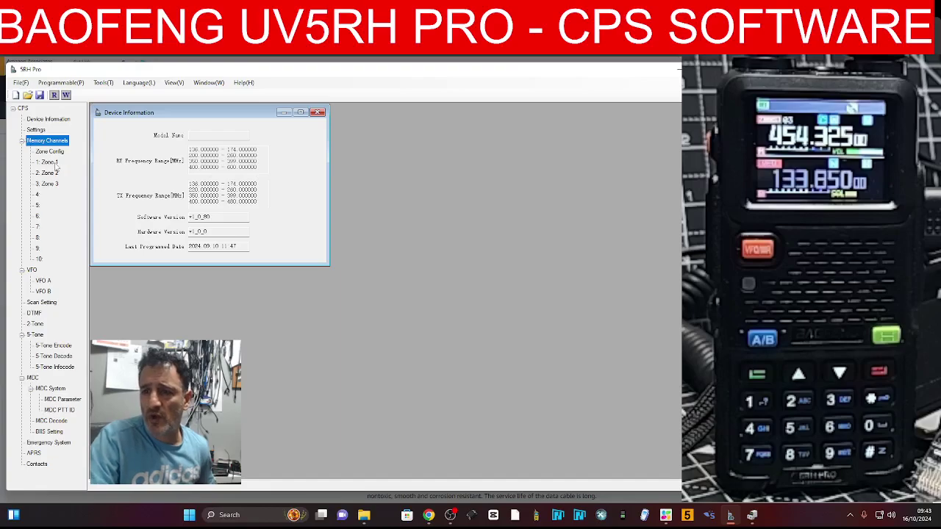
click(43, 197)
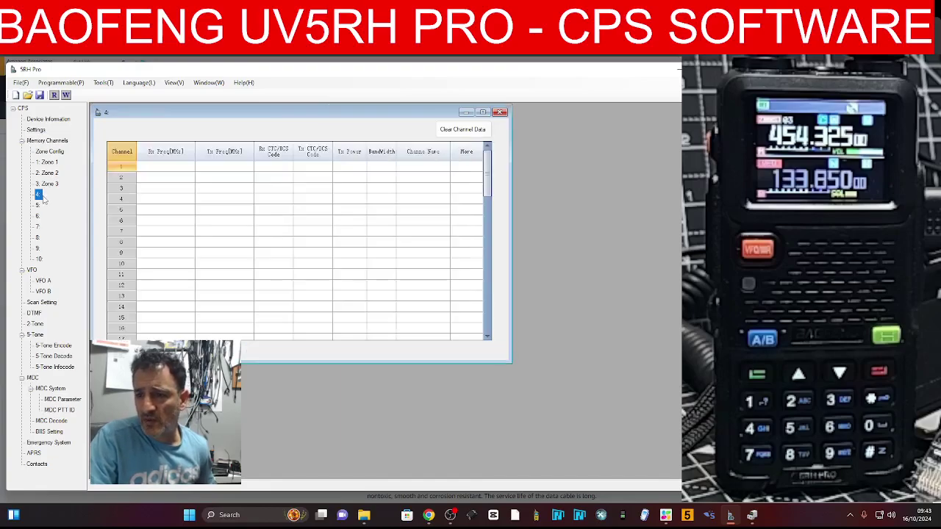
click(47, 184)
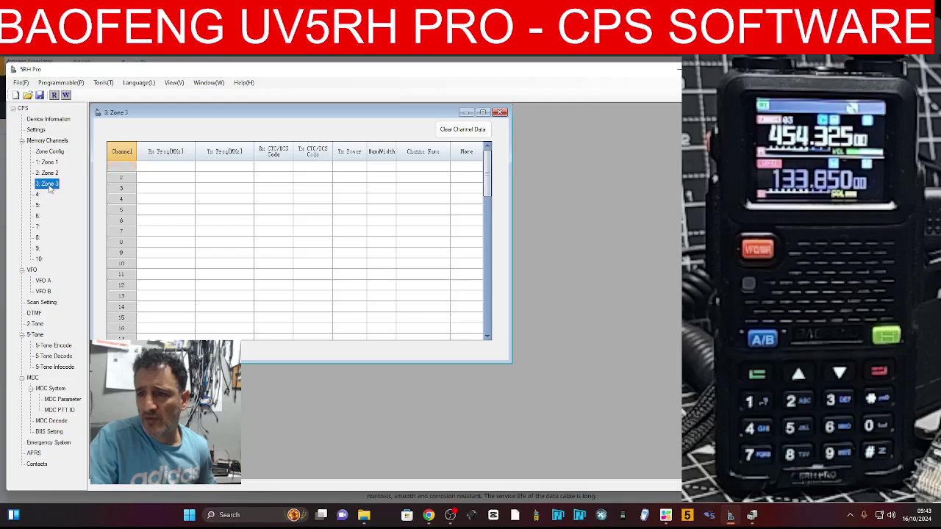
click(52, 175)
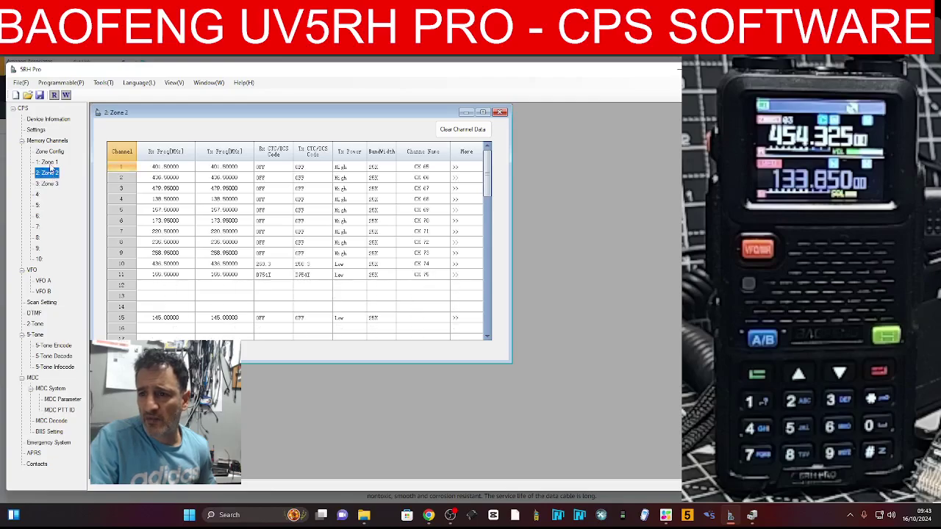
click(44, 195)
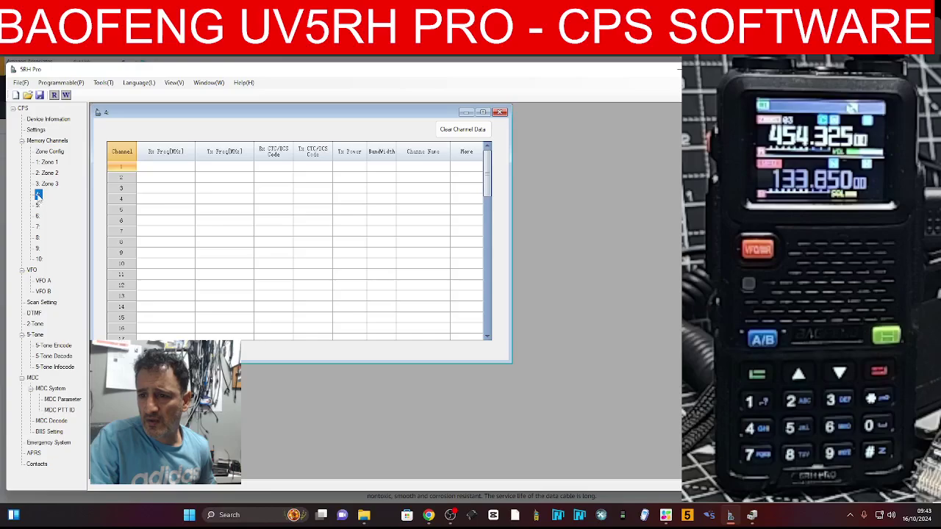
click(53, 153)
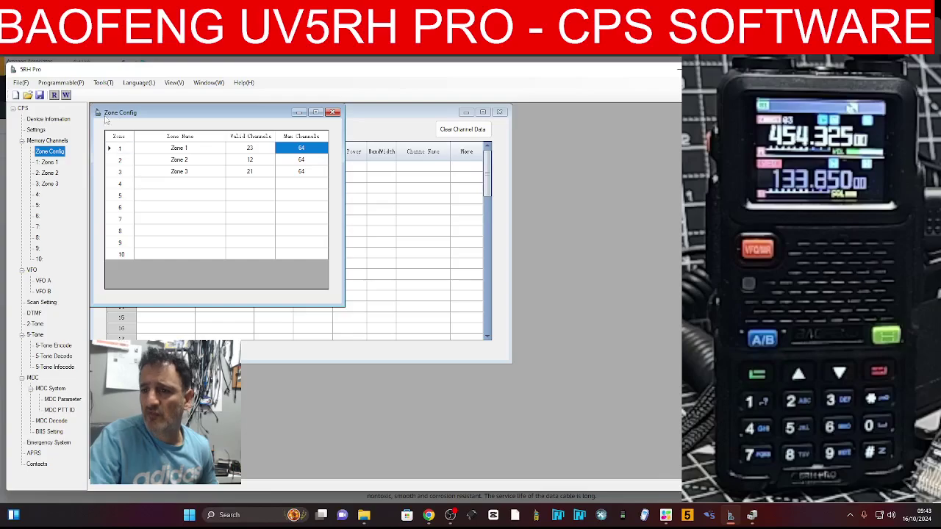
Change row 1's zone name from Zone 1 to REPEATERS, then close Zone Config
click(56, 141)
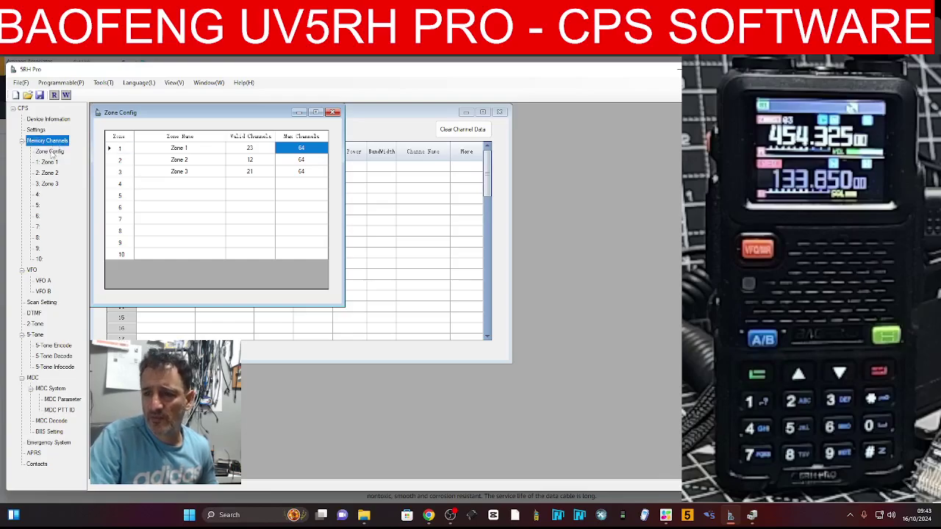
click(53, 152)
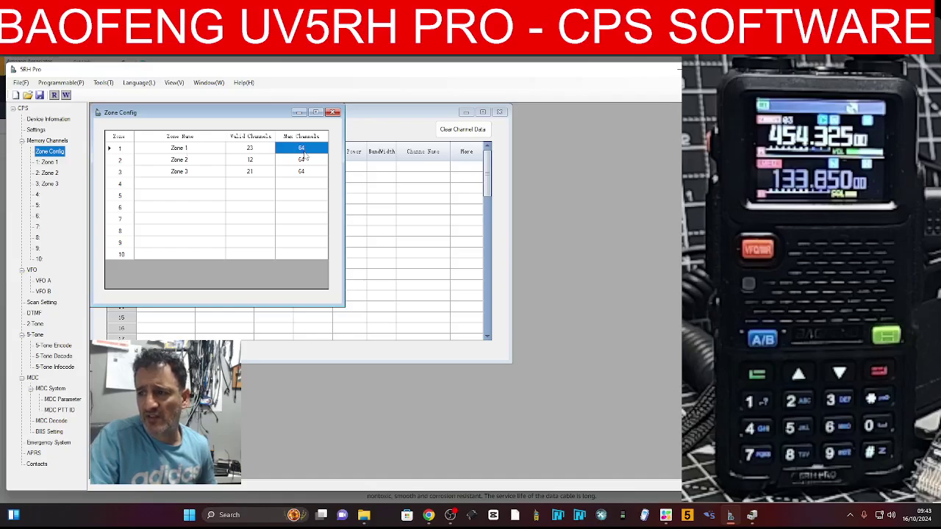
click(179, 149)
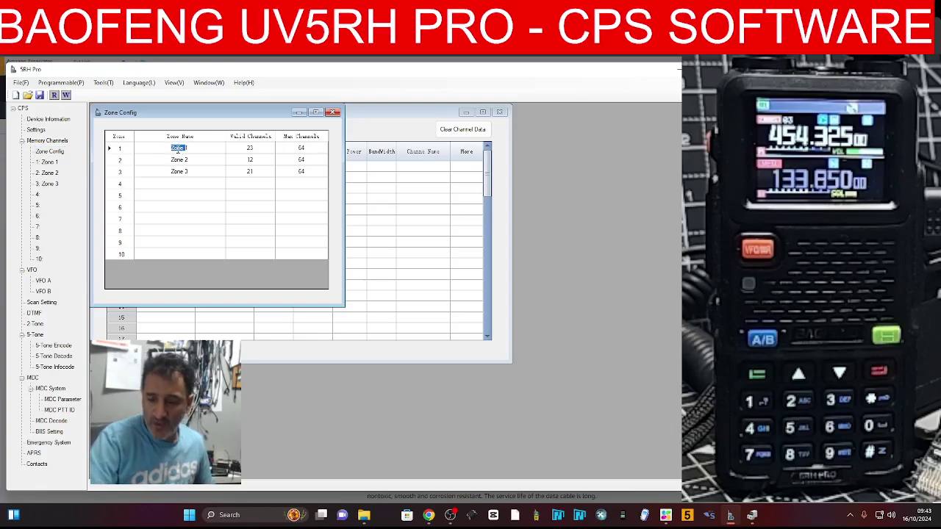
click(192, 147)
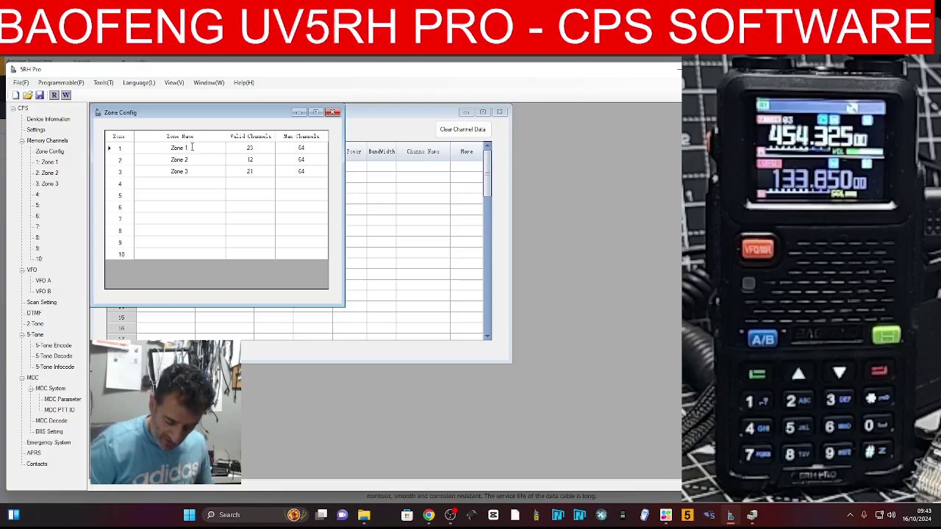
key(BackSpace)
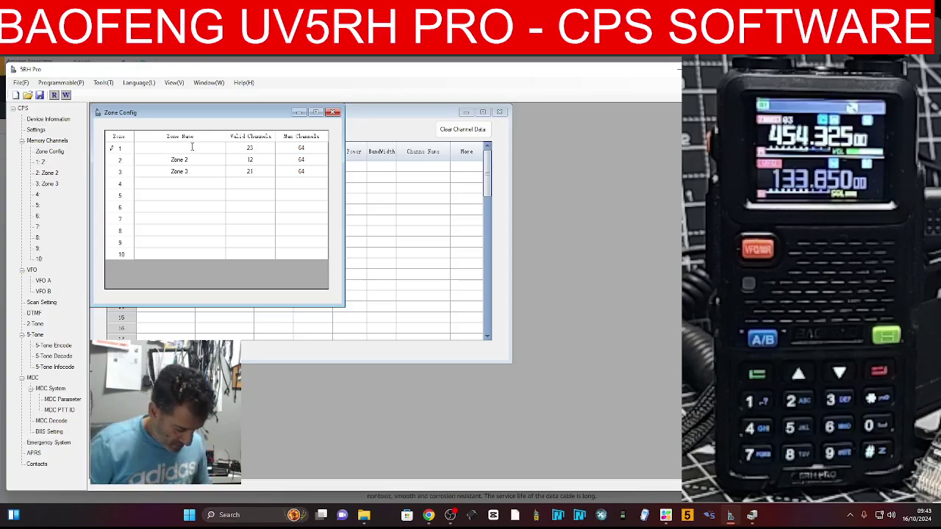
text(REPE)
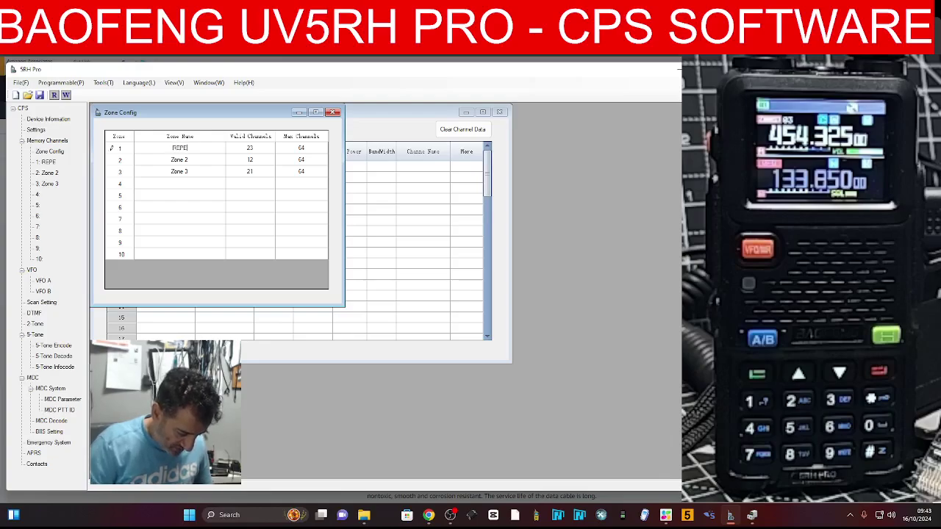
text(T)
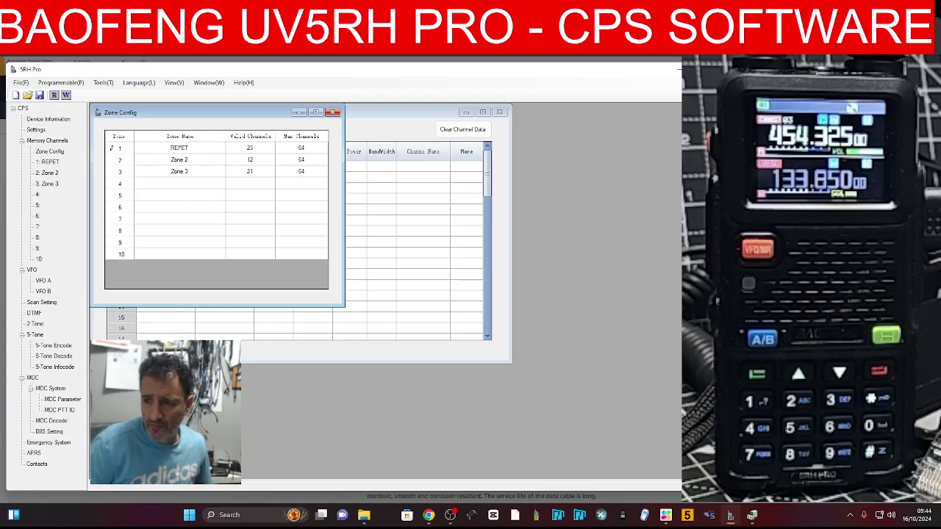
key(BackSpace)
text(ATERS)
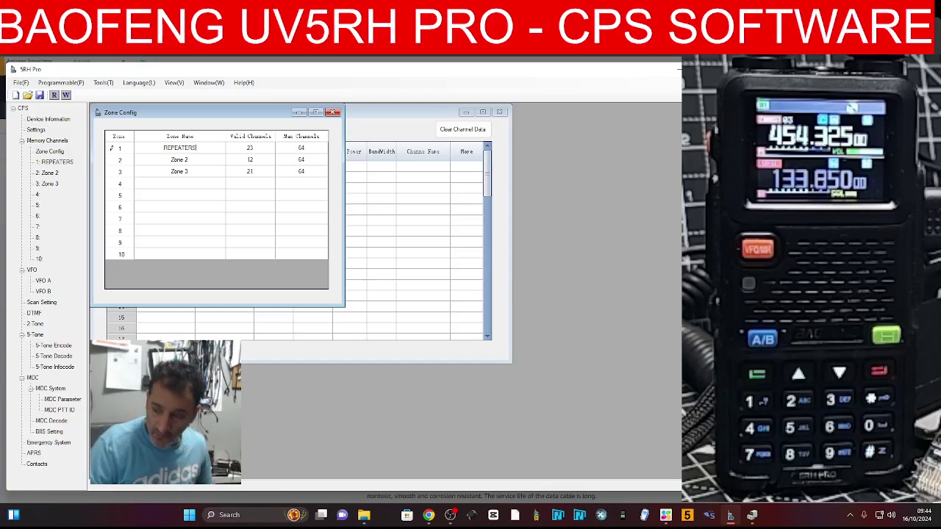
click(255, 149)
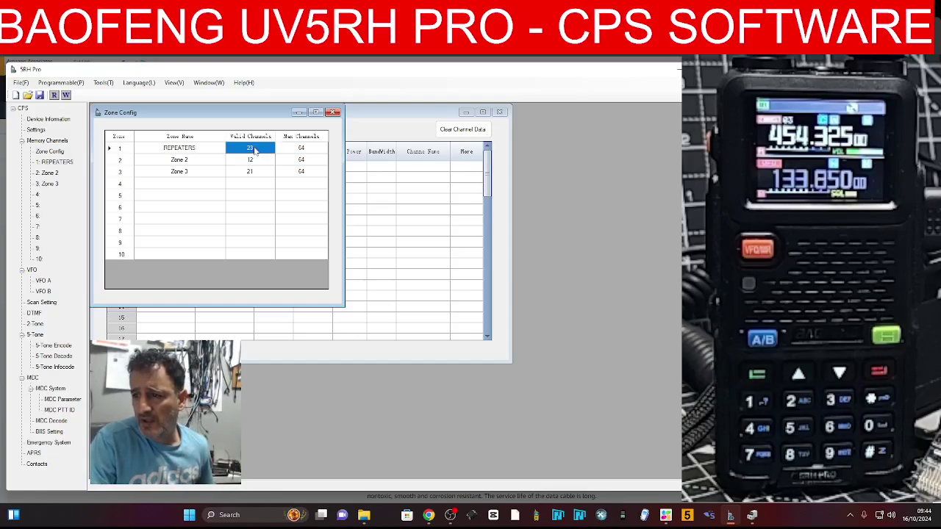
click(333, 112)
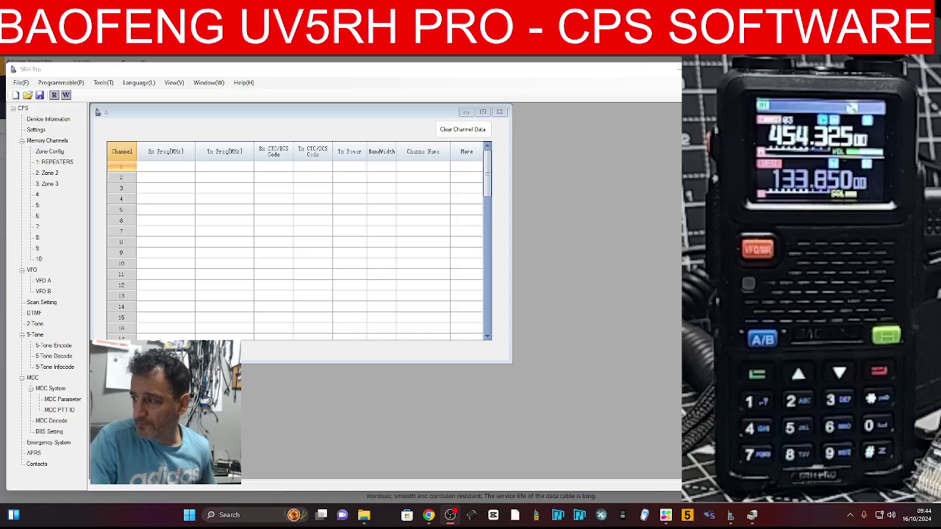
Give channel 1 a 434.55 MHz receive frequency, 77.0 transmit tone and Low power
click(165, 165)
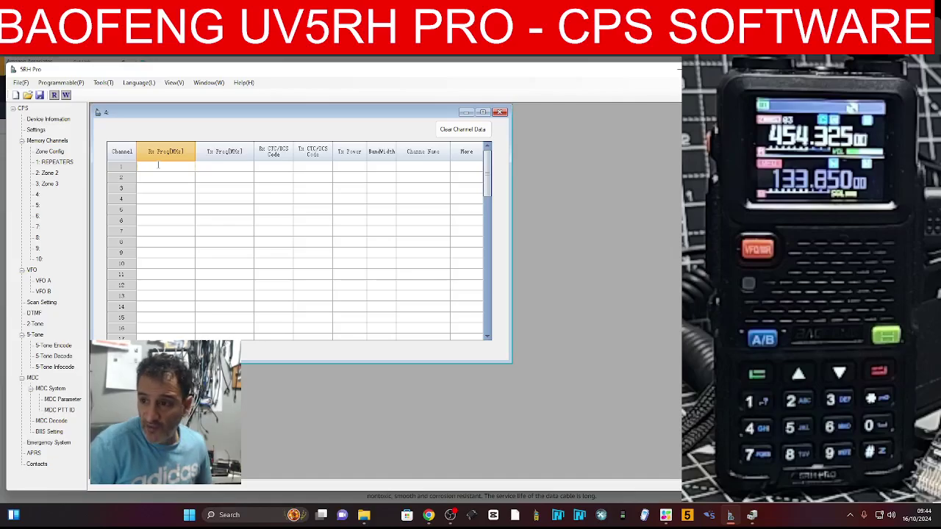
text(434)
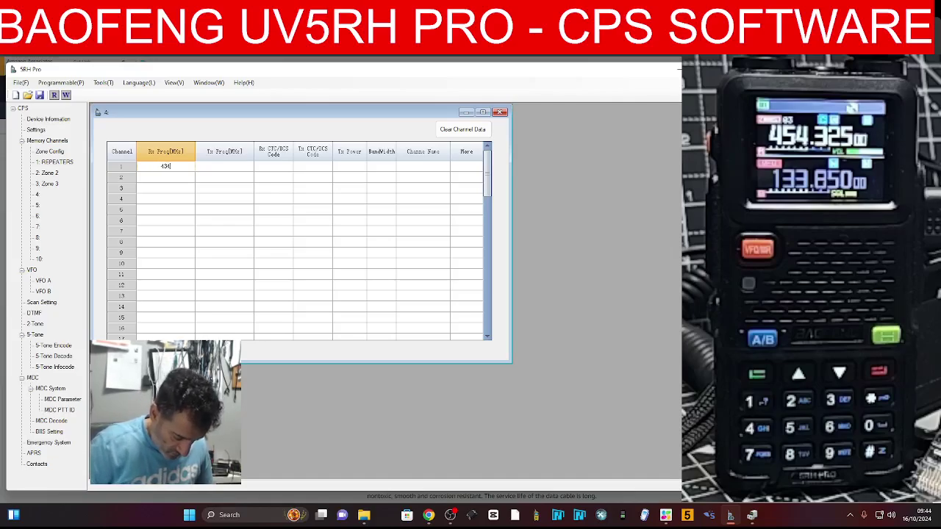
text(.650)
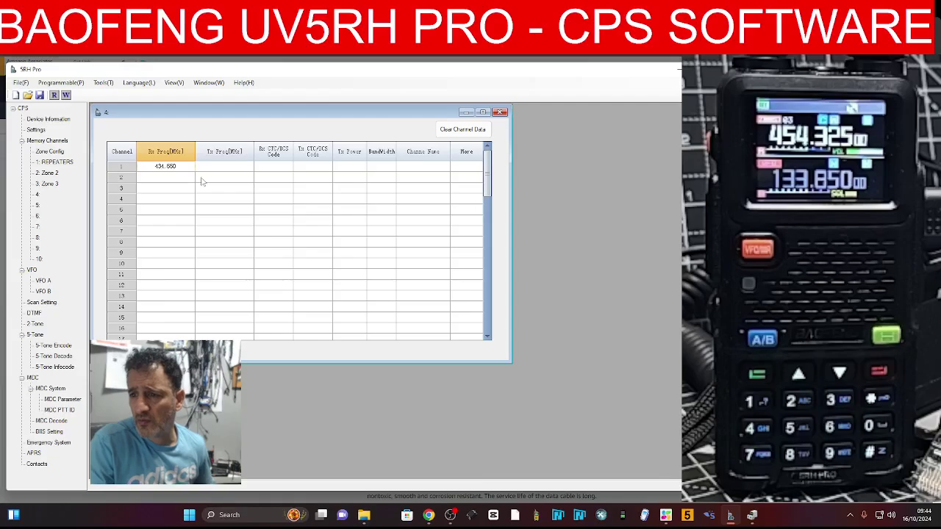
click(221, 167)
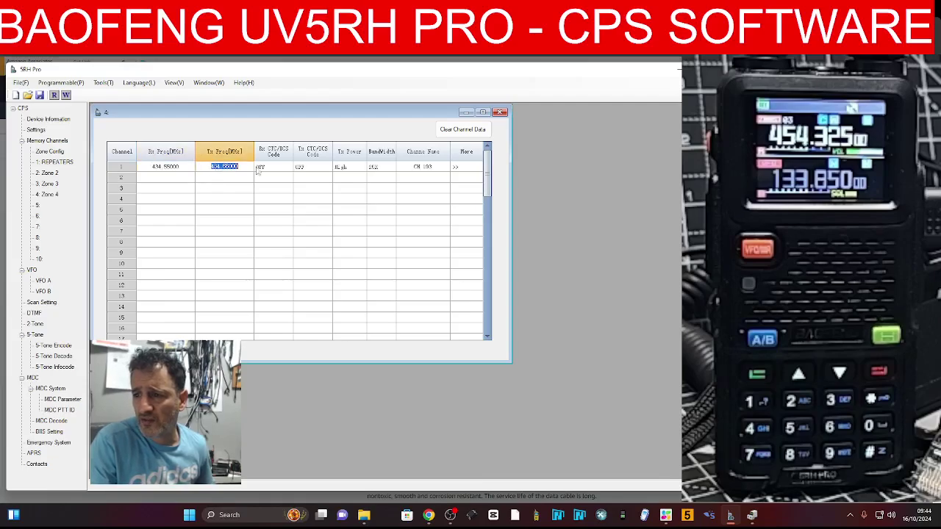
click(327, 167)
click(327, 168)
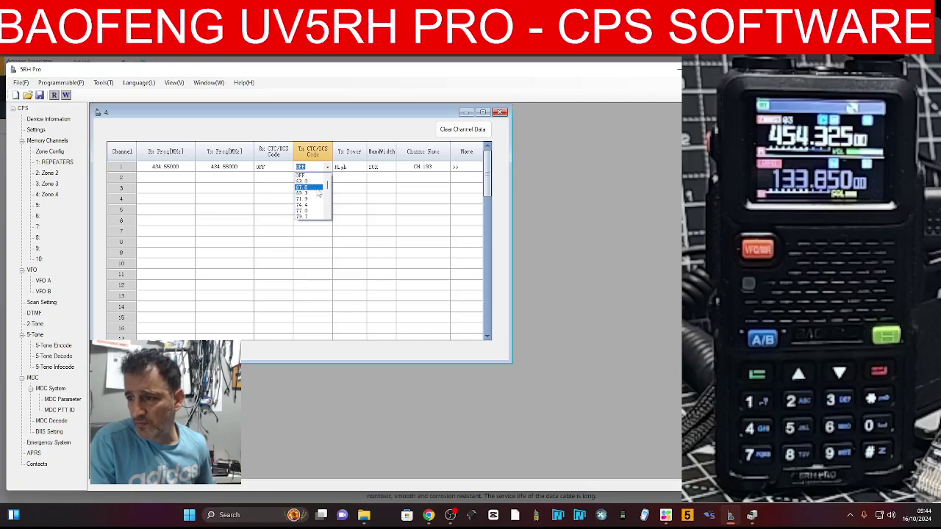
click(310, 211)
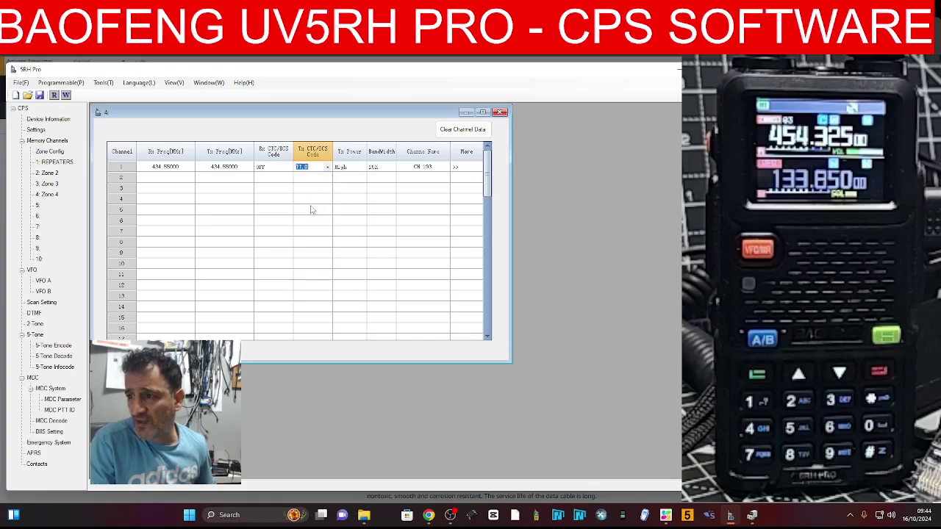
click(360, 168)
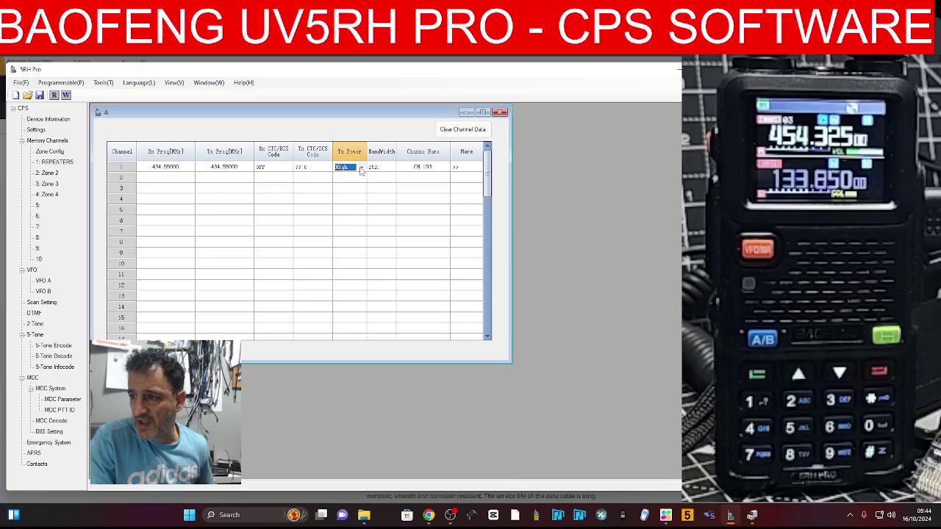
click(361, 169)
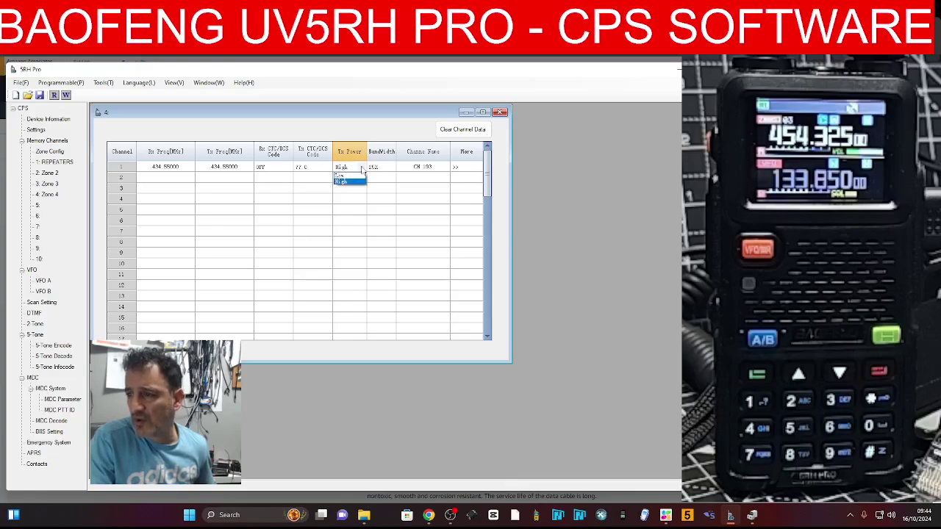
click(361, 168)
click(361, 168)
click(356, 175)
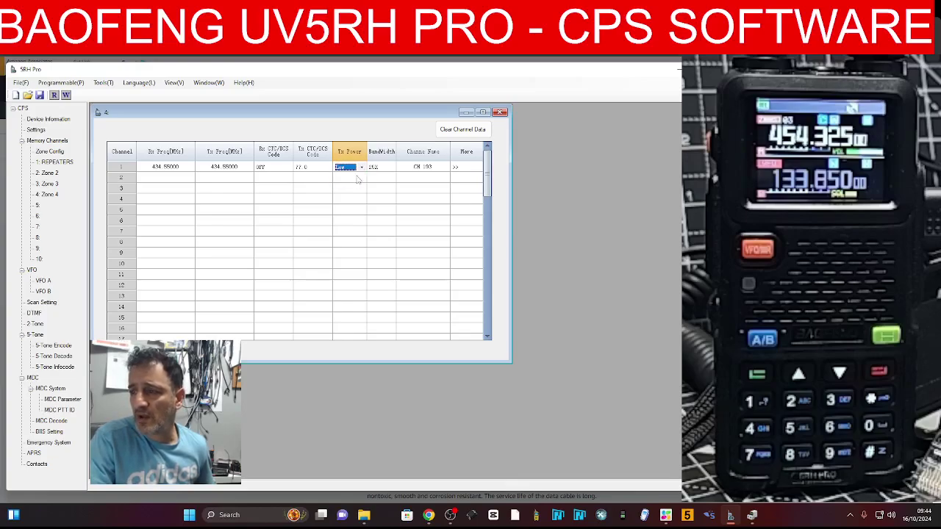
Name channel 1 HUBNET and bring up its full details
click(432, 167)
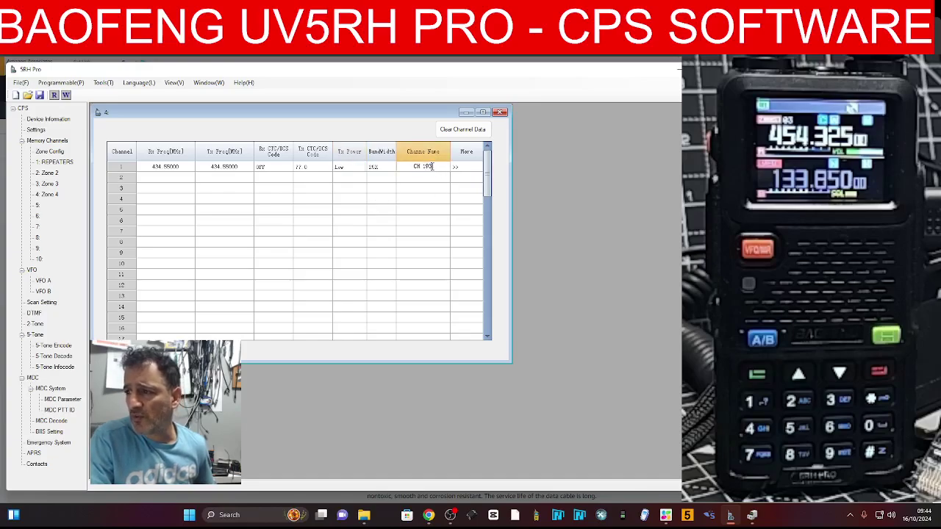
key(BackSpace)
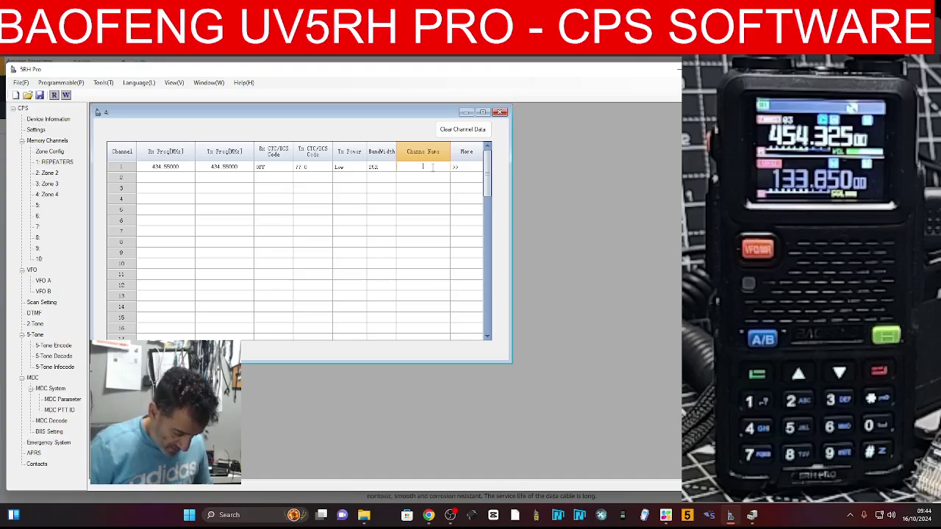
text(HUBNE)
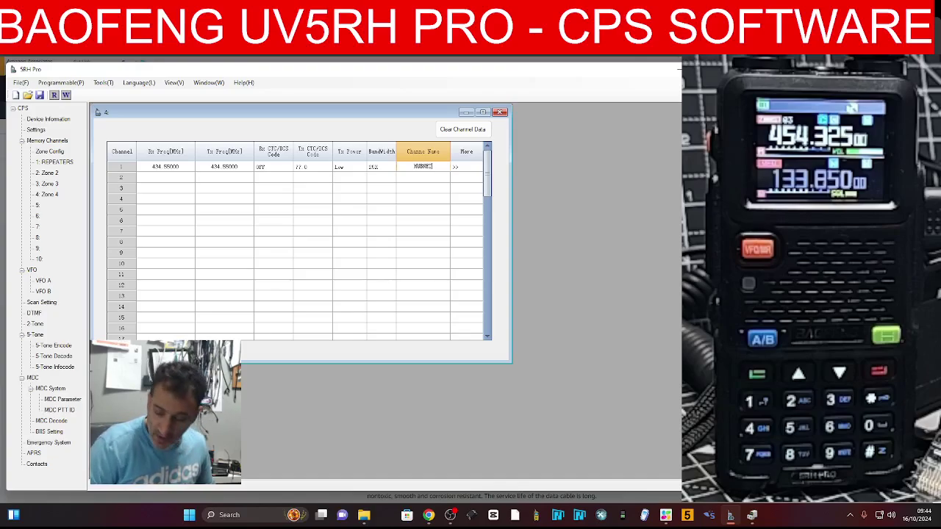
text(T)
click(456, 167)
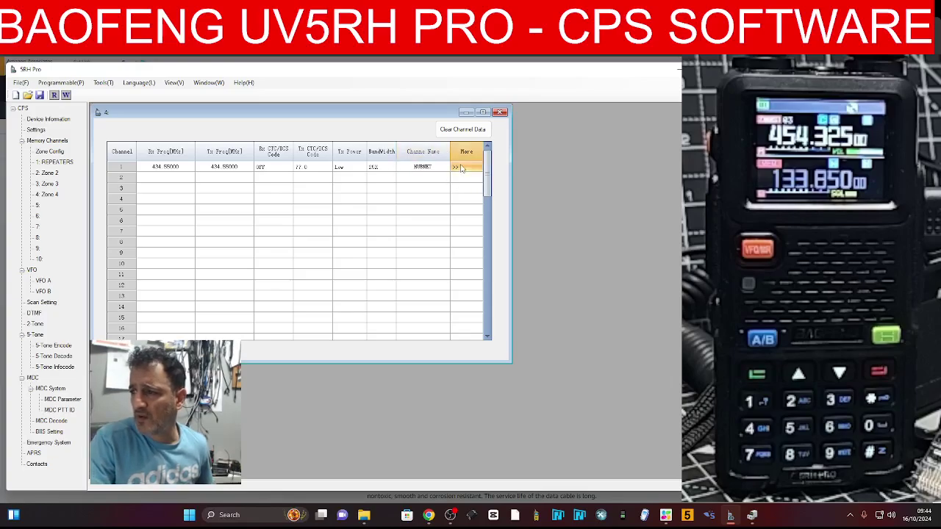
drag(420, 180, 432, 219)
click(429, 514)
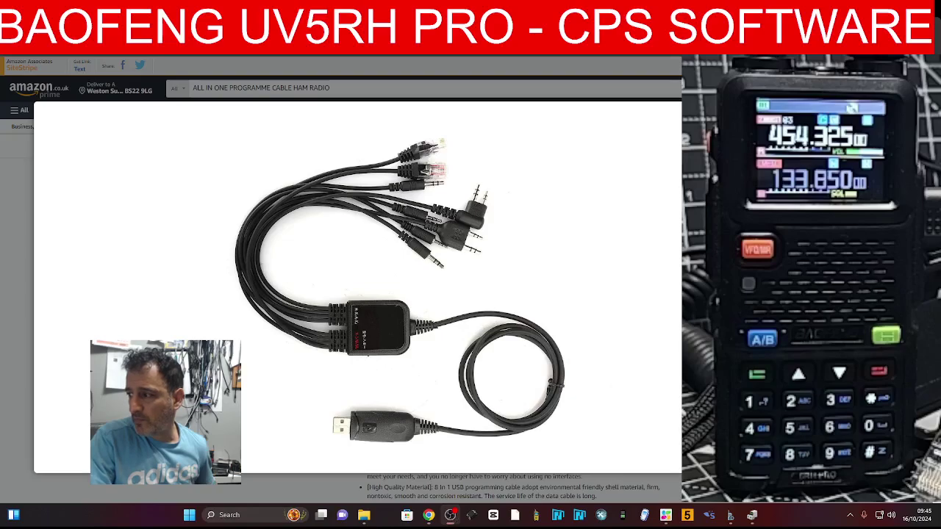
click(450, 515)
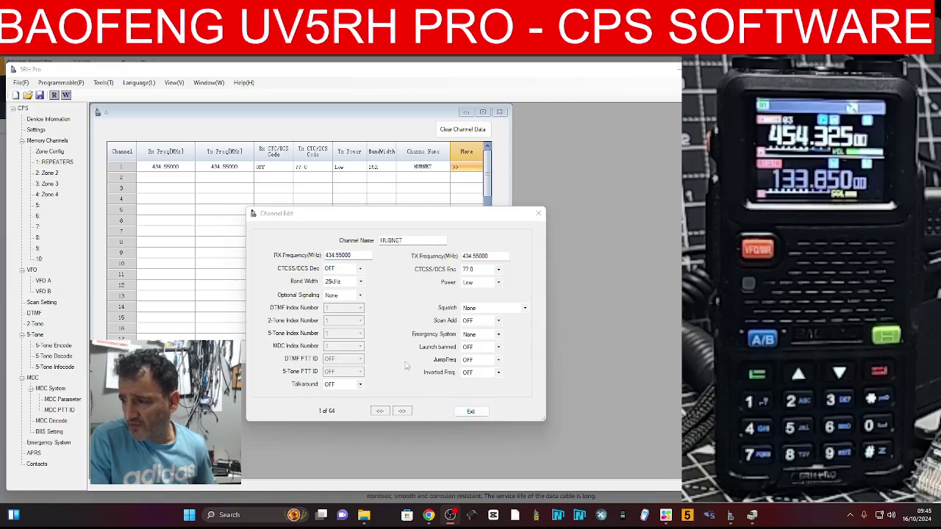
Close Channel Edit and write the configuration to the radio over COM5
click(468, 412)
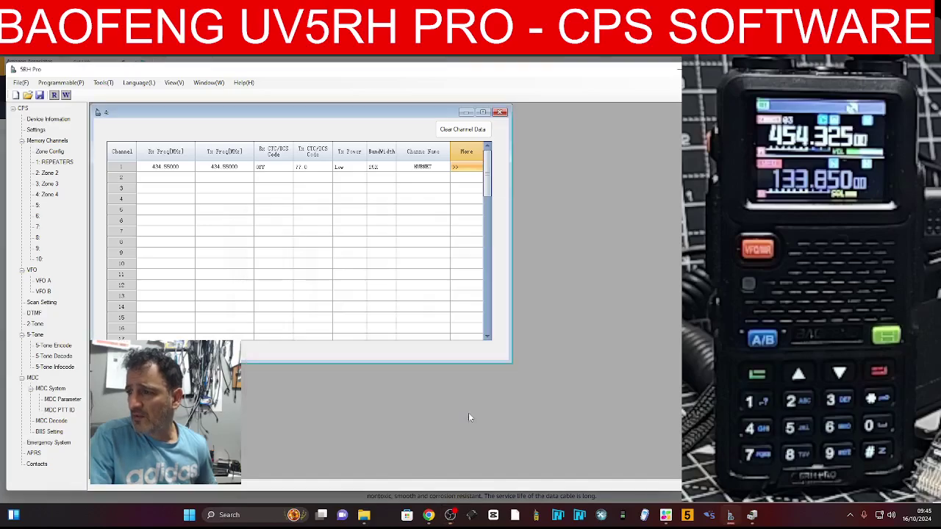
click(55, 86)
click(74, 104)
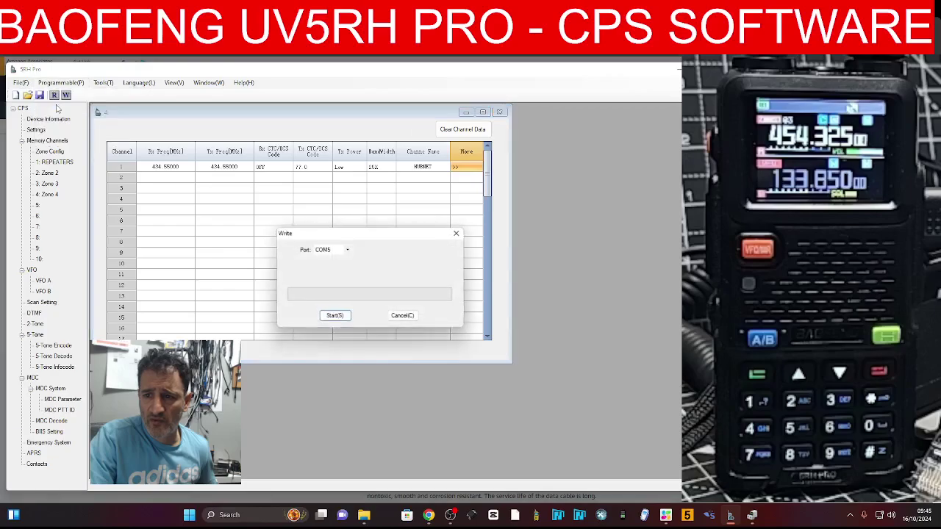
click(335, 317)
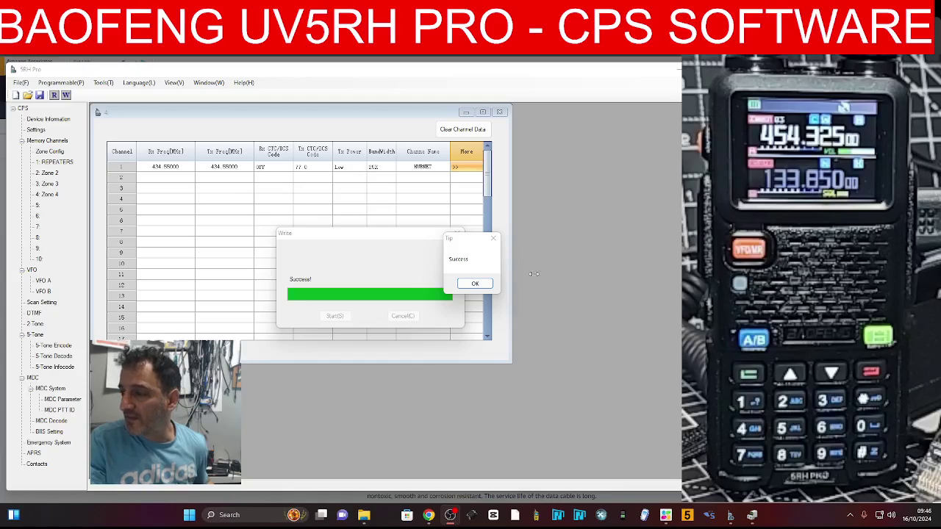
click(475, 283)
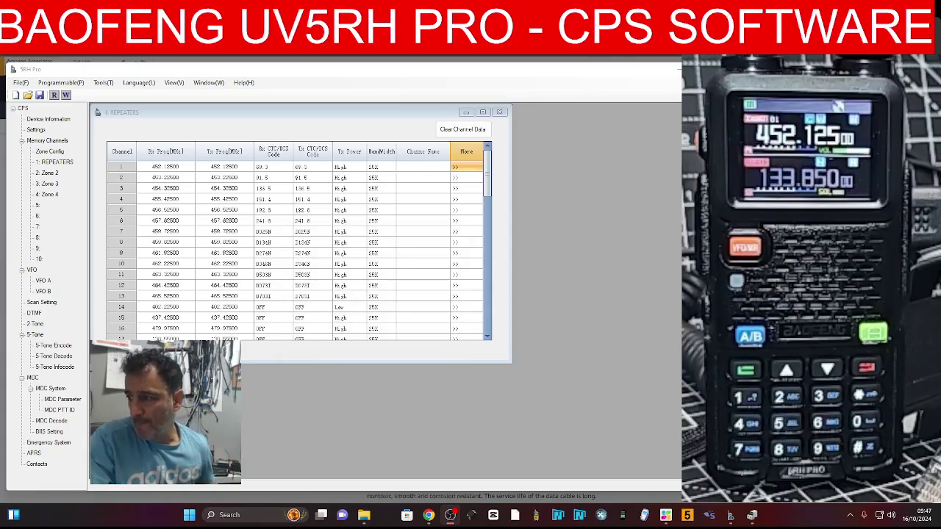
Select 1: REPEATERS under Memory Channels to list its channels
click(47, 163)
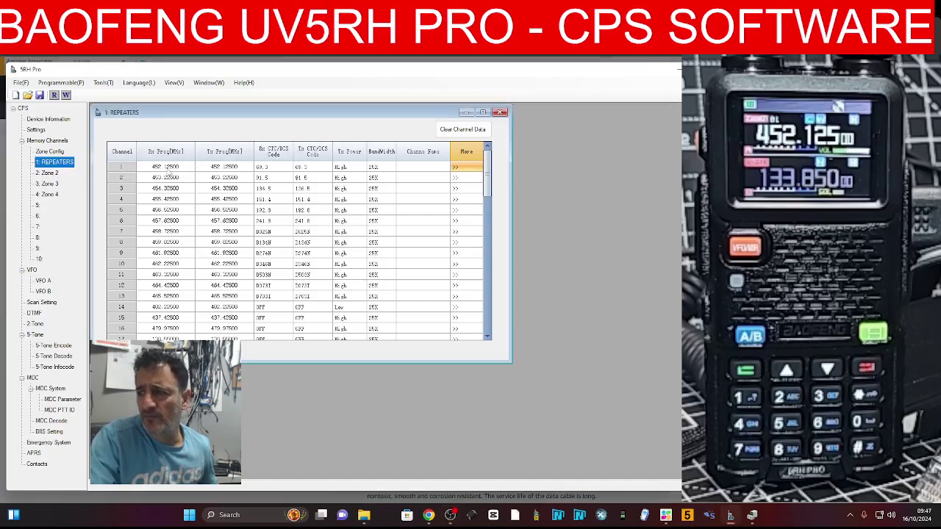
Set channel 1's Rx/Tx frequency to 434.55 MHz and its receive tone to OFF
click(167, 167)
double_click(167, 167)
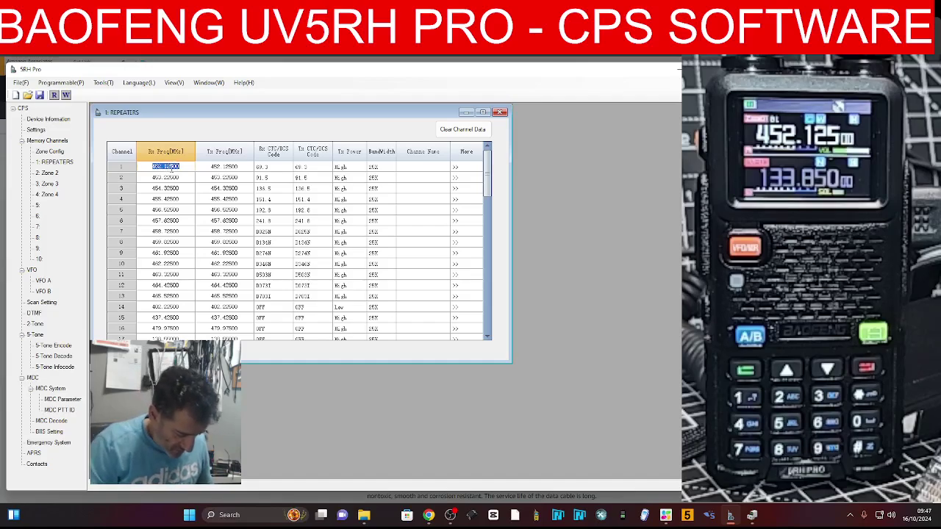
text(434.650)
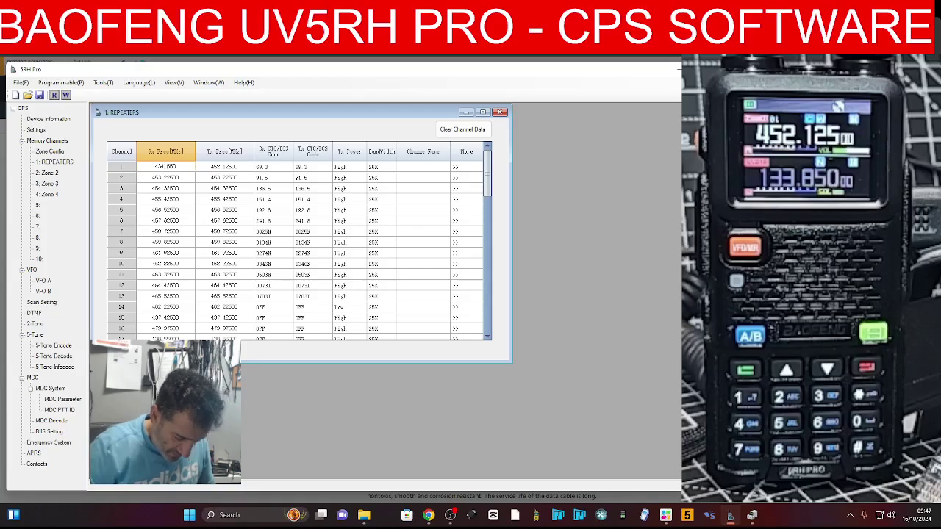
click(224, 167)
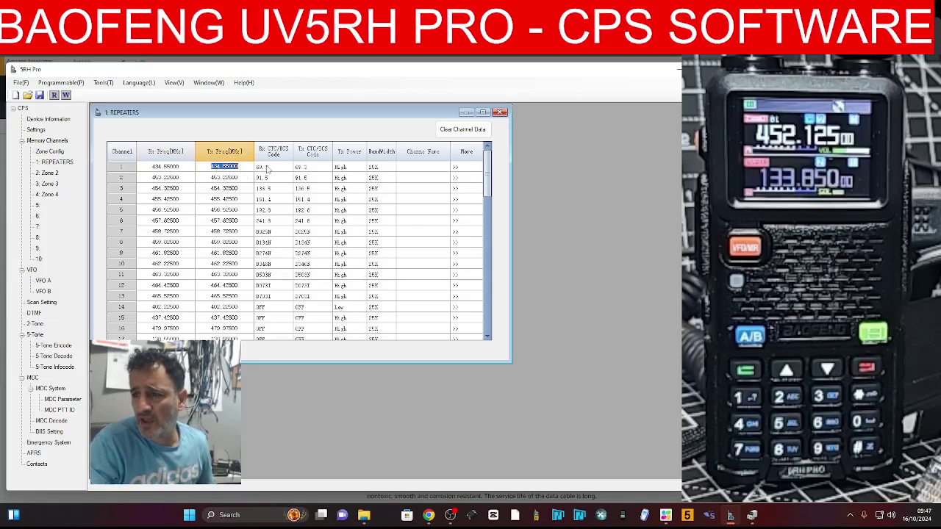
click(290, 168)
click(290, 167)
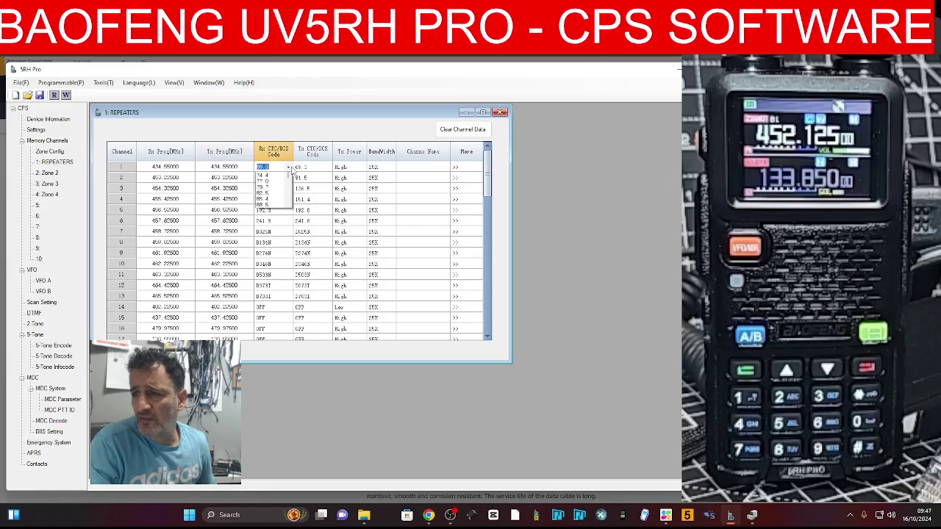
scroll(291, 180, up, 3)
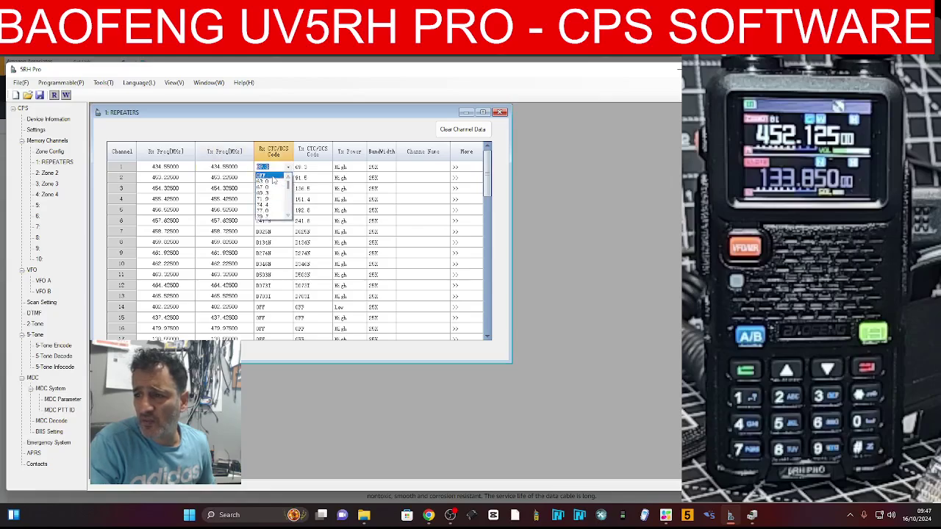
click(272, 175)
Set channel 1's transmit tone to 77.0 and power to Low, then view its details
click(327, 167)
click(328, 167)
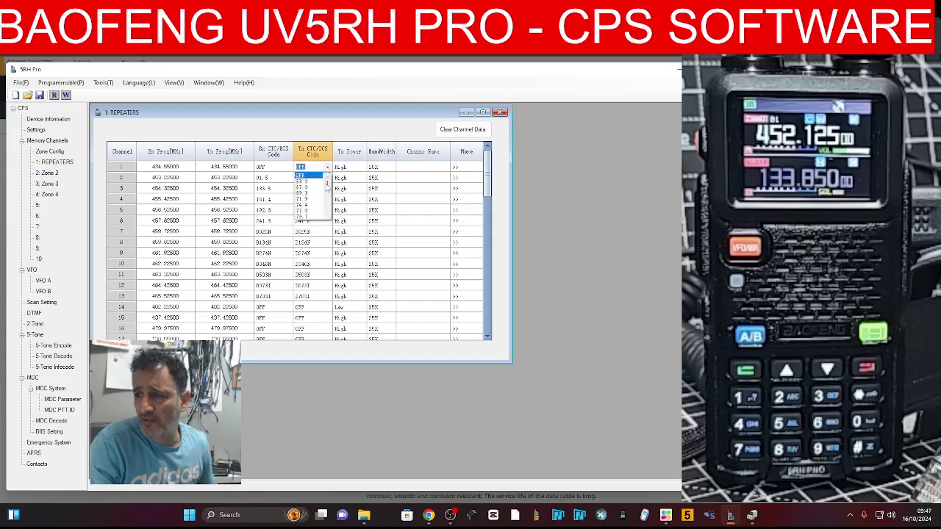
click(321, 210)
click(358, 168)
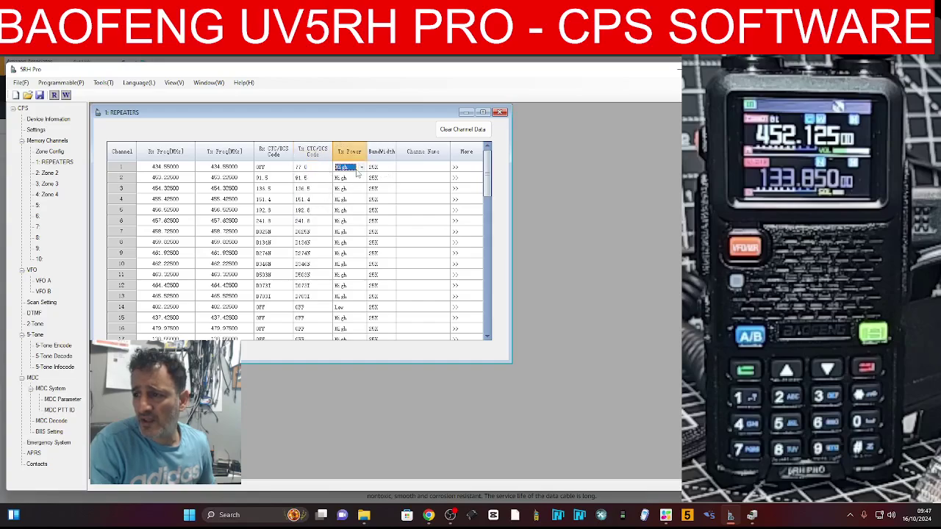
click(358, 169)
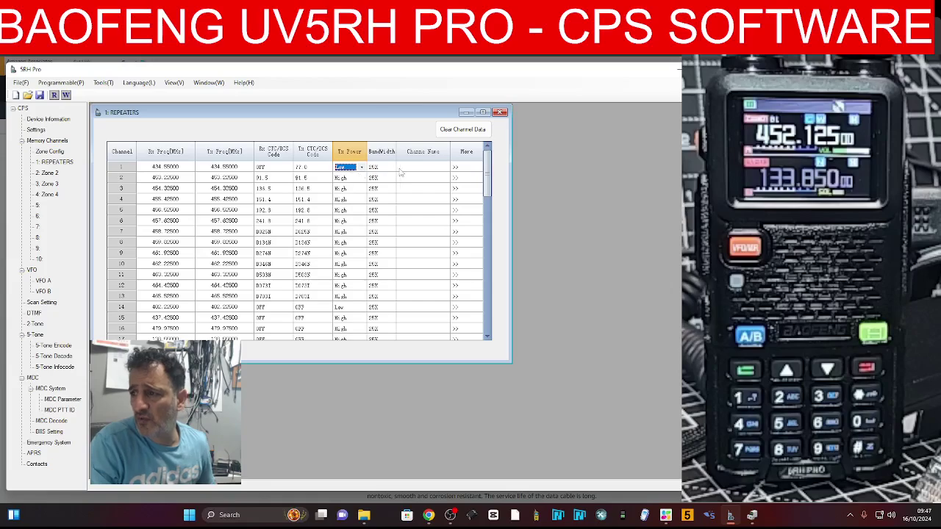
click(464, 172)
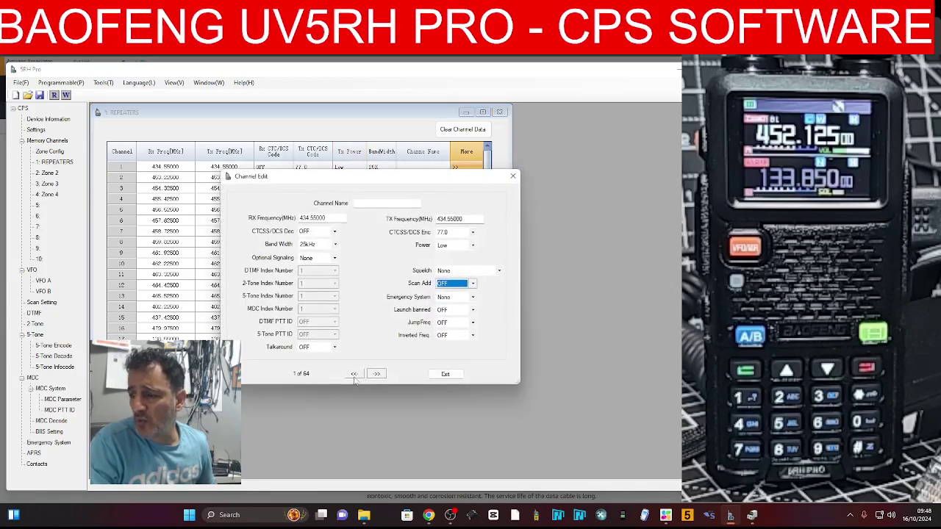
Dismiss the Channel Edit window with Escape and choose File > Save As
click(449, 515)
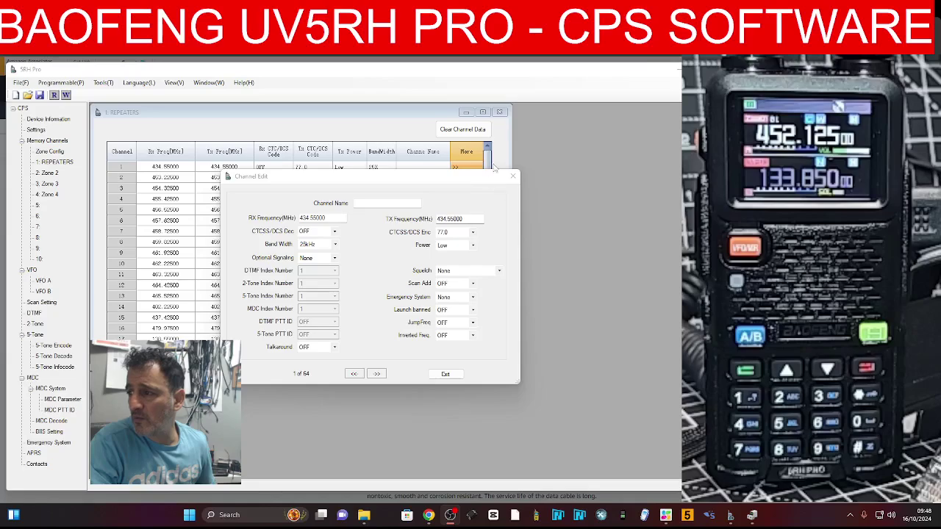
click(673, 100)
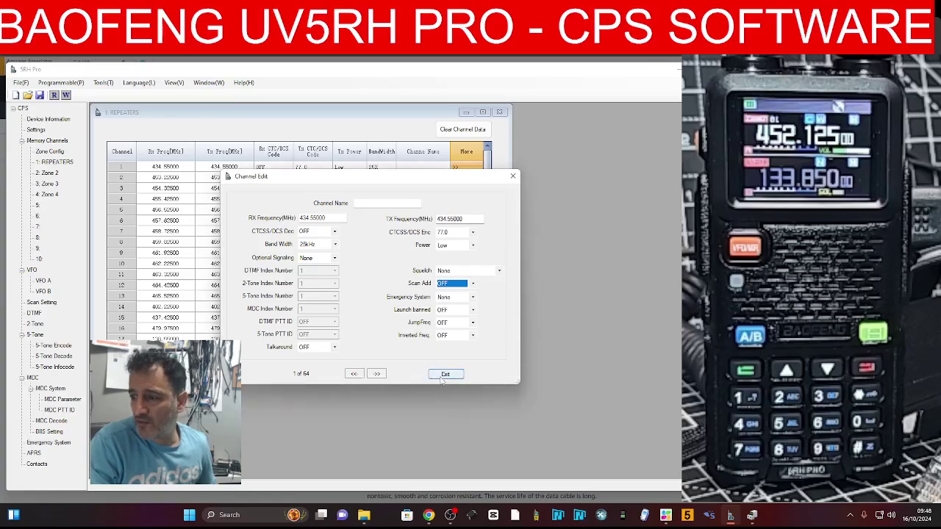
key(Escape)
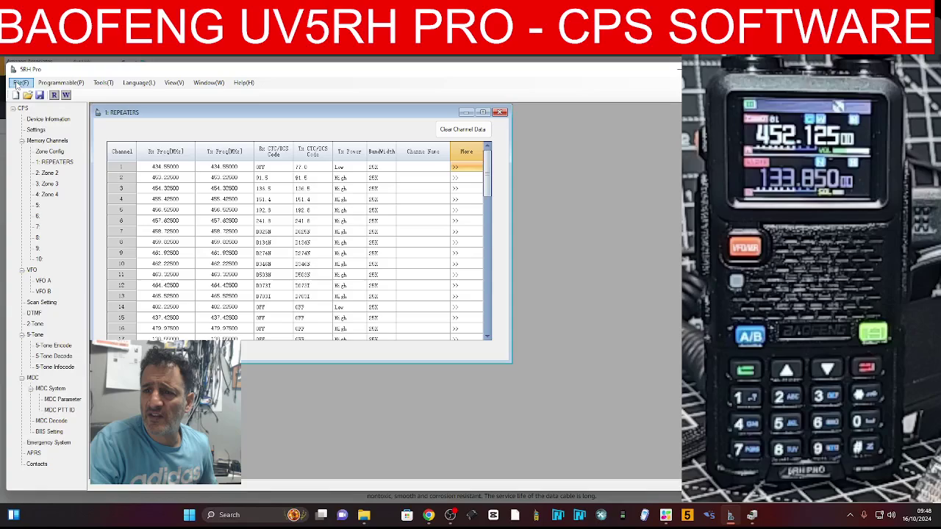
click(19, 83)
click(39, 126)
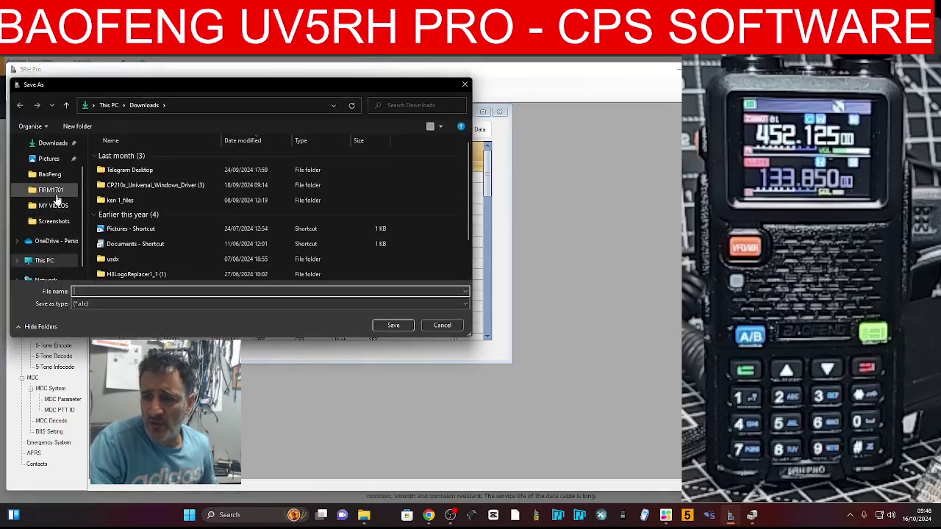
Save the configuration file as RH in the Downloads folder
scroll(59, 192, up, 1)
scroll(61, 193, up, 1)
scroll(65, 195, down, 2)
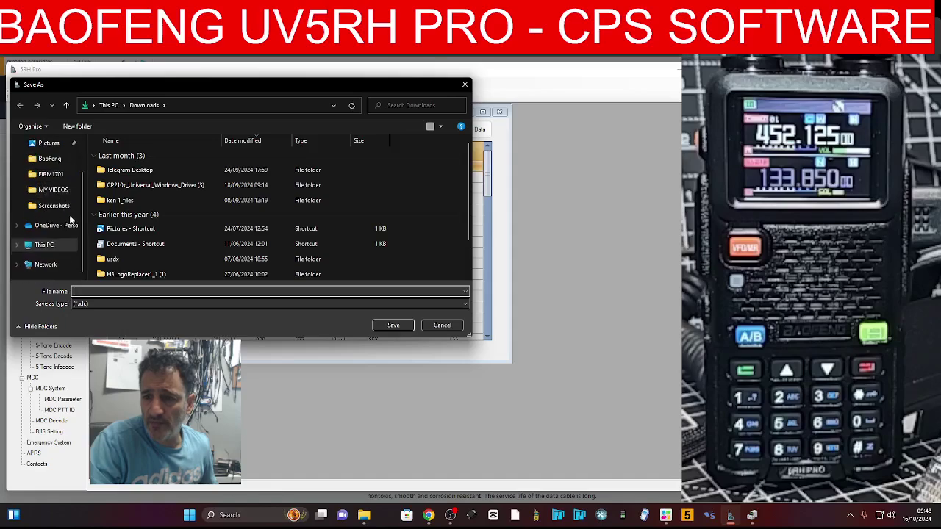
scroll(70, 219, up, 2)
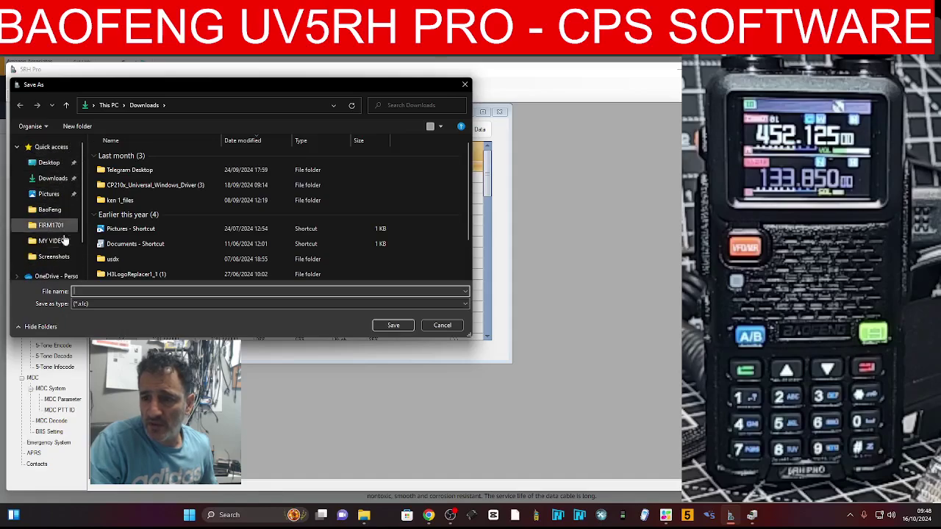
scroll(66, 221, down, 3)
scroll(67, 220, up, 3)
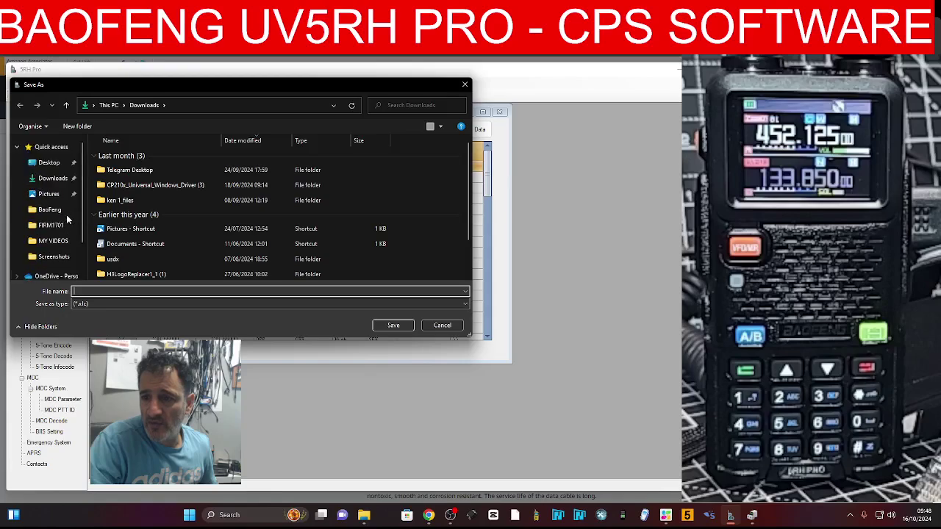
click(53, 178)
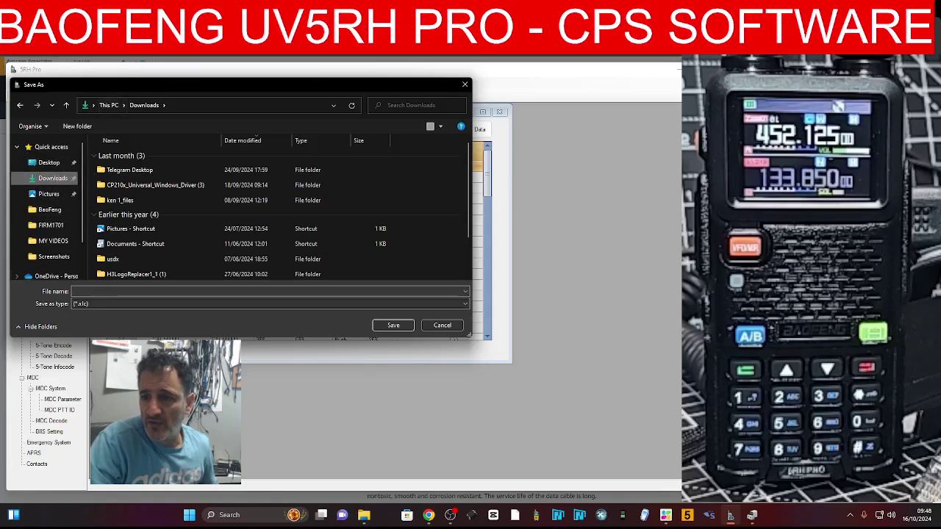
click(189, 290)
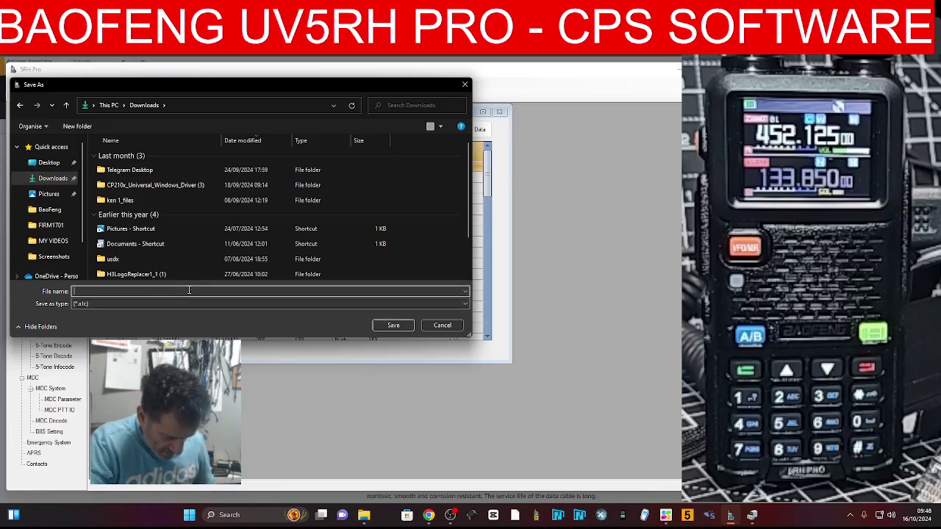
text(RH)
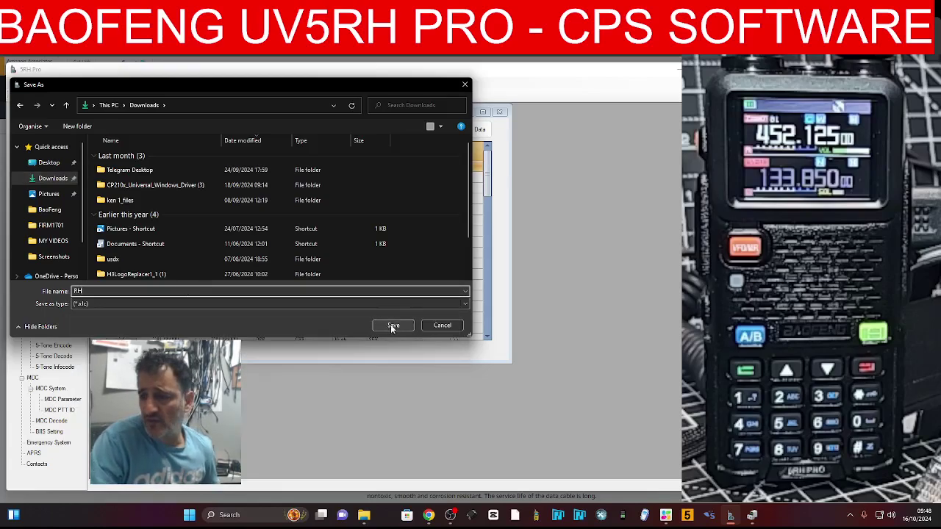
click(393, 325)
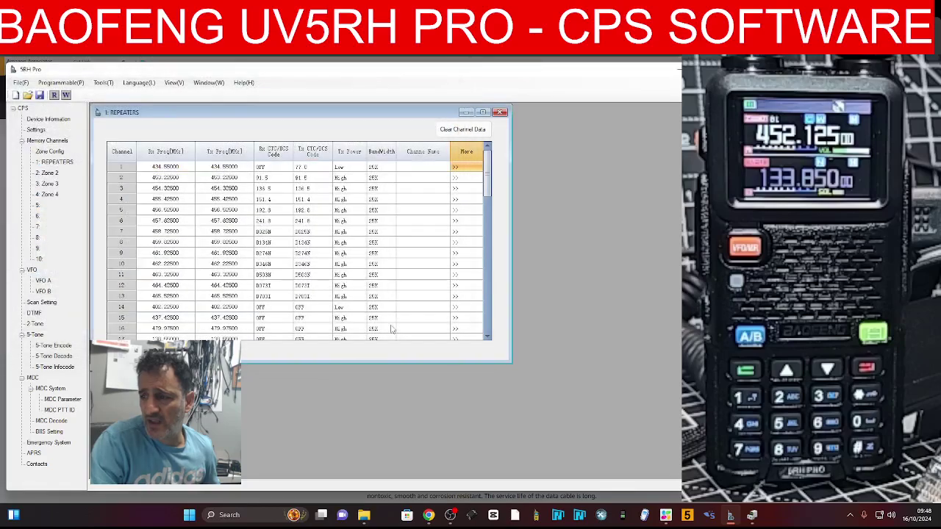
Write the edited channel settings to the radio over COM5 and dismiss the Success! message
click(59, 82)
click(62, 105)
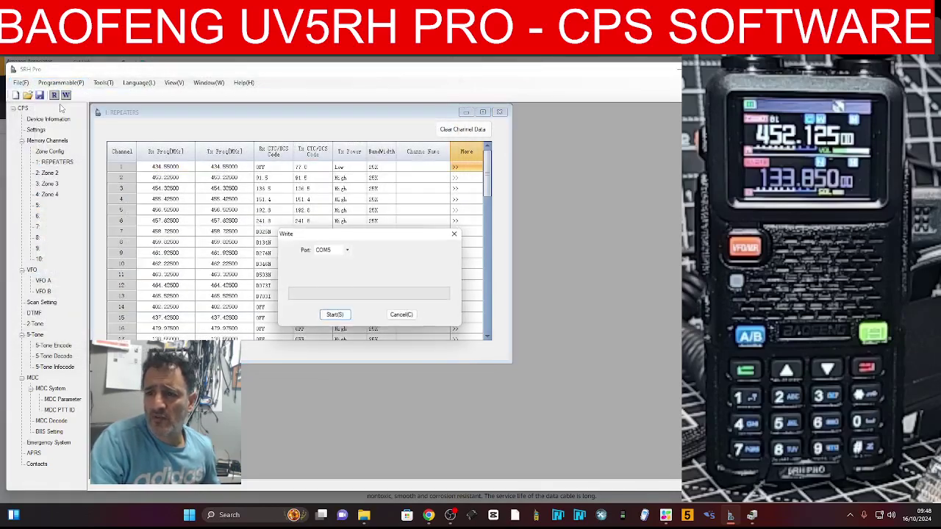
click(334, 314)
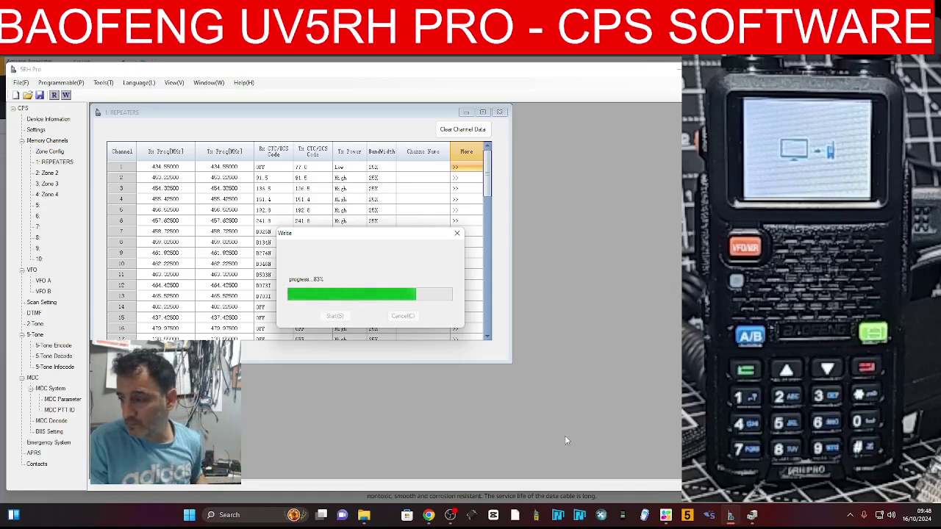
click(450, 514)
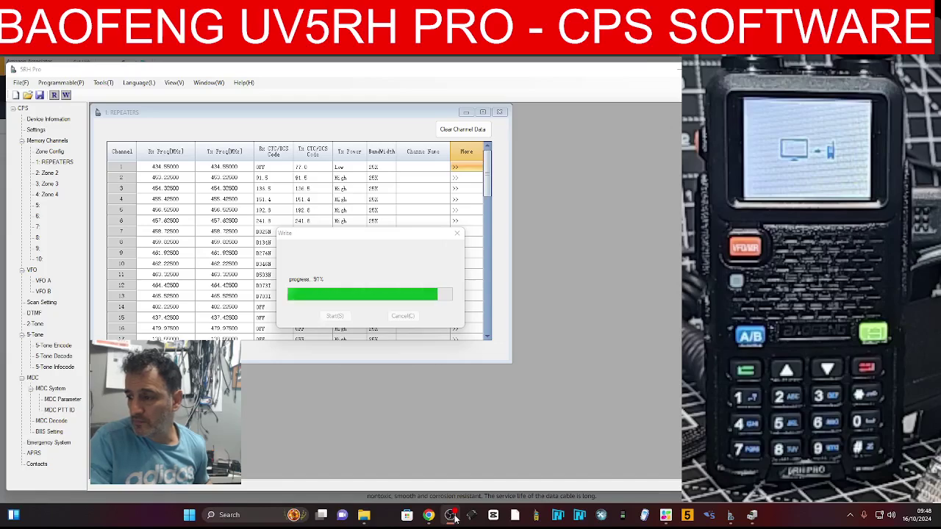
click(428, 515)
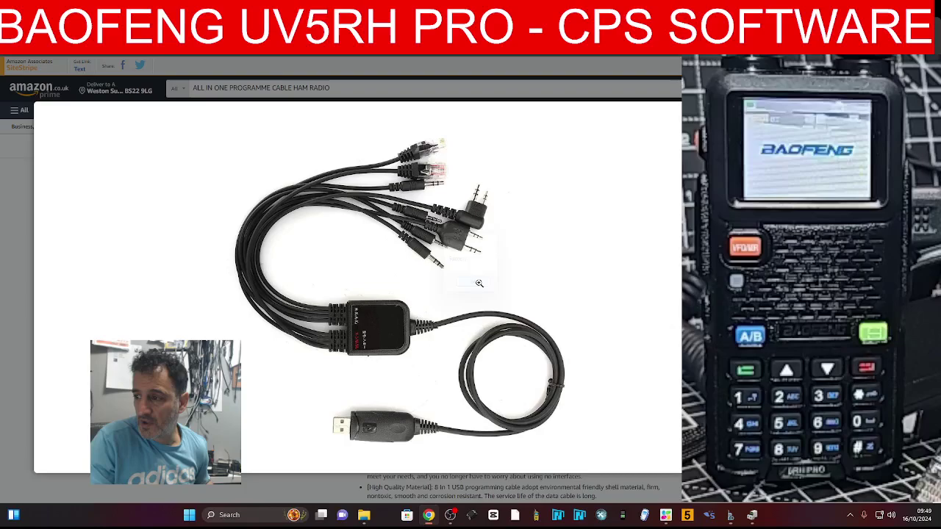
click(725, 519)
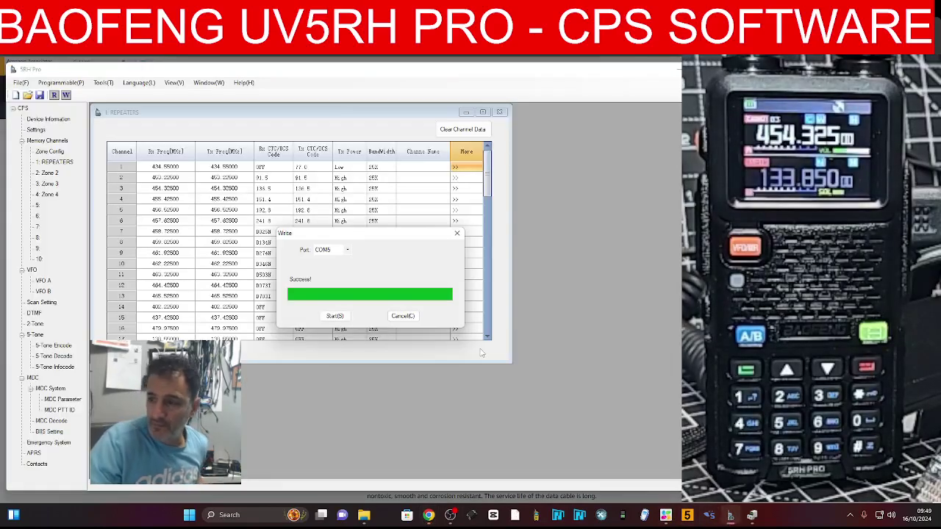
click(457, 234)
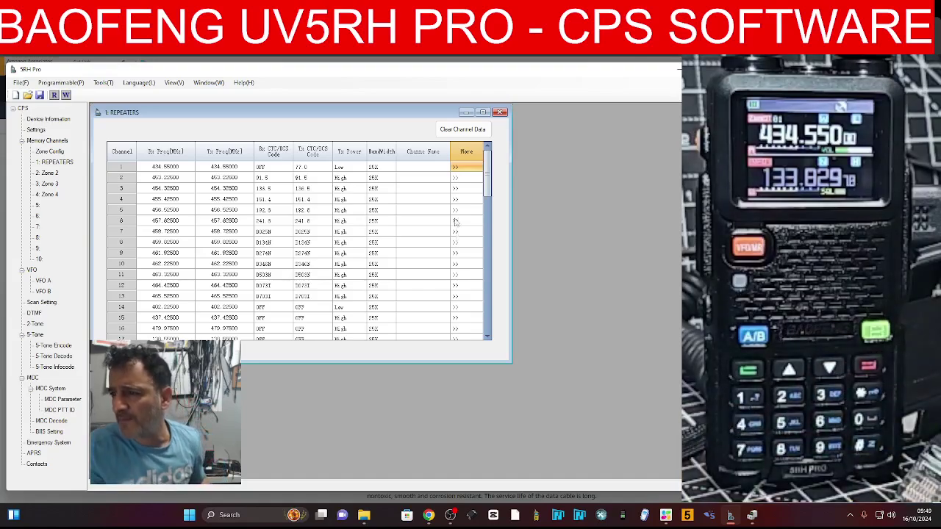
click(417, 166)
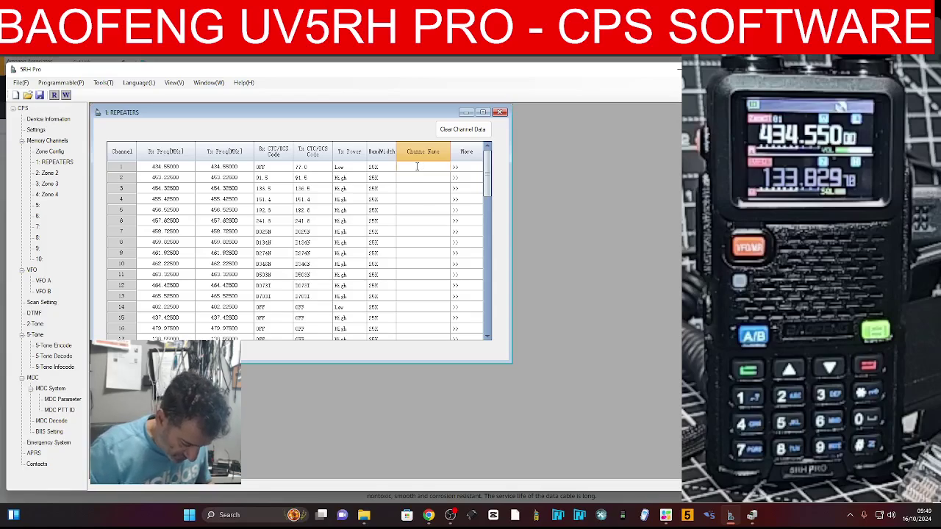
text(M0BNET)
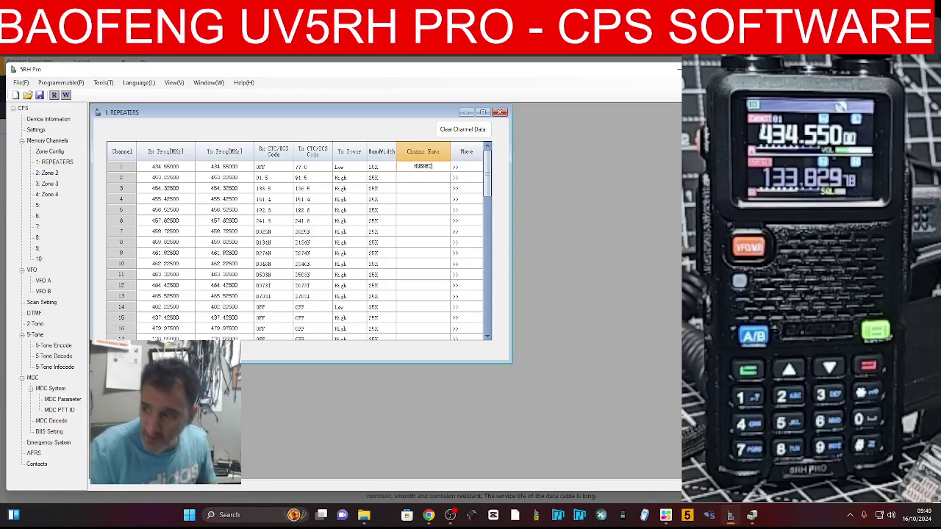
click(455, 168)
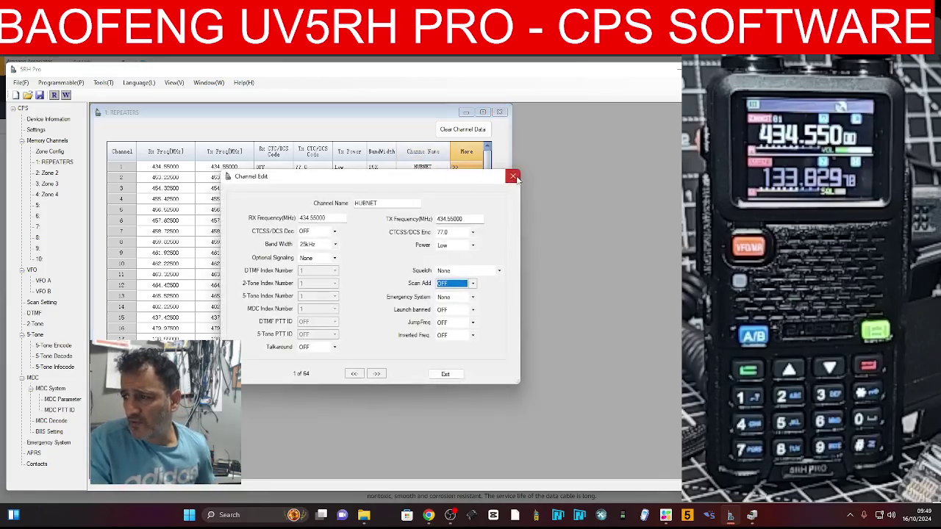
click(513, 177)
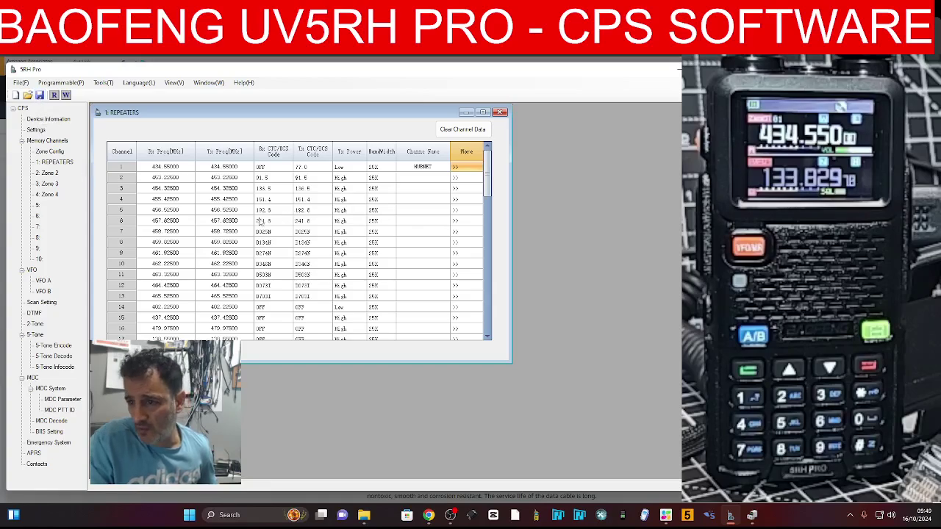
click(59, 84)
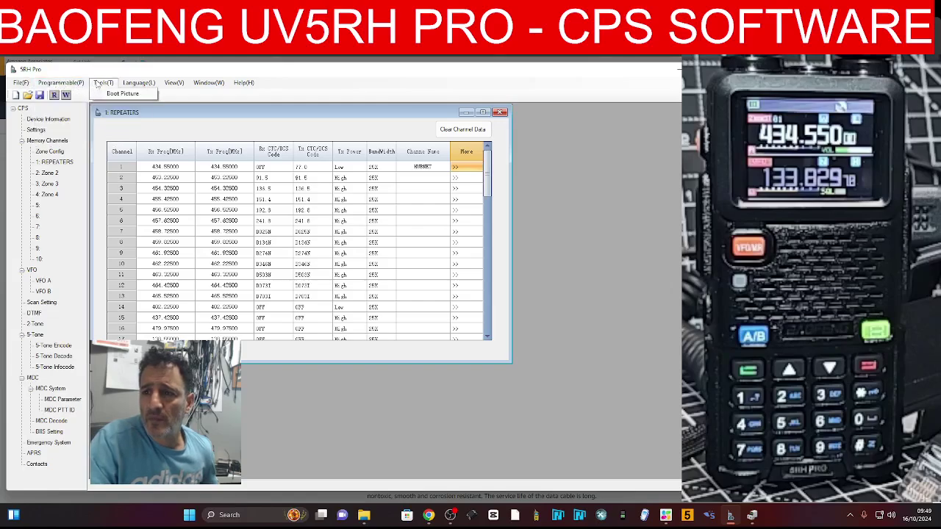
mouse_move(172, 86)
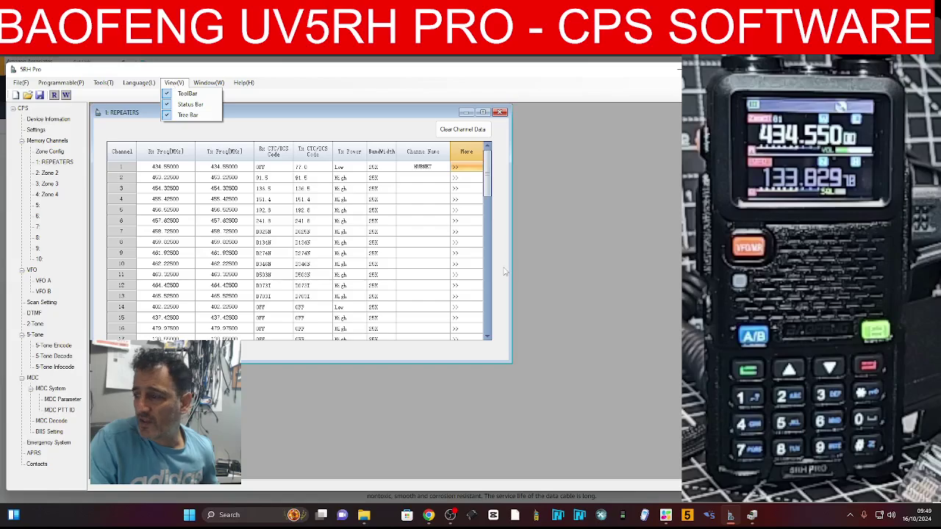
click(451, 516)
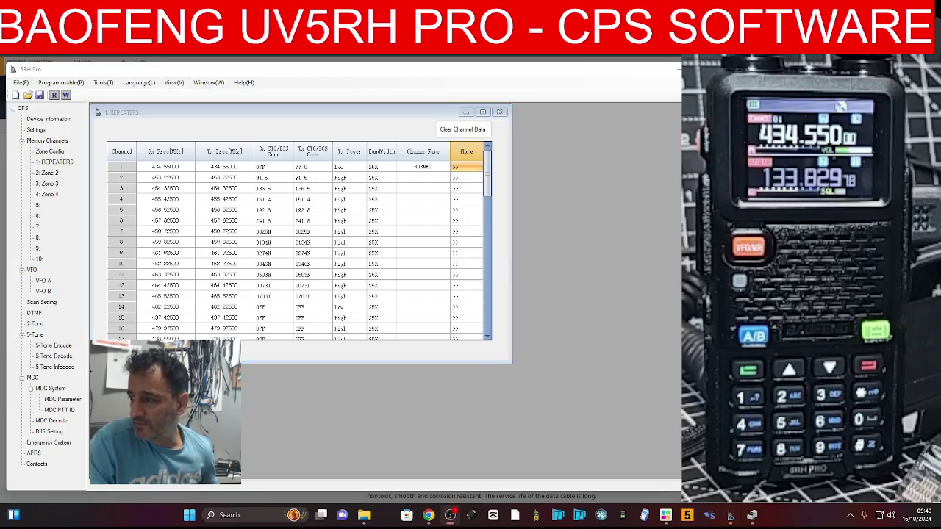
click(677, 101)
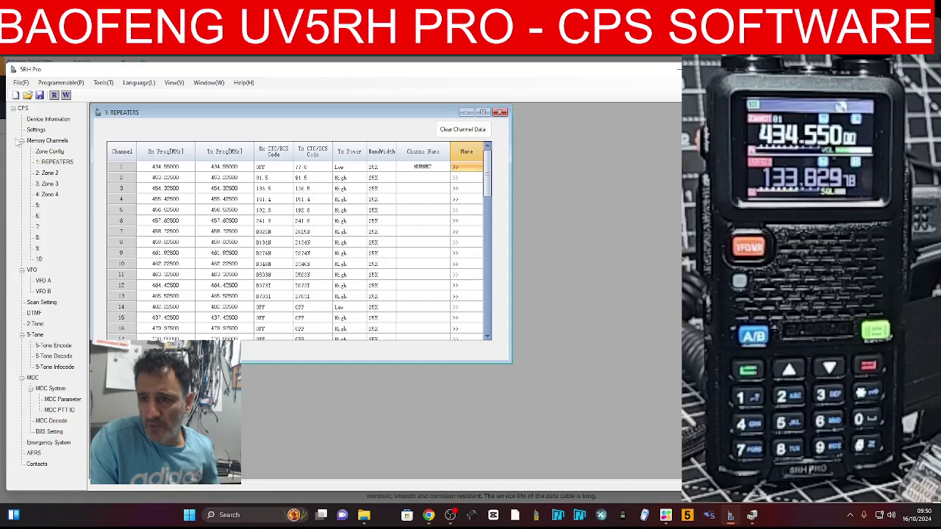
Open the radio's Settings page and set TOT to 210 seconds
click(36, 130)
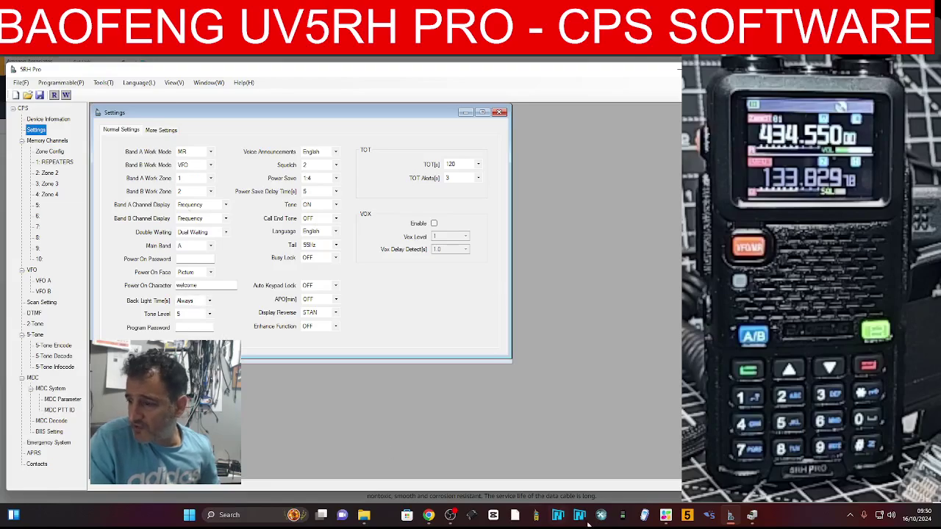
click(453, 517)
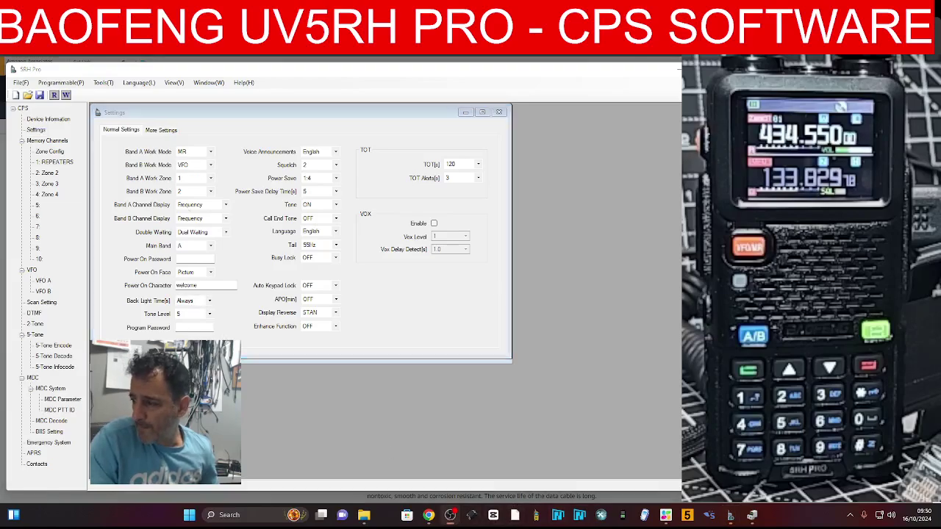
click(478, 164)
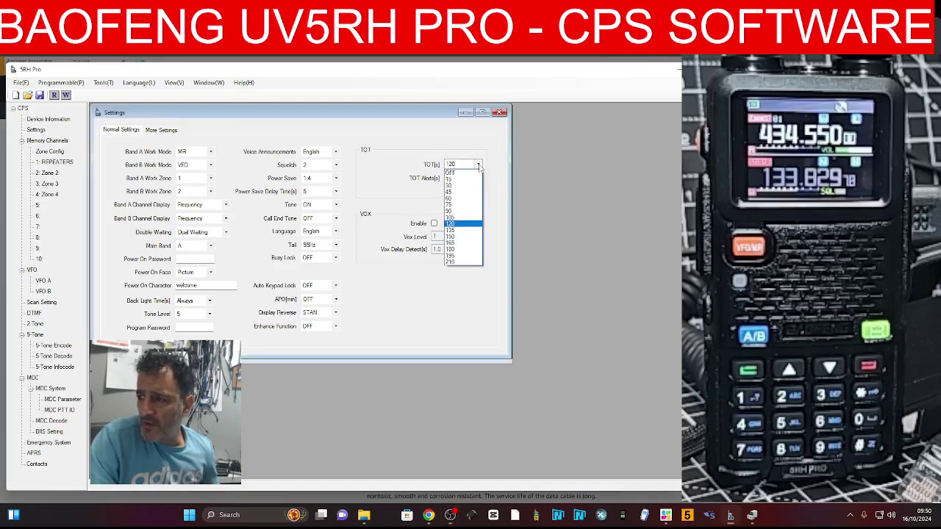
click(460, 262)
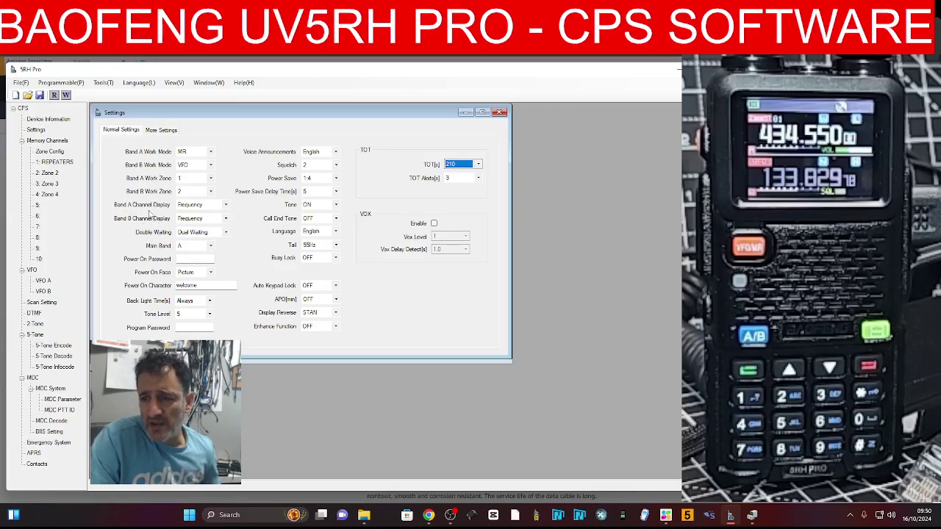
Set Band A and Band B Channel Display to Frequency+Name, keeping Dual Waiting
click(226, 206)
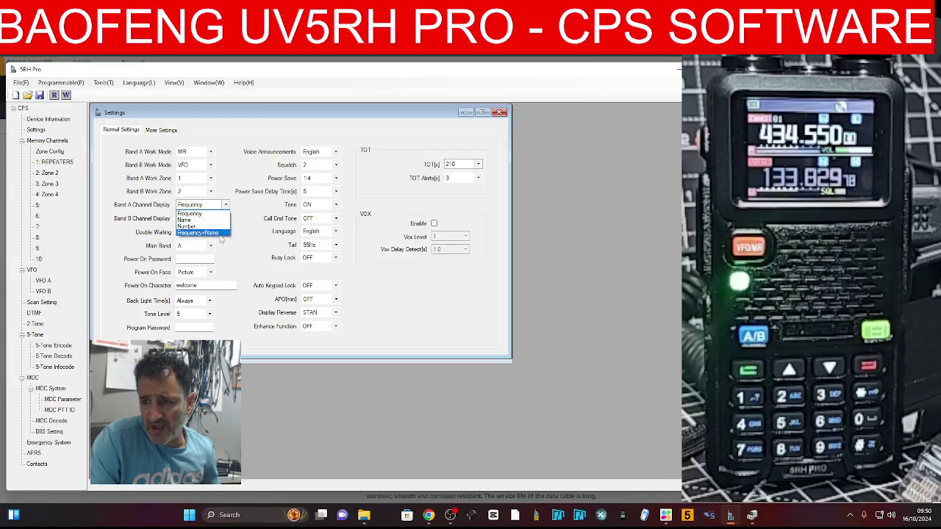
click(219, 233)
click(226, 219)
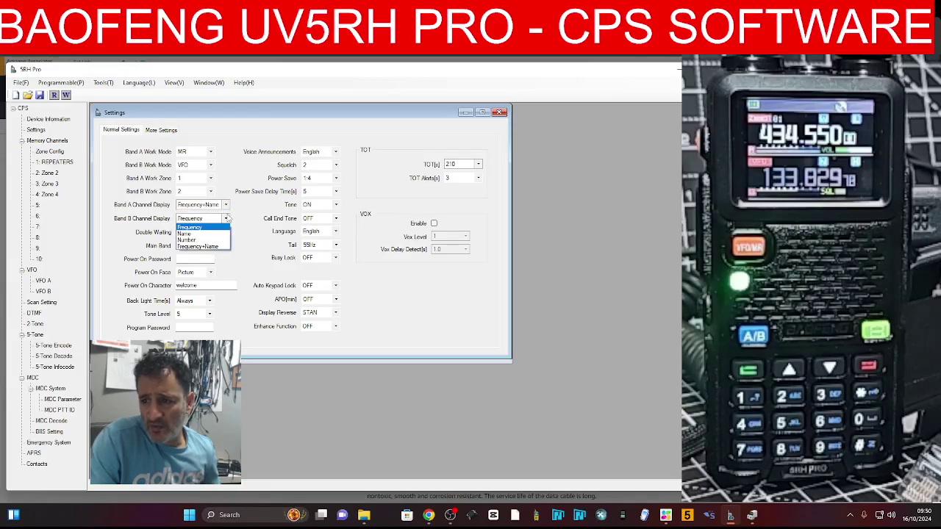
click(221, 248)
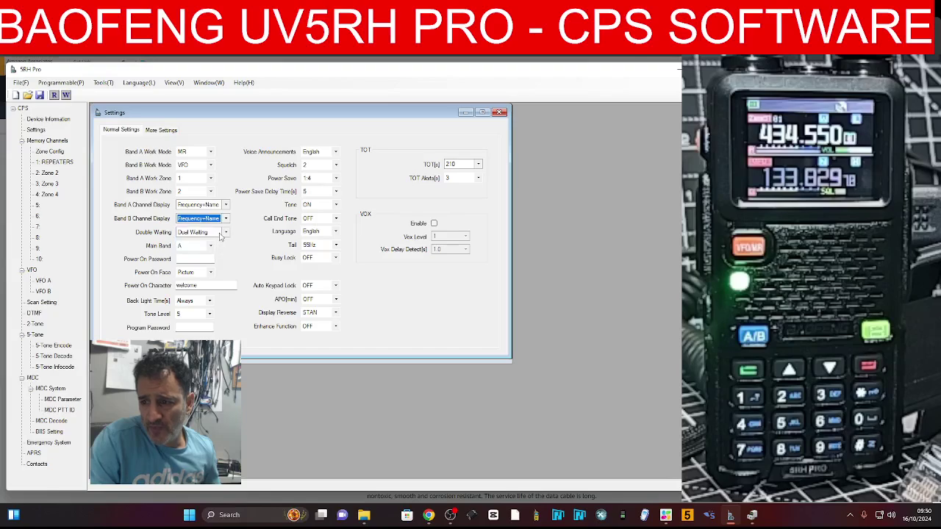
click(226, 233)
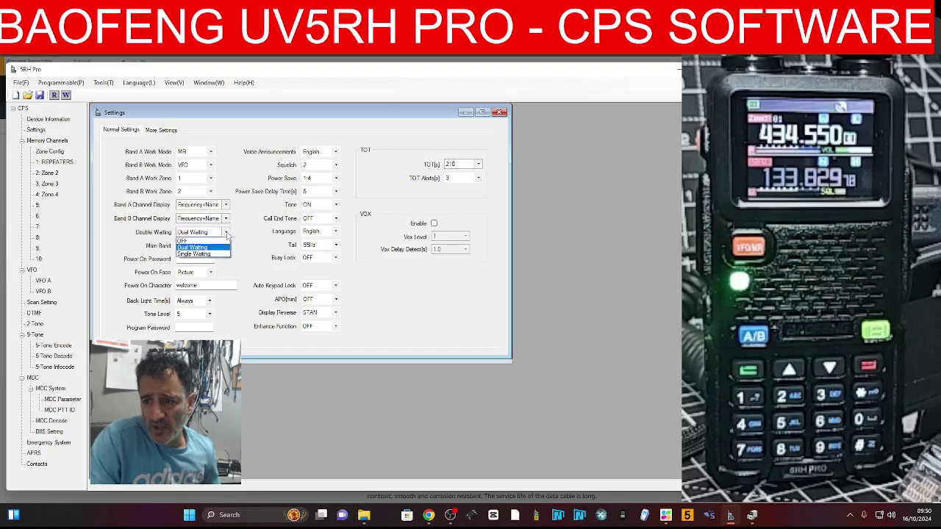
click(227, 234)
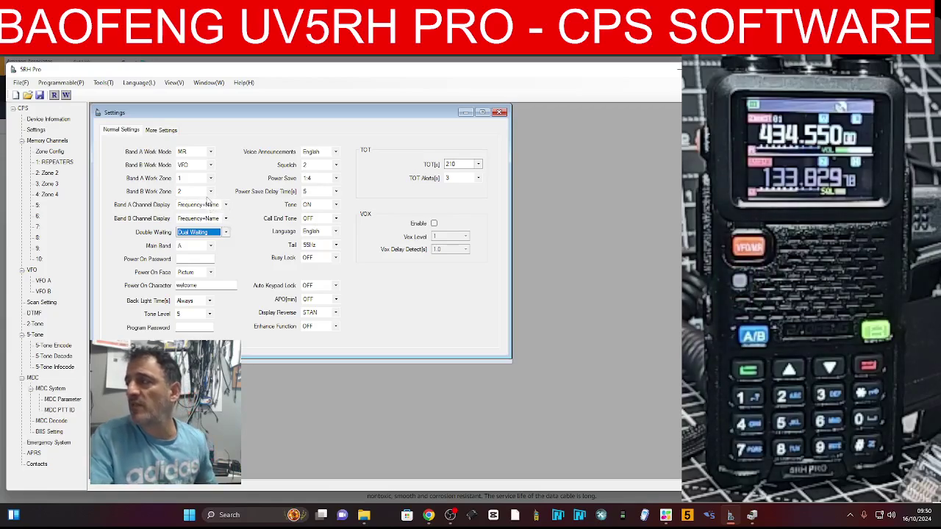
Keep the power-on screen as Picture and replace the power-on text with the station callsign
click(196, 258)
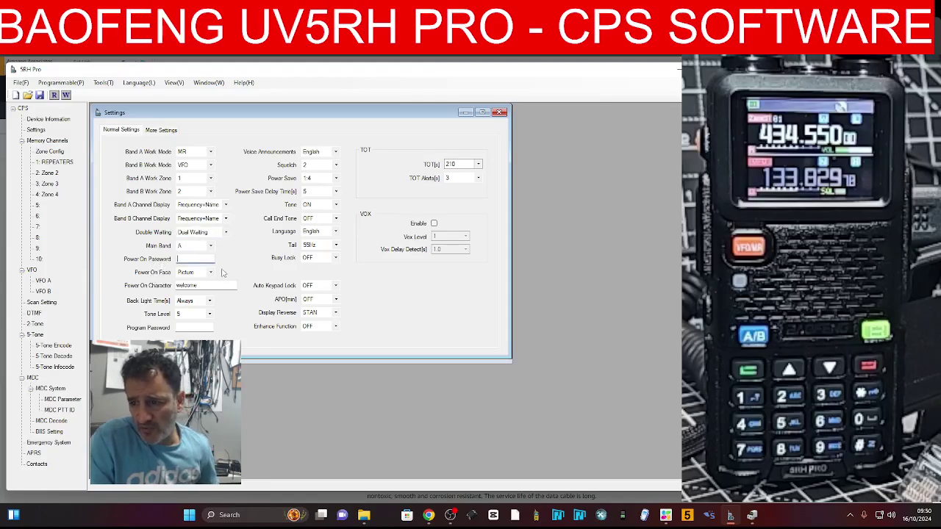
click(211, 273)
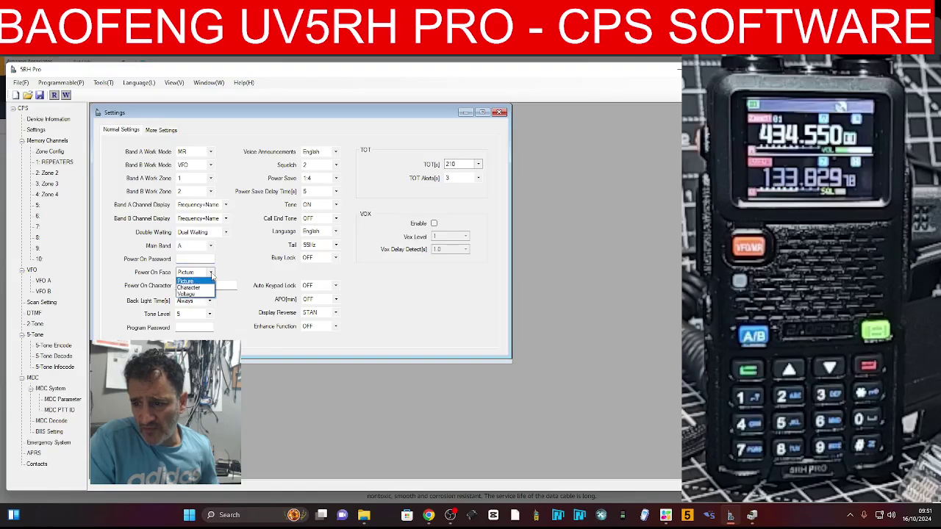
click(211, 273)
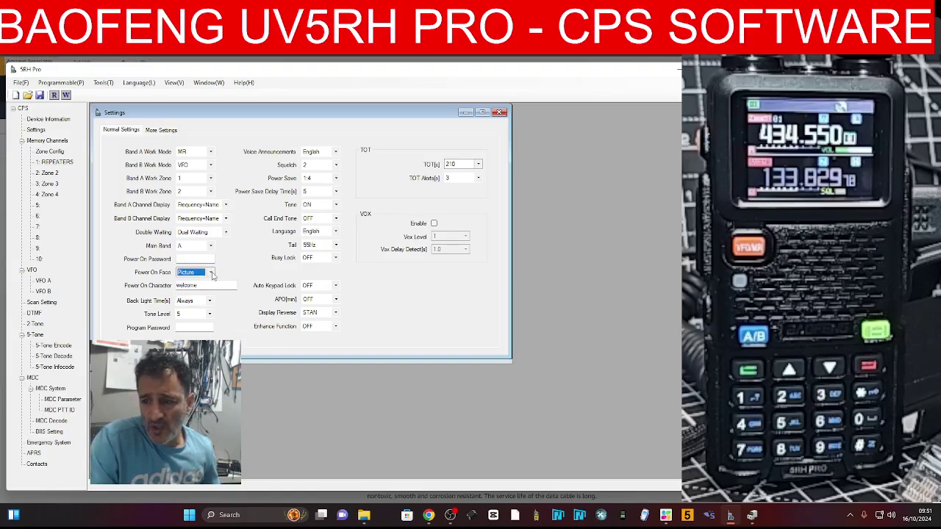
click(211, 273)
click(211, 273)
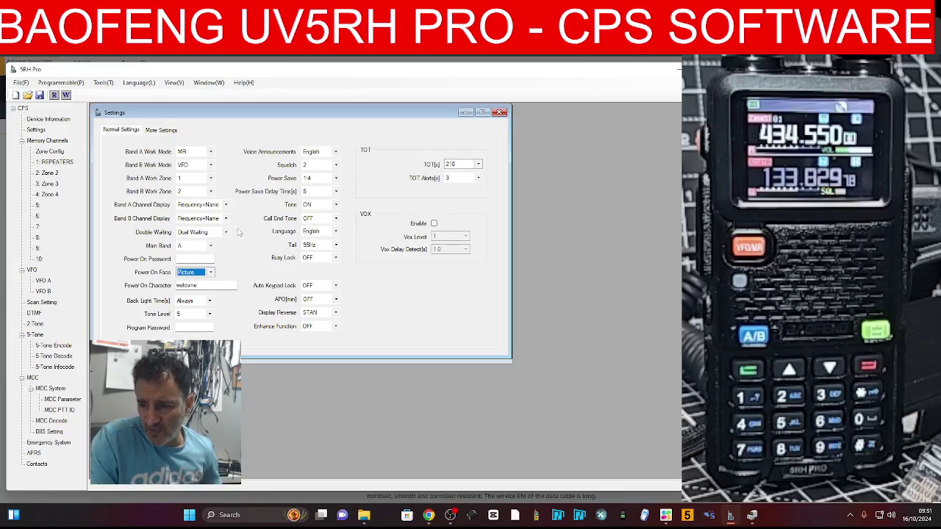
double_click(197, 285)
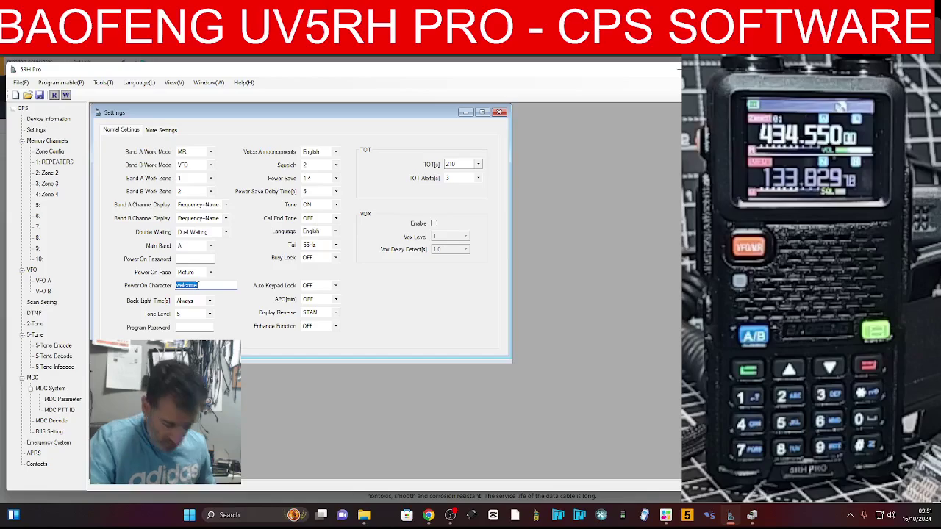
text(MO)
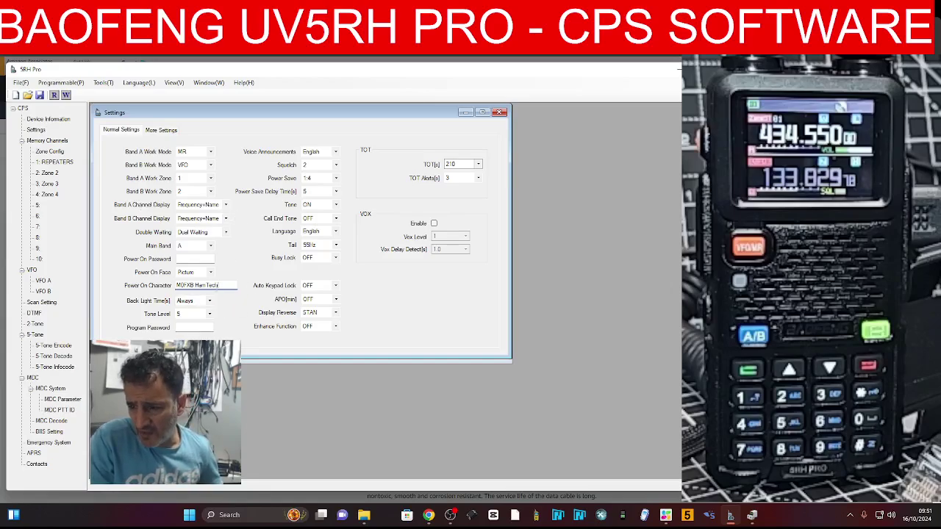
Keep the backlight on Always and review the tone level and display reverse settings
click(210, 302)
click(210, 302)
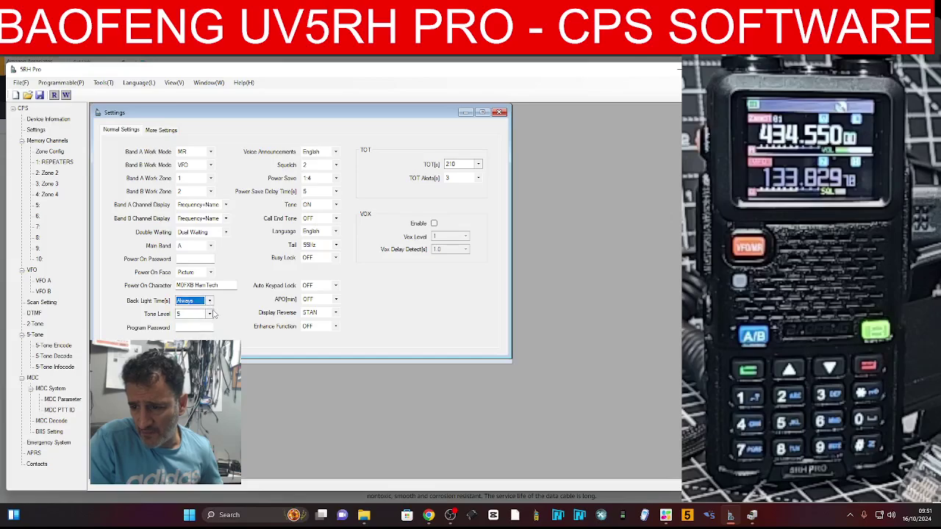
click(211, 314)
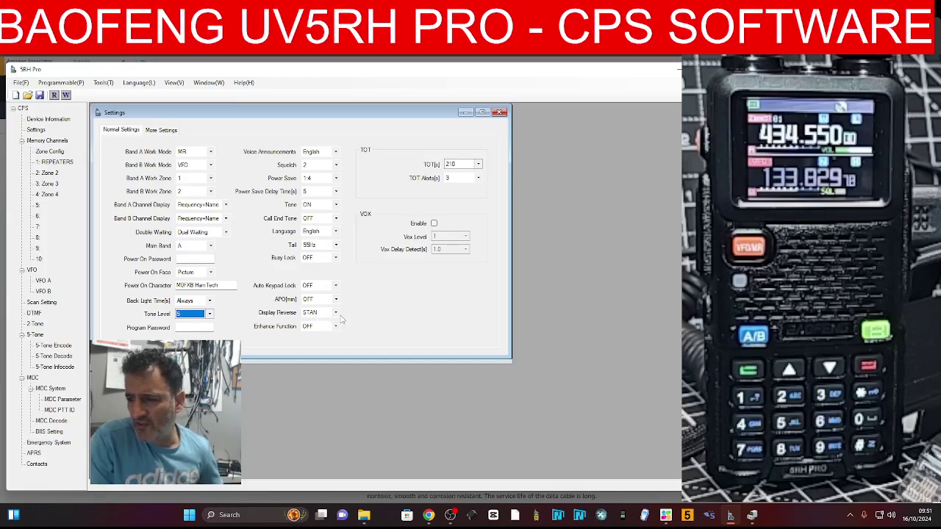
click(336, 314)
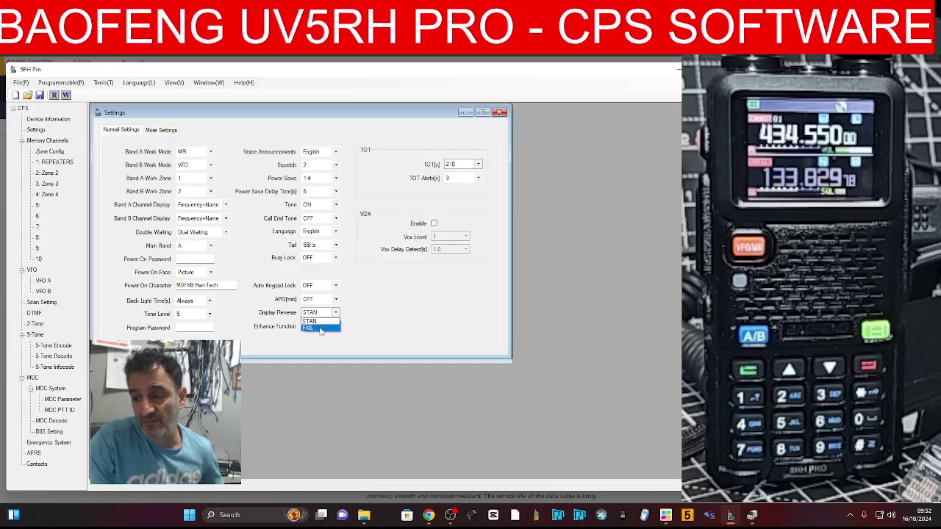
Set Display Reverse to FAIL, write the settings to the radio, and acknowledge Success
click(321, 328)
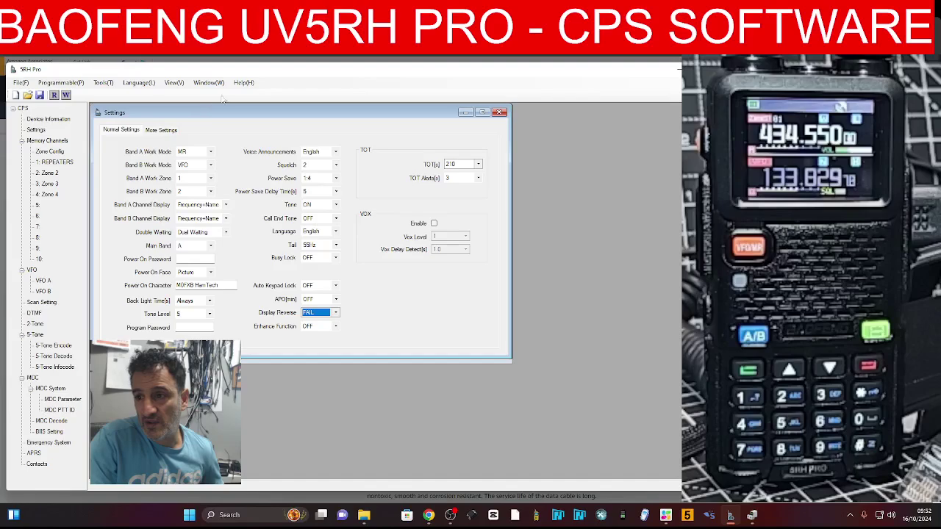
click(59, 85)
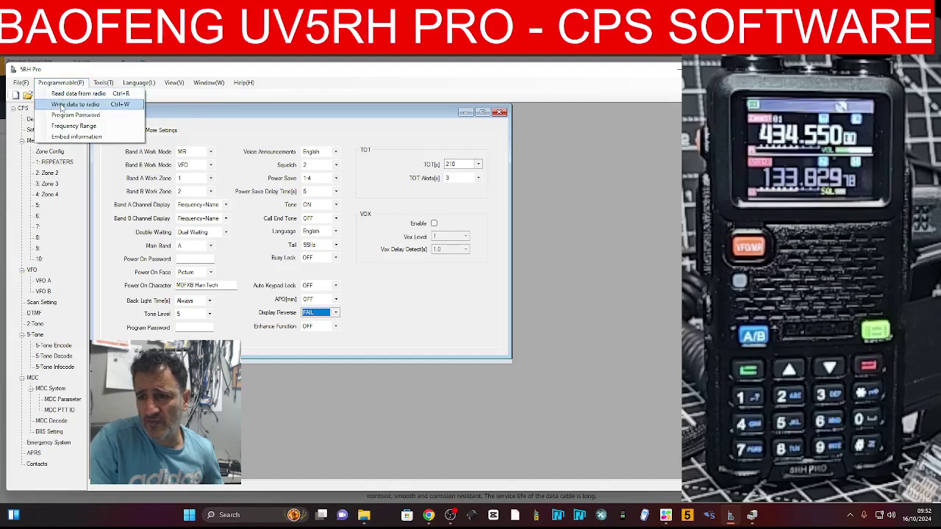
click(62, 106)
click(334, 315)
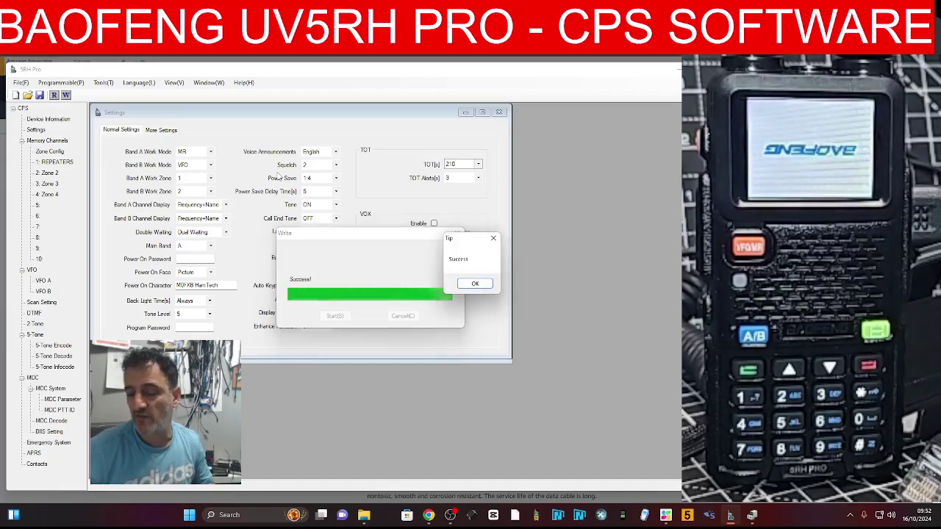
click(475, 284)
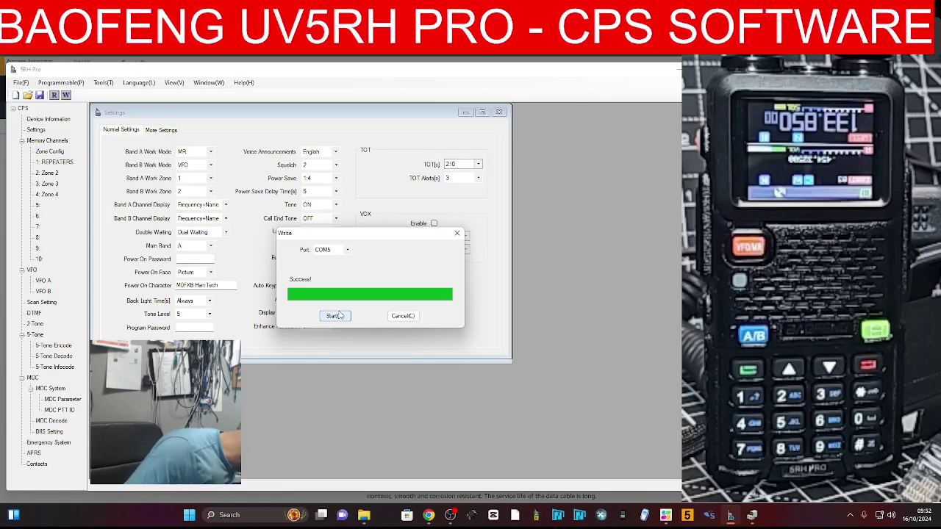
Cancel the Write dialog, change Display Reverse back to STAN, and start a new radio write
click(401, 316)
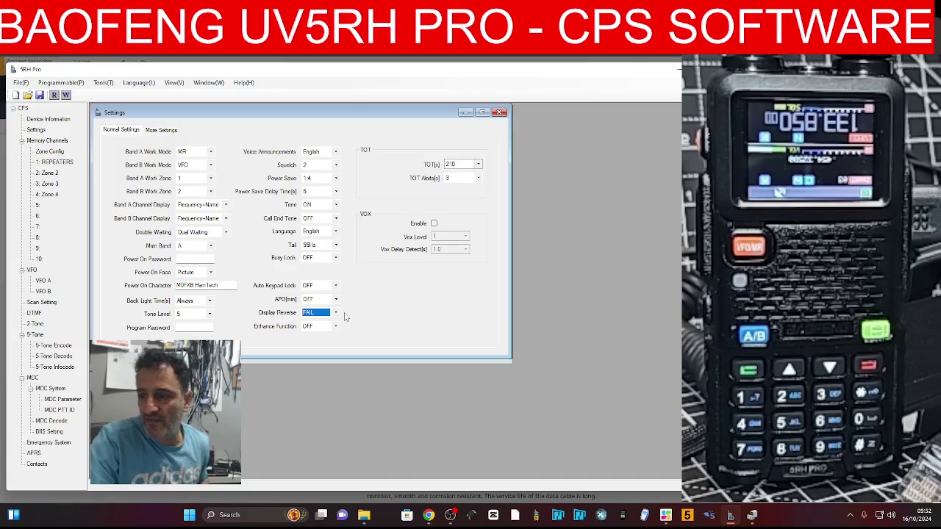
click(337, 313)
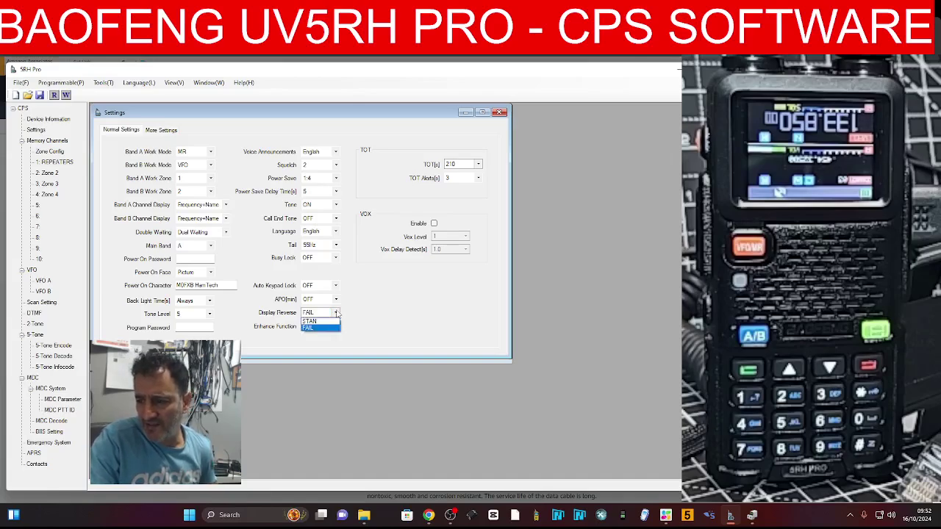
click(325, 328)
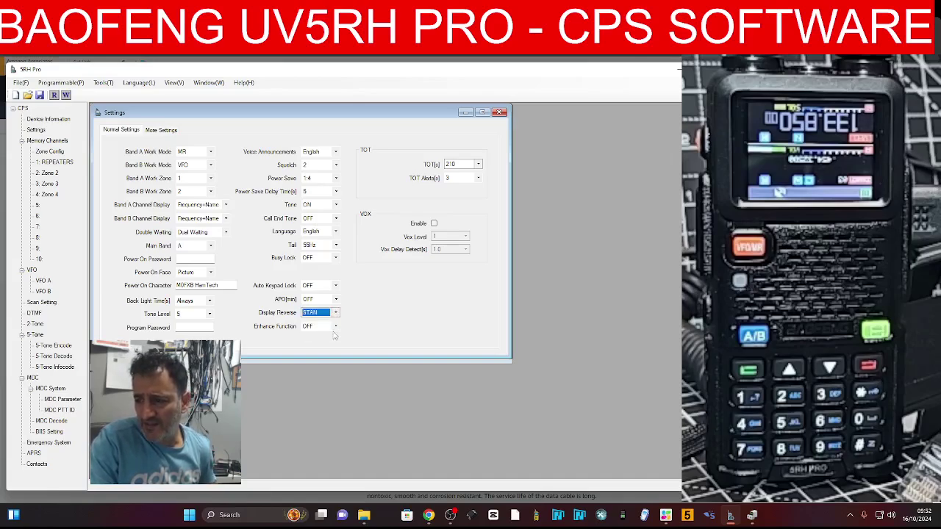
click(61, 82)
click(70, 105)
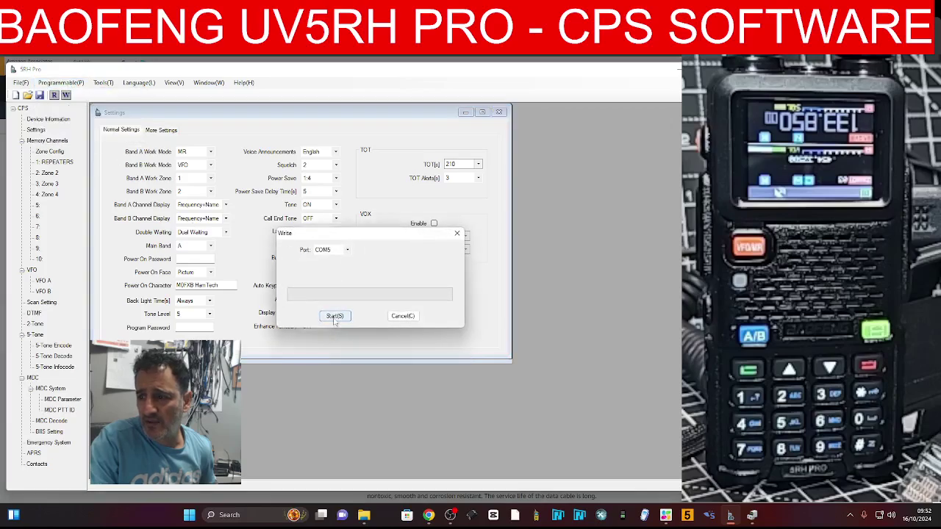
click(335, 317)
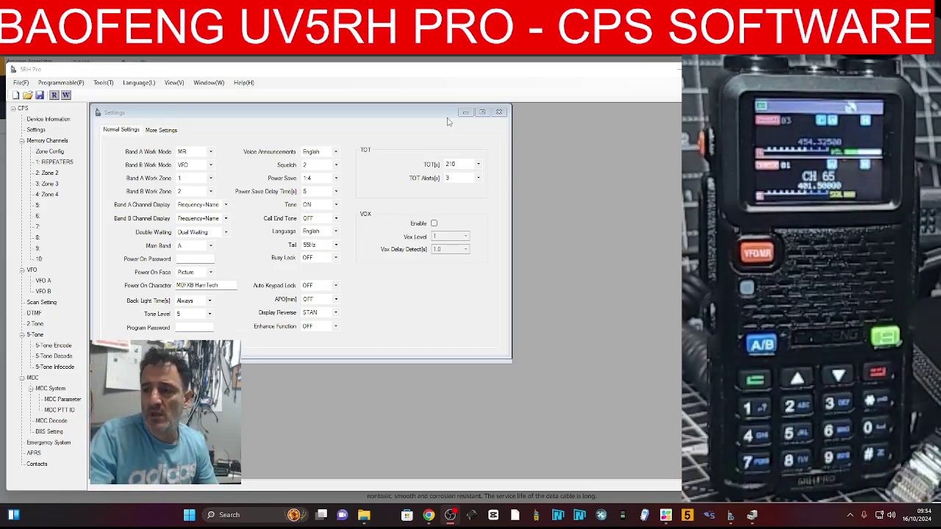
Set Band A and Band B Channel Display to Name, keeping Display Reverse at STAN
click(226, 205)
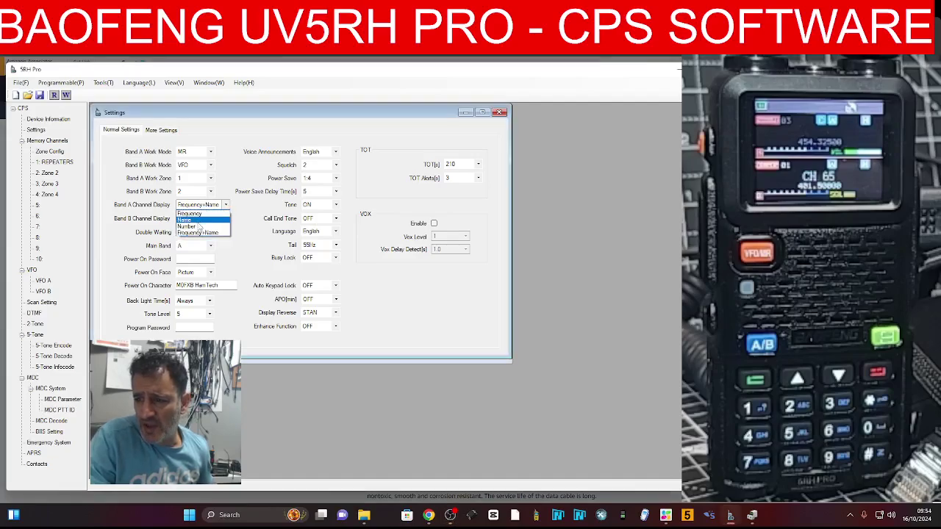
click(199, 220)
click(226, 218)
click(201, 233)
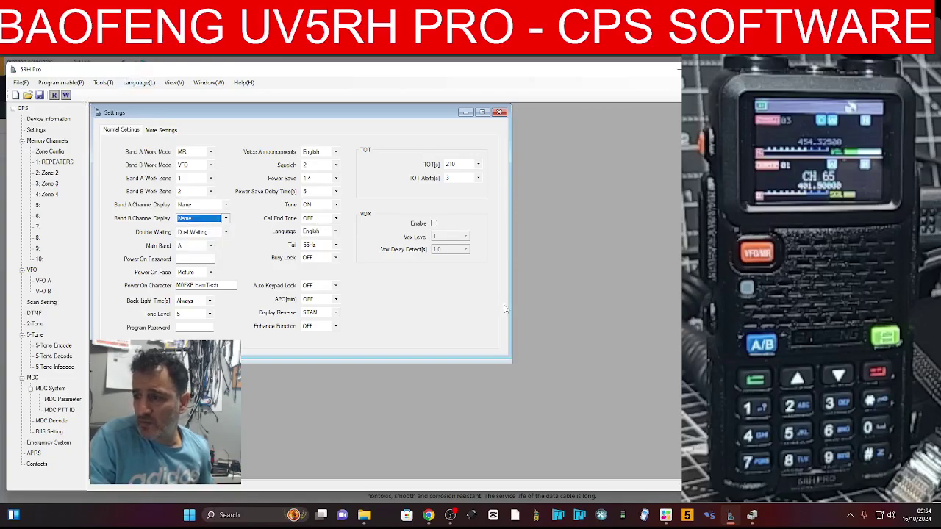
click(336, 313)
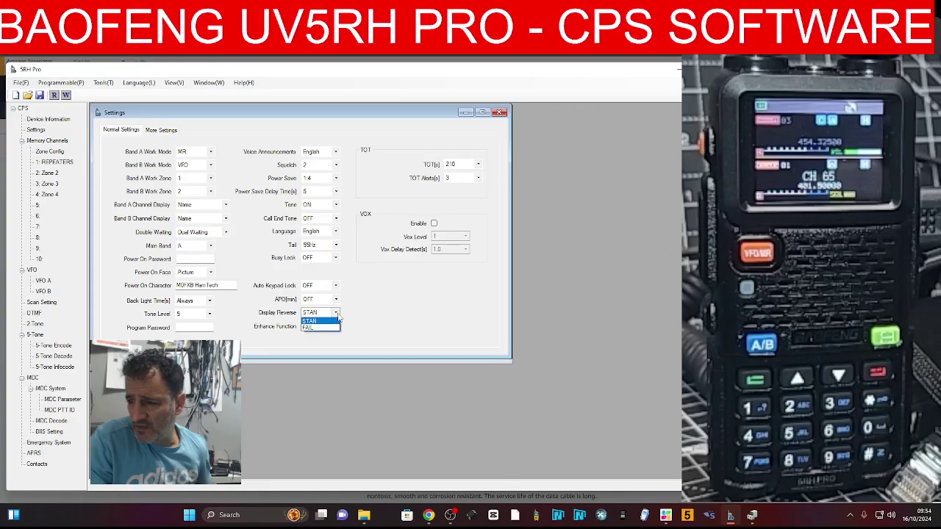
click(338, 315)
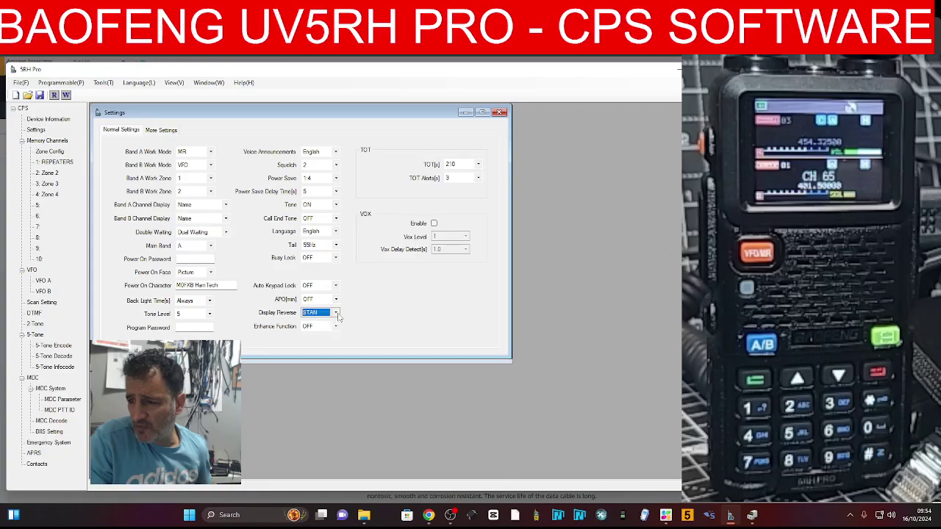
Write the settings to the radio over COM5 and acknowledge the Success tip
click(64, 84)
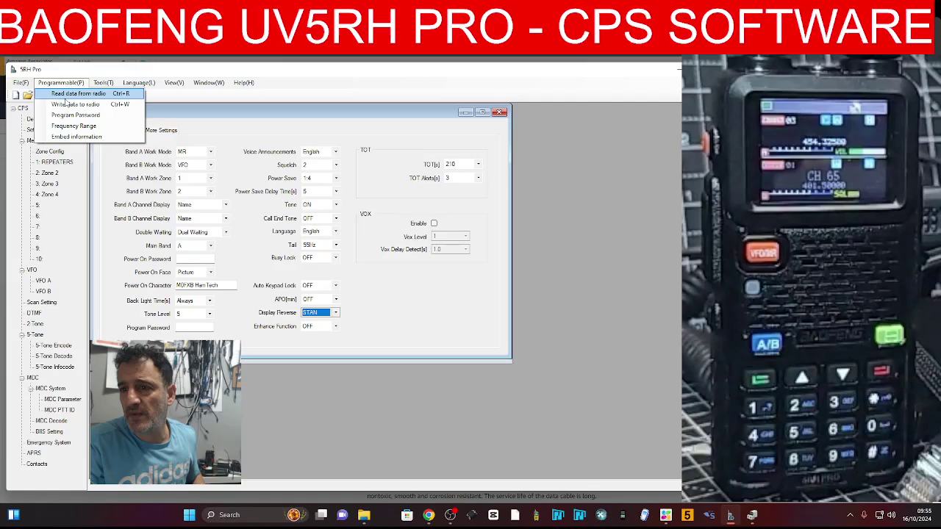
click(75, 104)
click(340, 317)
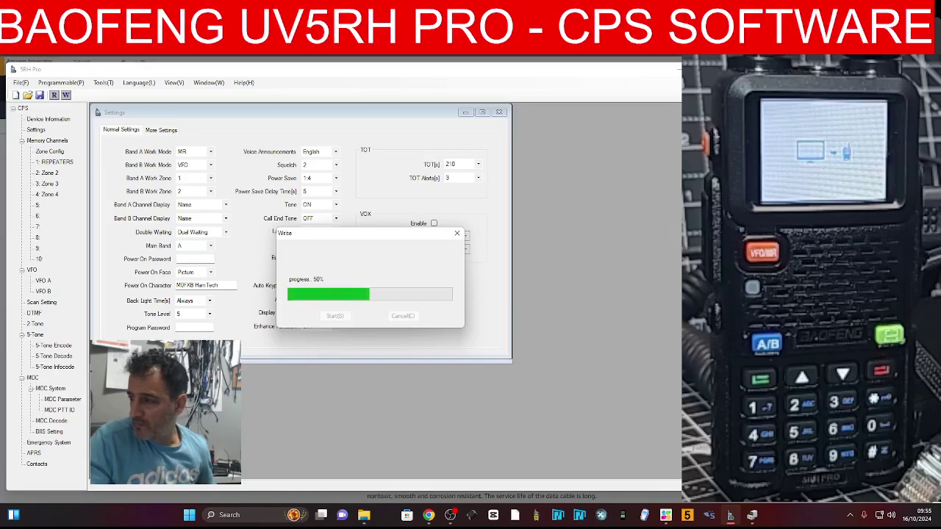
click(475, 283)
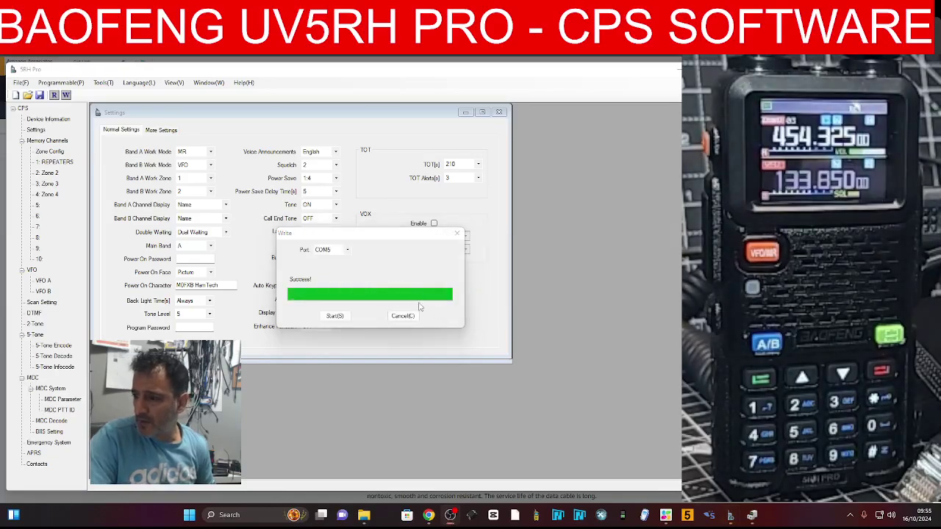
Close the Write window and switch to the More Settings tab
click(456, 233)
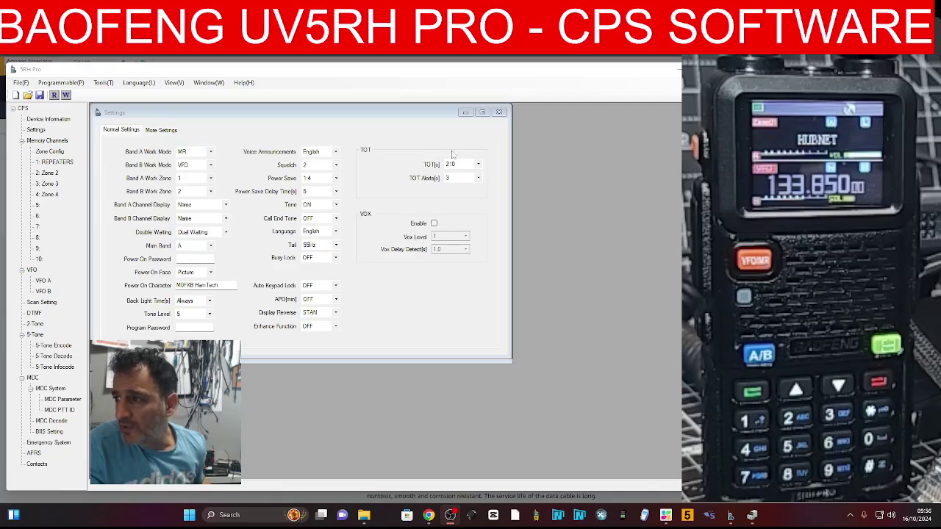
click(160, 130)
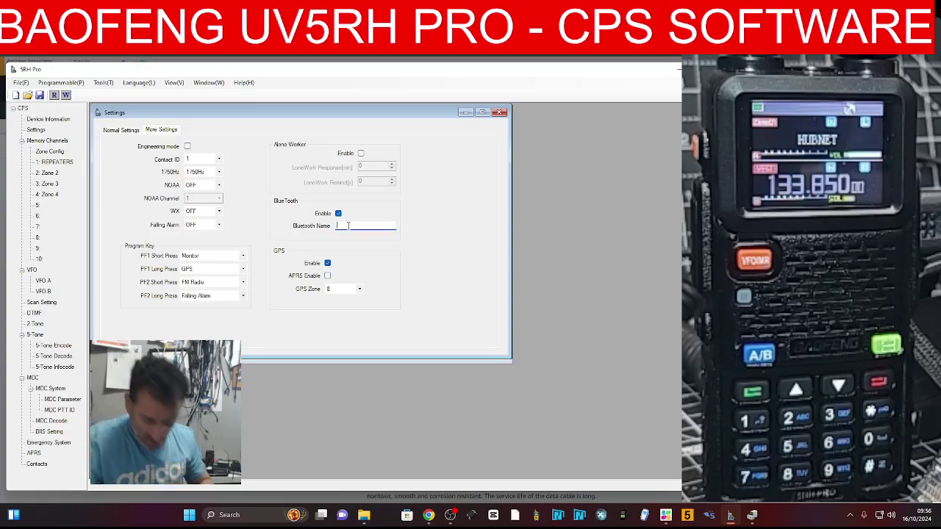
Set the Bluetooth Name to BAOFENG:UVRH and start writing it to the radio
click(349, 226)
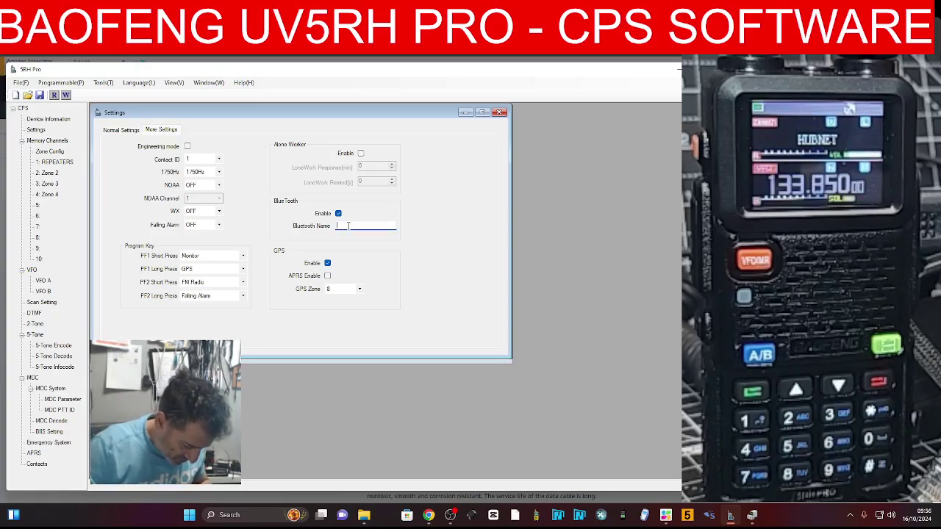
text(BAO)
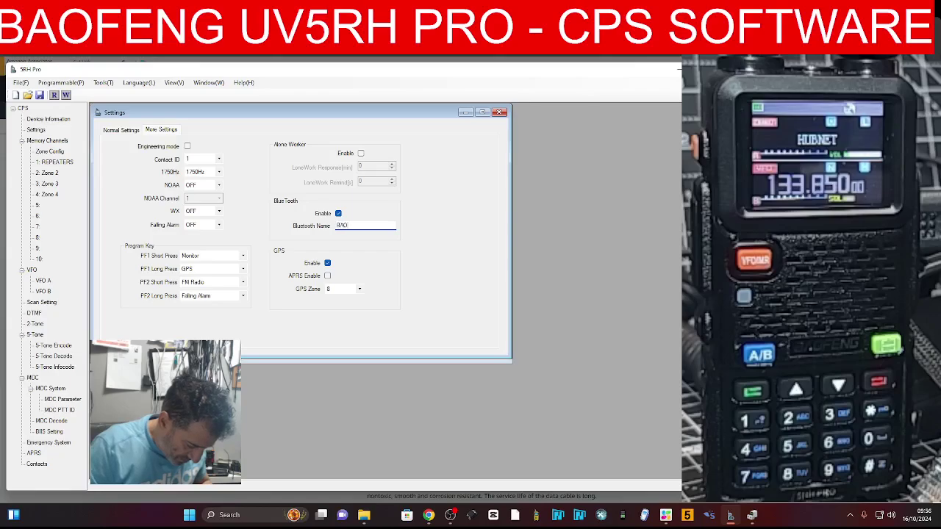
text(FENG)
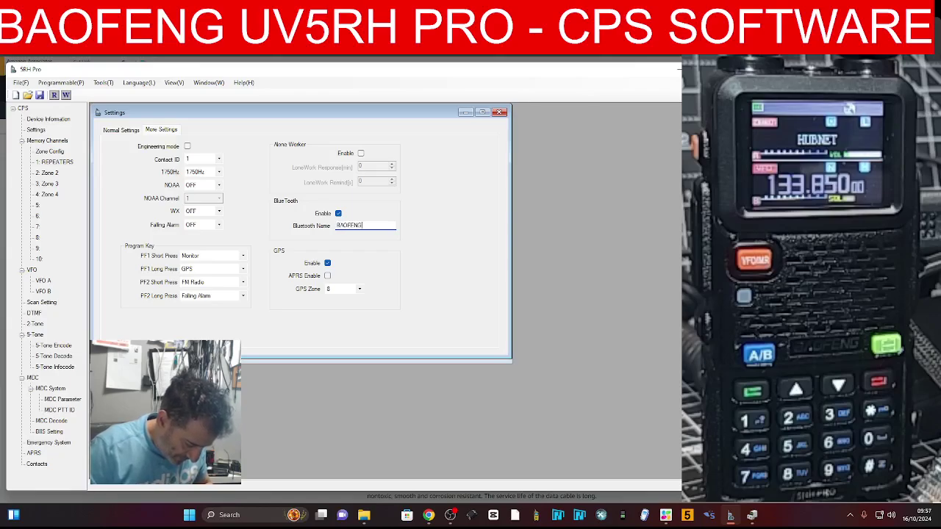
text(:UVRH)
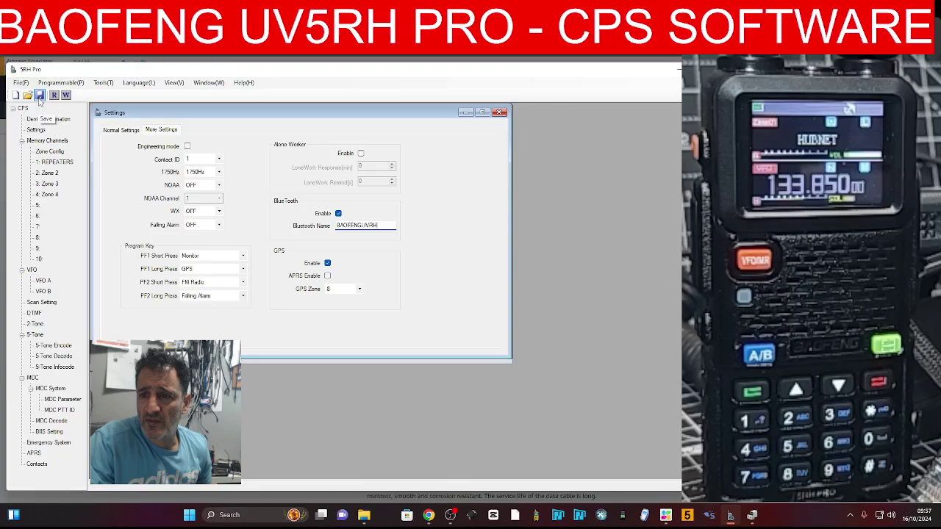
click(78, 86)
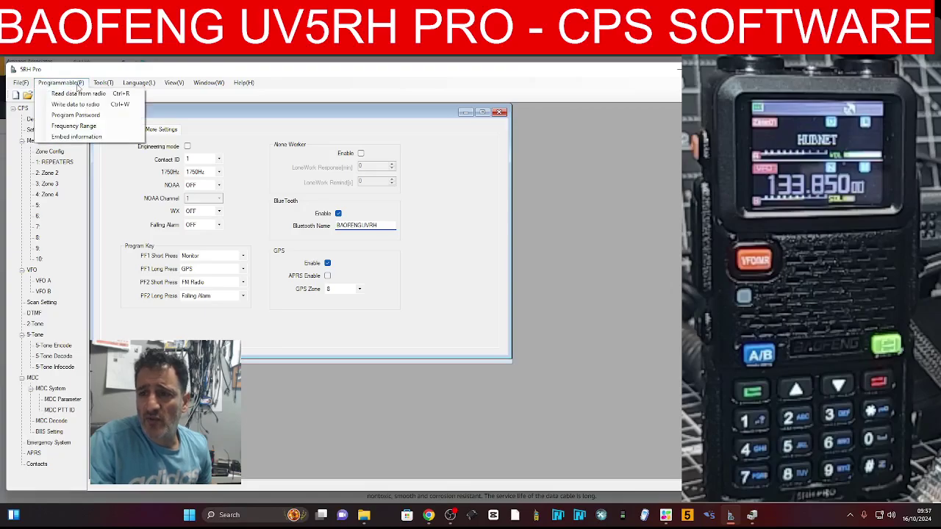
click(75, 103)
click(333, 316)
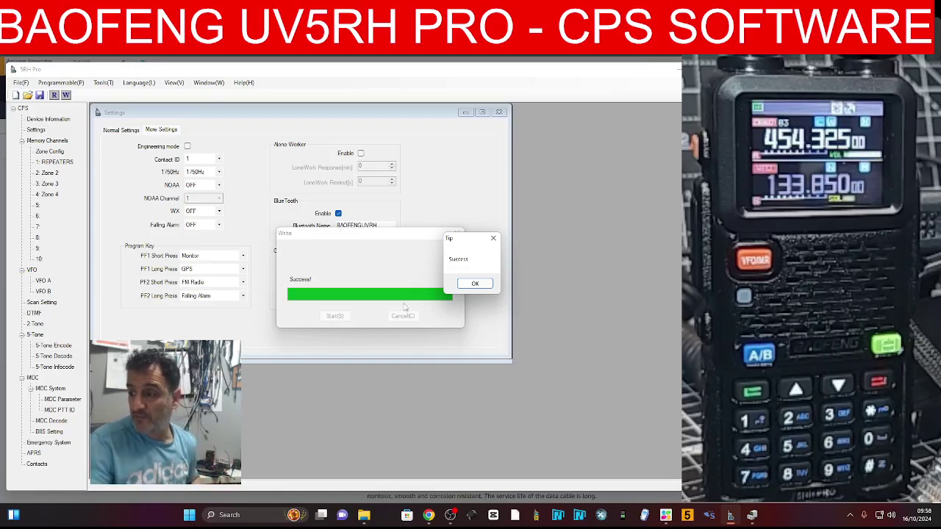
Acknowledge the Success tip, close the Write window, and open the GPS Zone choices
click(475, 284)
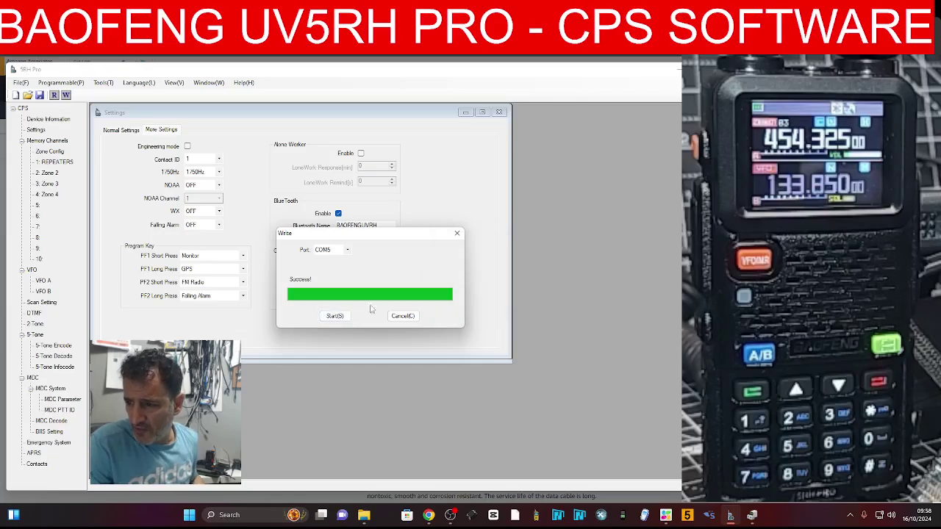
click(456, 233)
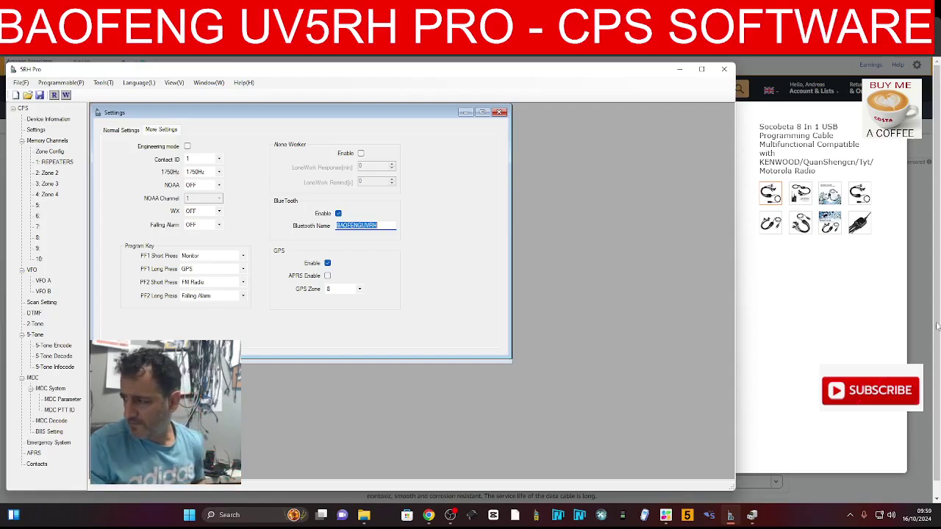
click(909, 360)
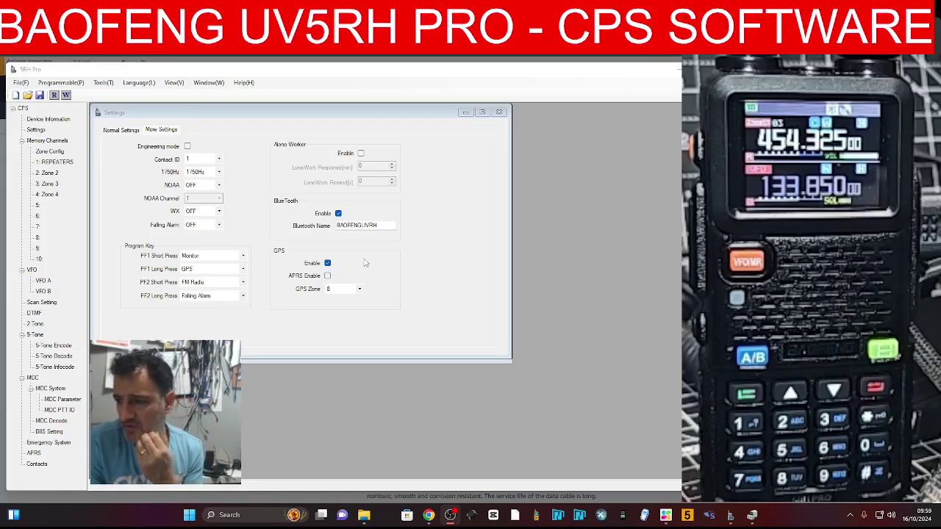
click(360, 290)
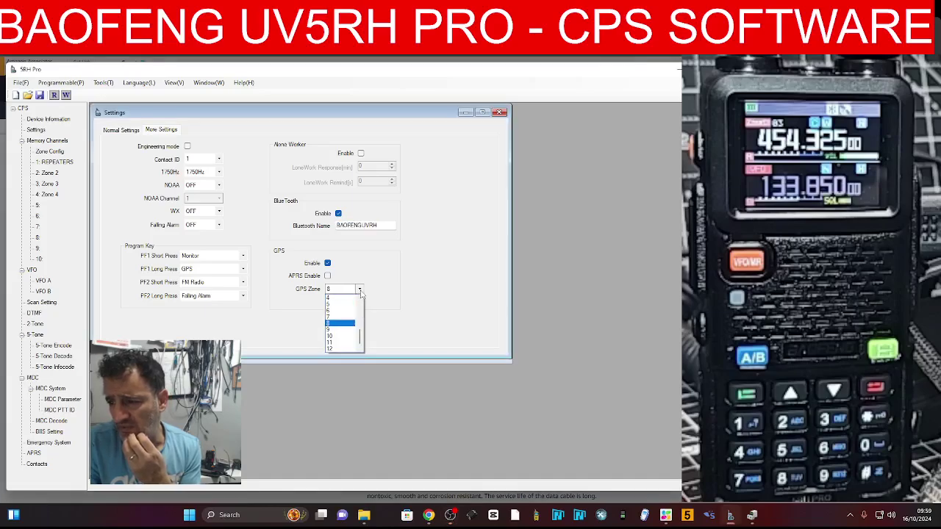
Keep the GPS Zone at 8
click(360, 291)
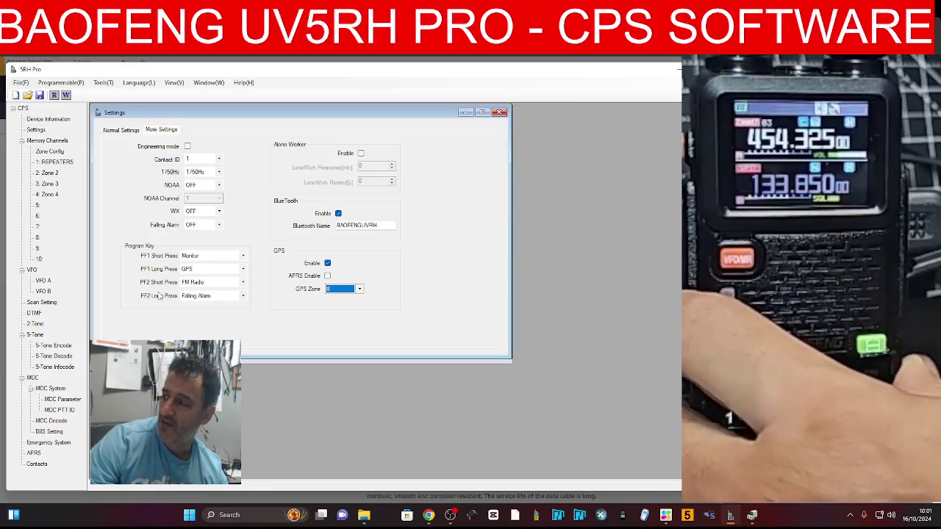
Change PF2 Long Press from Falling Alarm to FlashLight
click(242, 297)
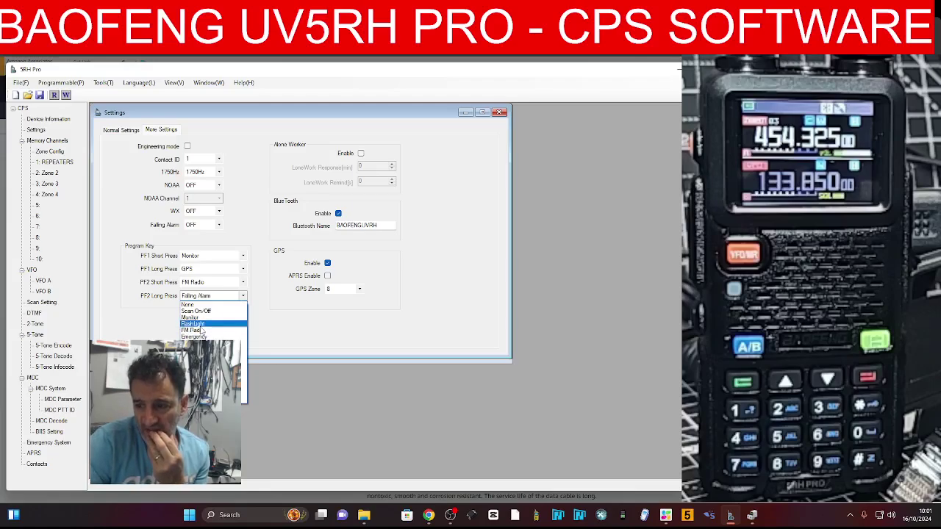
click(200, 326)
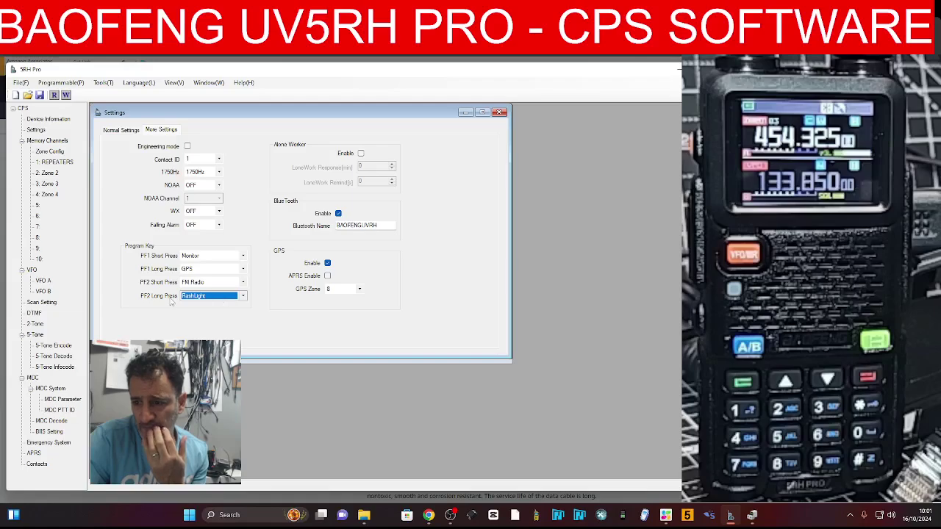
click(59, 83)
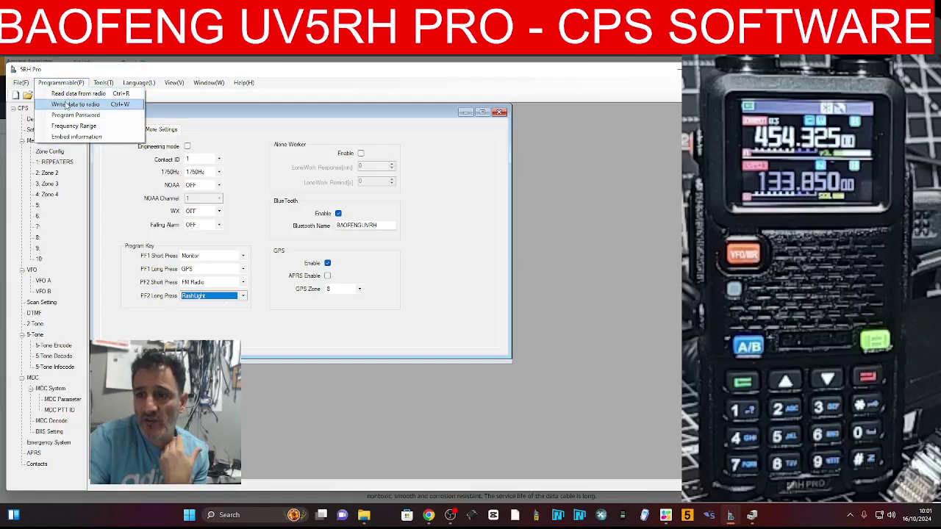
Write the PF1 Monitor/GPS and PF2 FM Radio/FlashLight key settings to the radio, then close the Write window
click(75, 104)
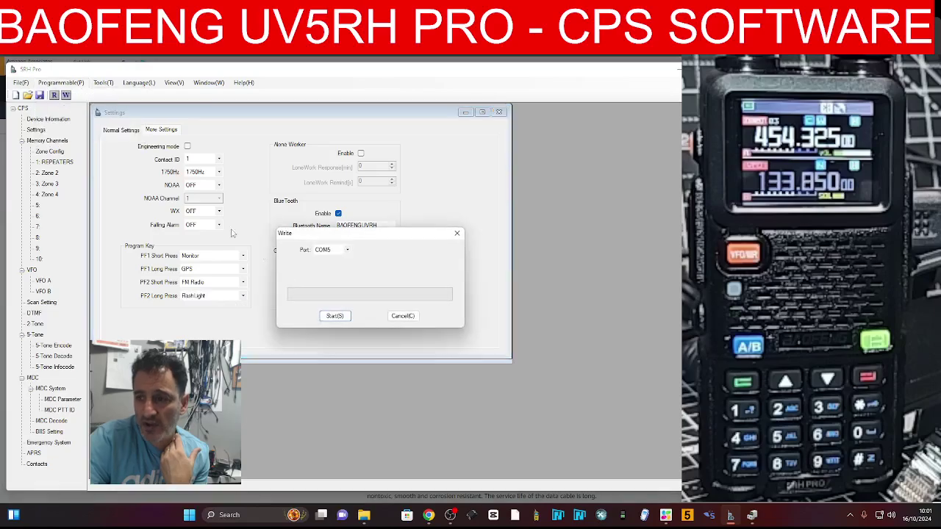
click(335, 316)
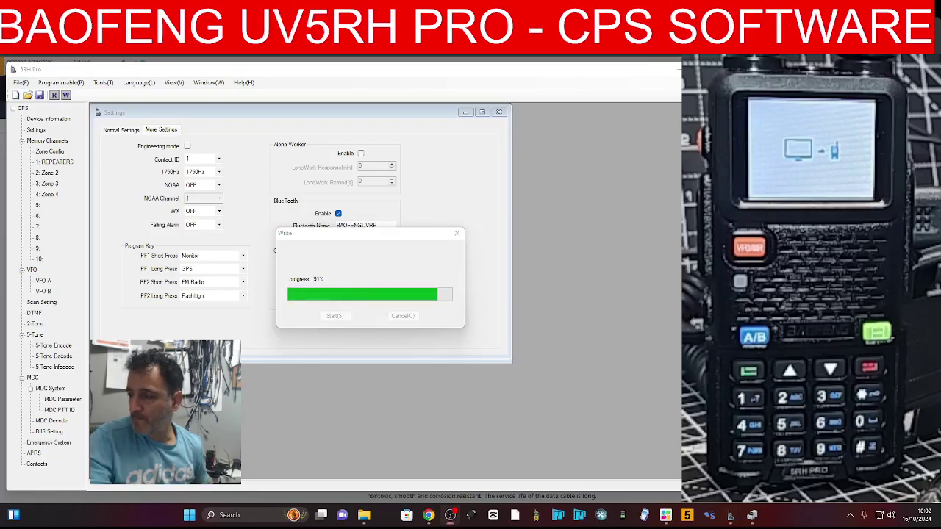
click(474, 284)
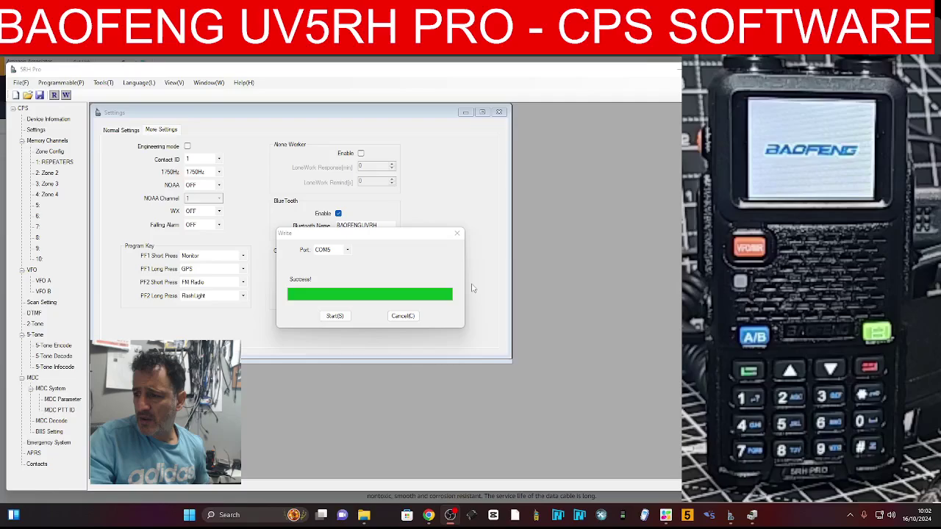
click(456, 235)
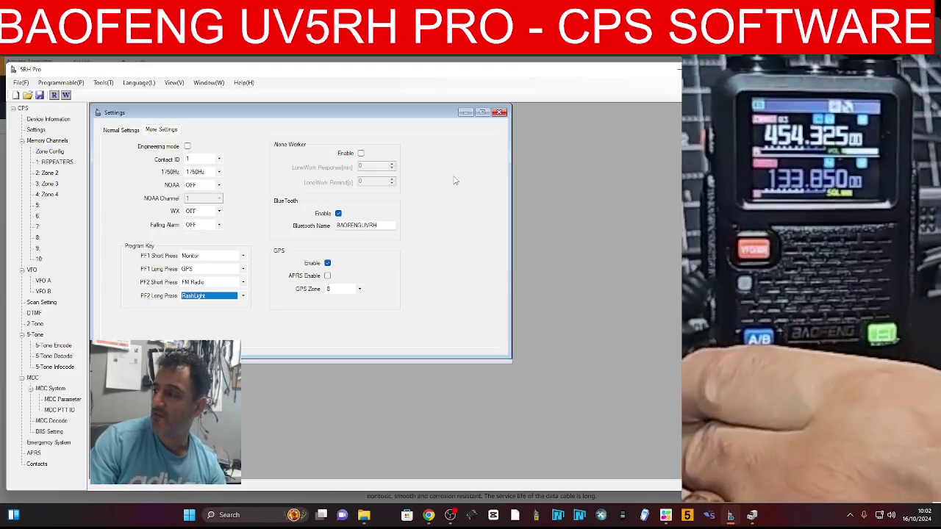
Change PF2 long press to Freq. Measuring and write the settings to the radio
click(243, 296)
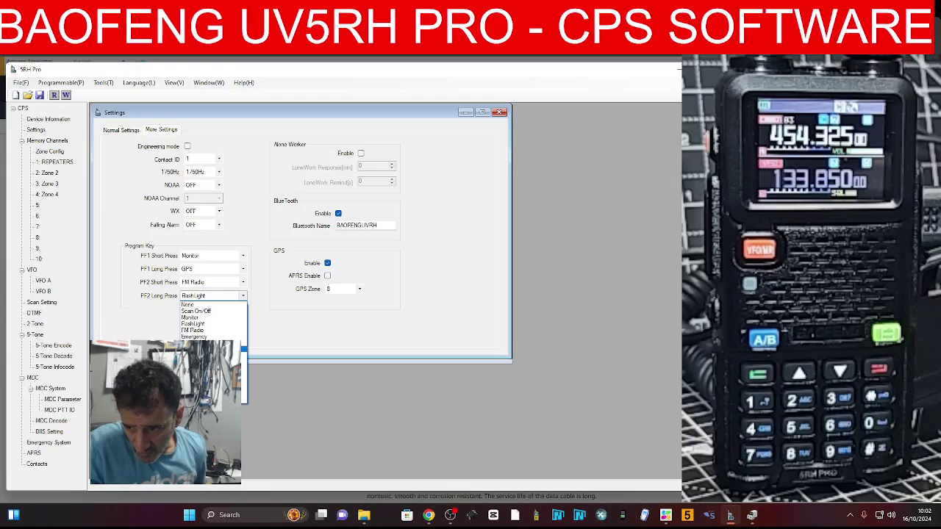
click(210, 349)
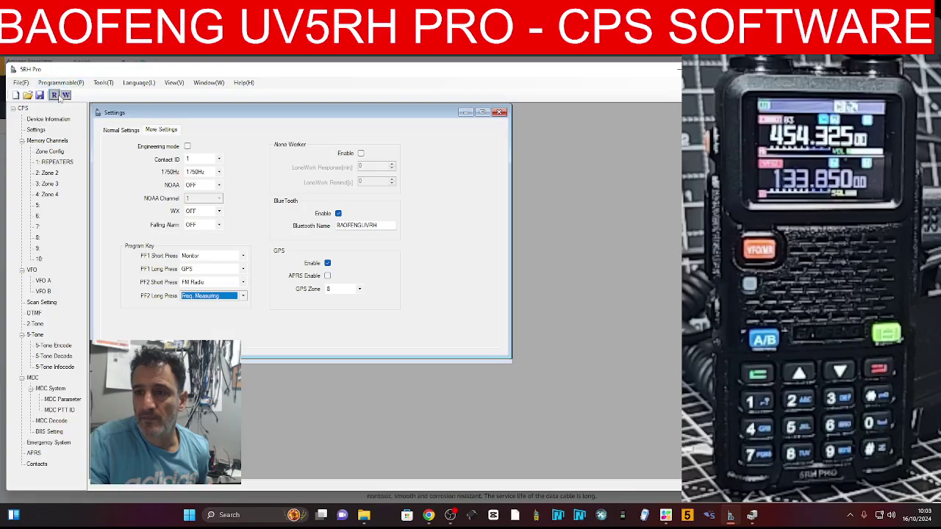
click(65, 96)
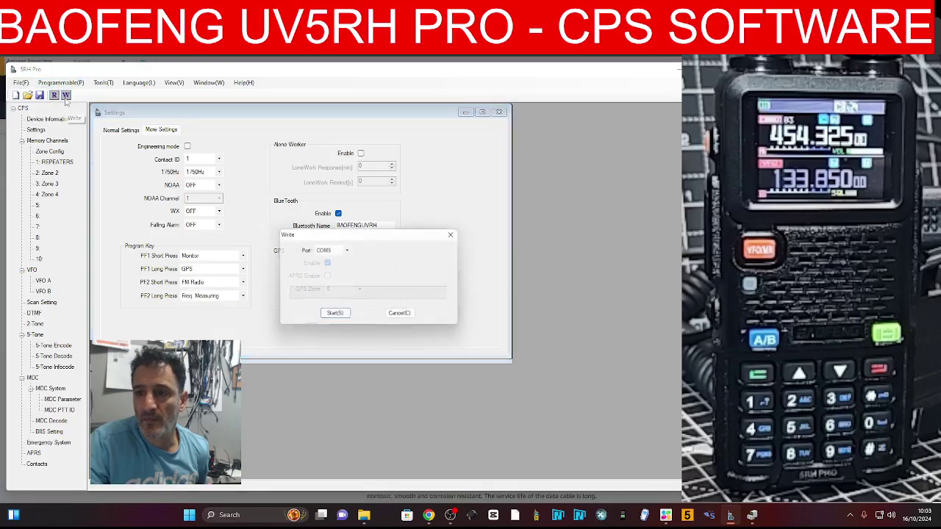
click(335, 315)
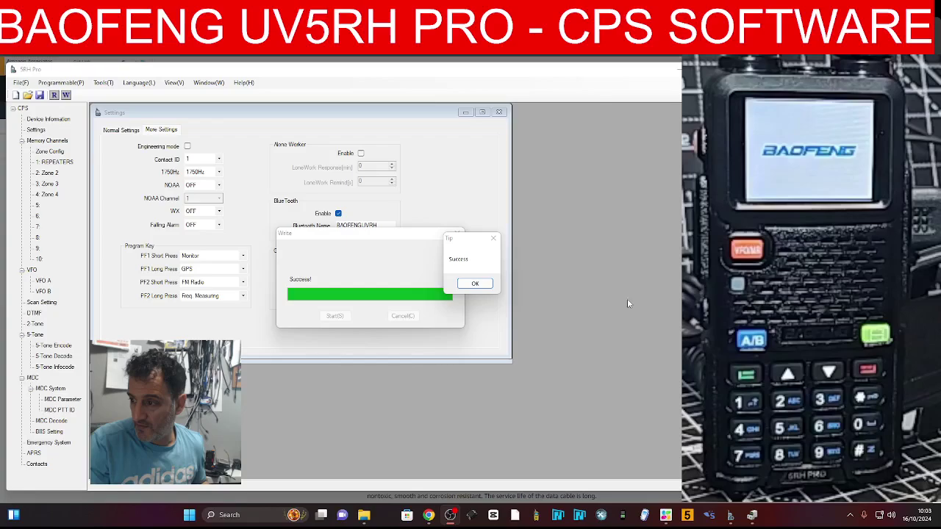
click(474, 284)
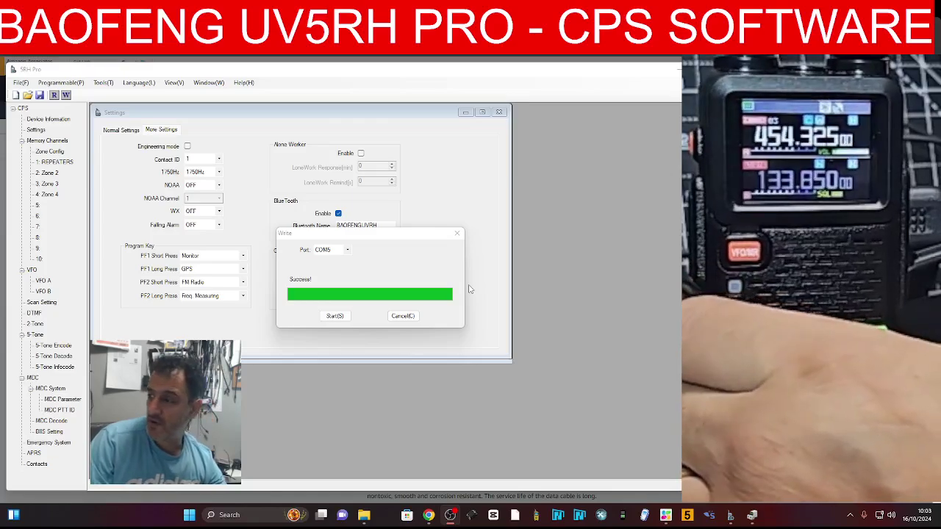
click(403, 316)
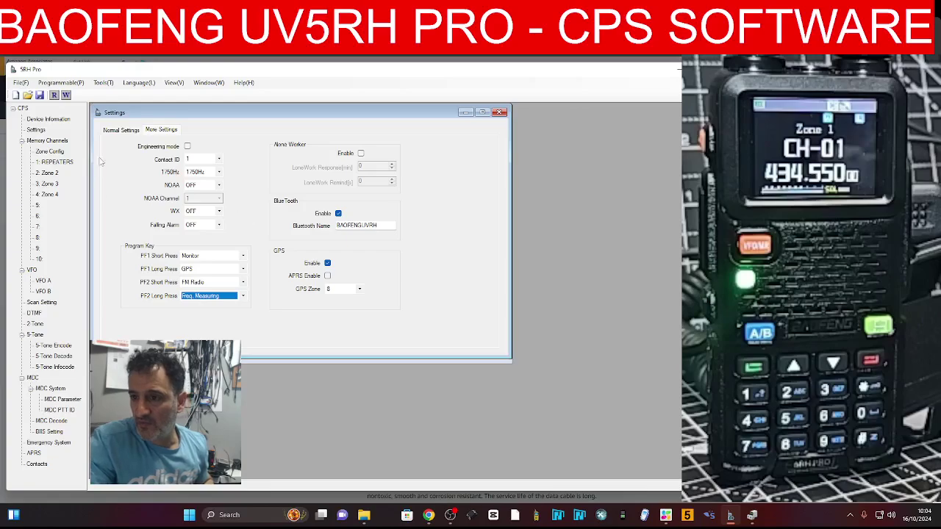
Set Band A Channel Display to Frequency+Name on the Normal Settings page
click(121, 130)
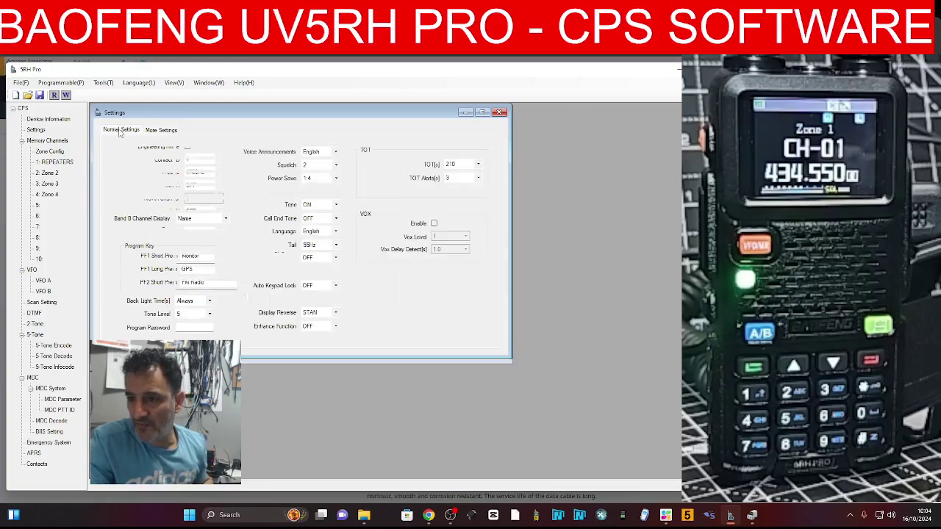
click(225, 206)
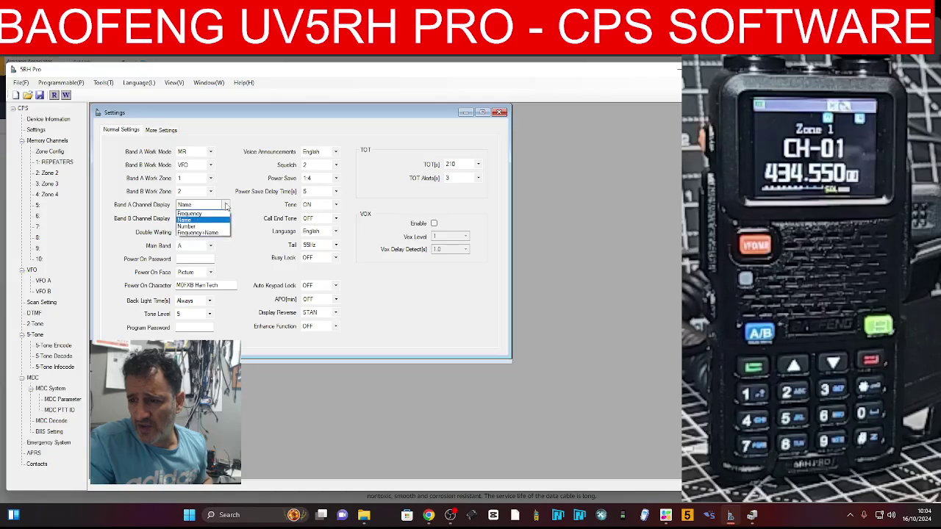
click(195, 228)
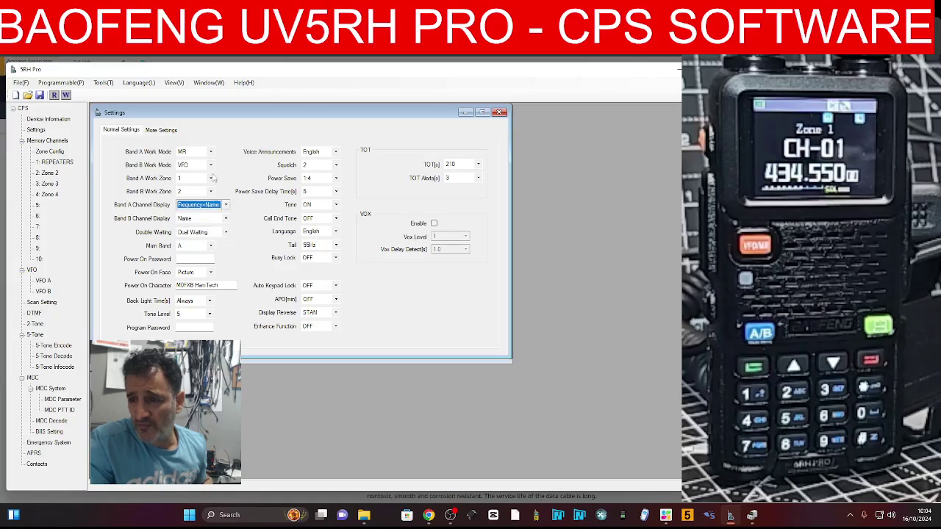
Write the updated settings to the radio and close the Write window
click(65, 96)
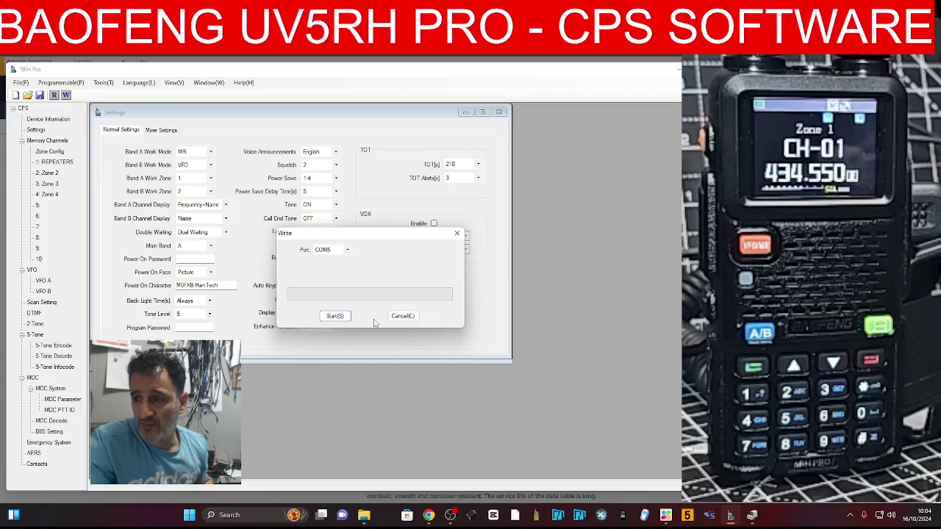
click(334, 313)
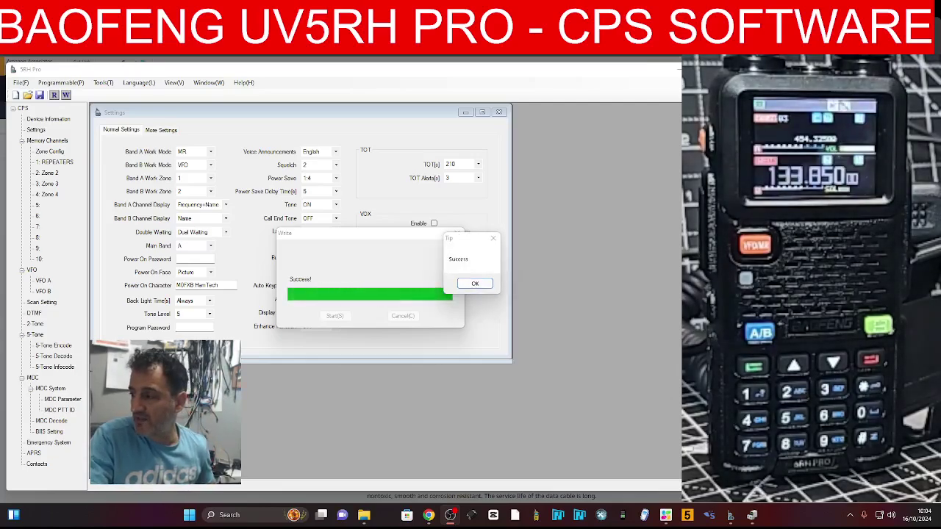
click(474, 283)
click(456, 234)
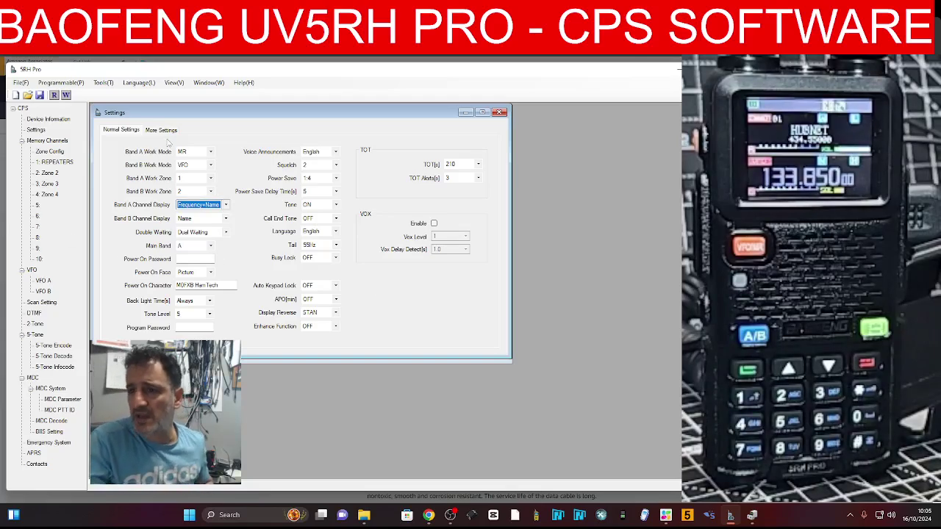
In REPEATERS, set channel 2's receive and transmit frequency to 144.800, keeping High power
click(55, 162)
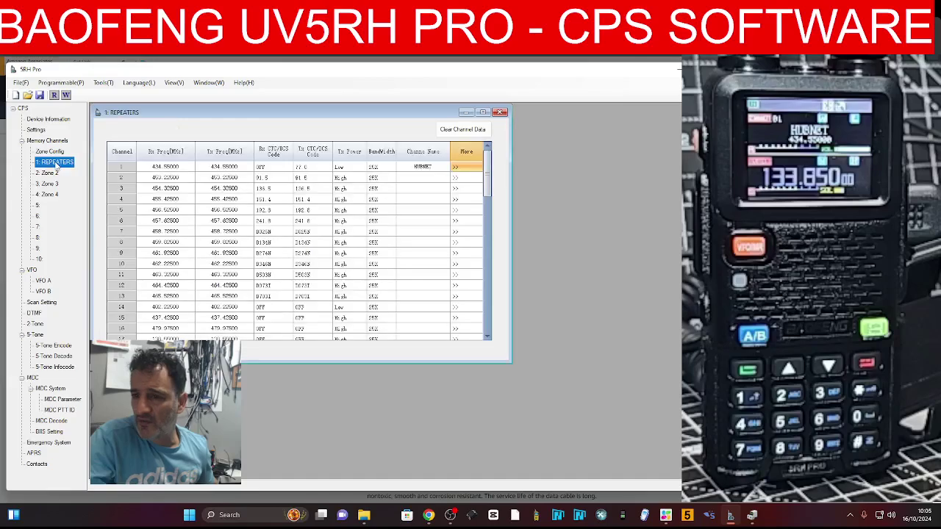
click(156, 177)
click(156, 177)
text(1)
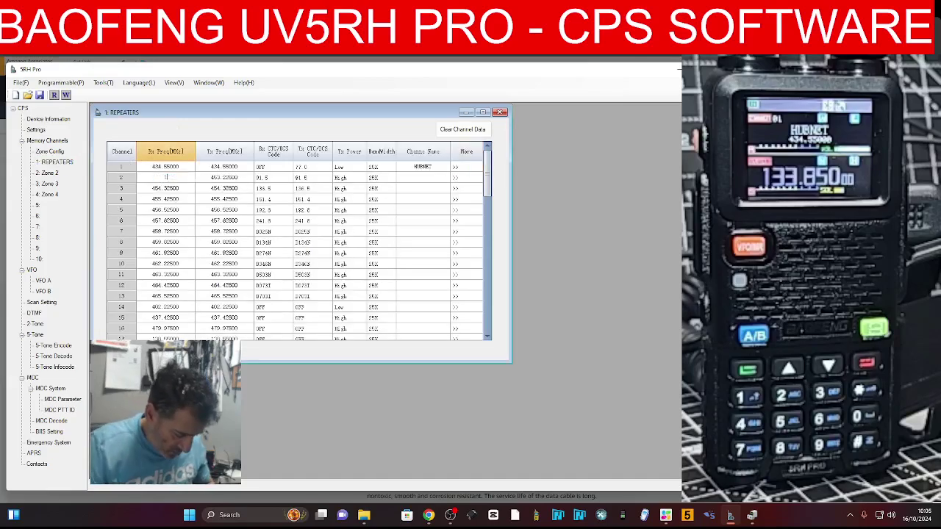
text(44.800)
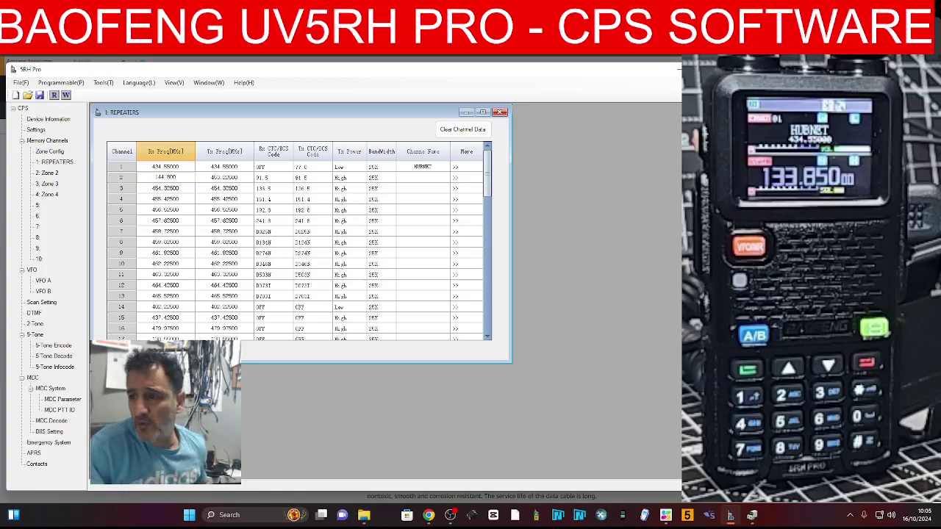
click(213, 177)
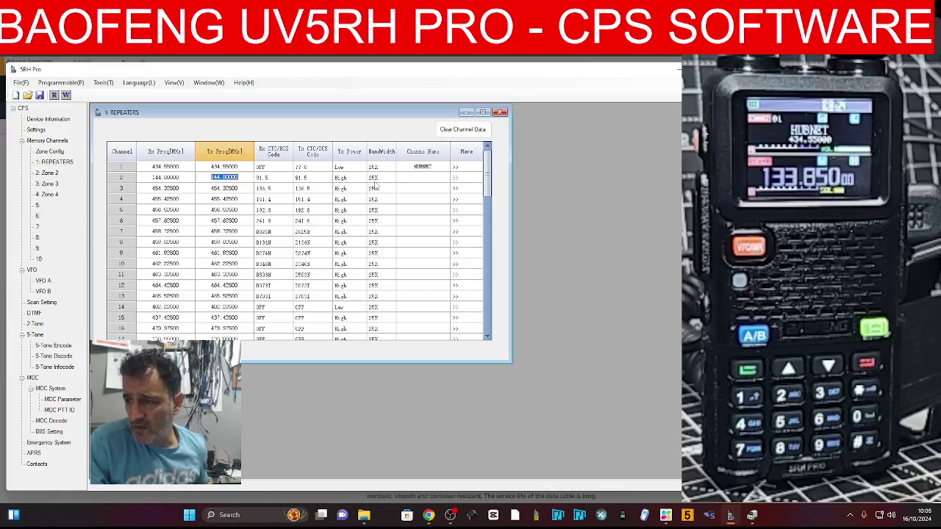
click(349, 178)
click(361, 179)
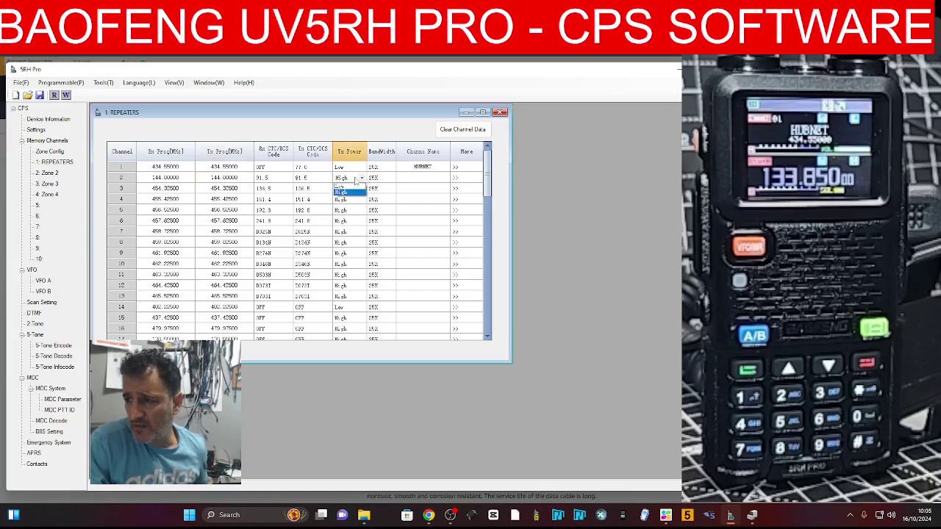
click(356, 180)
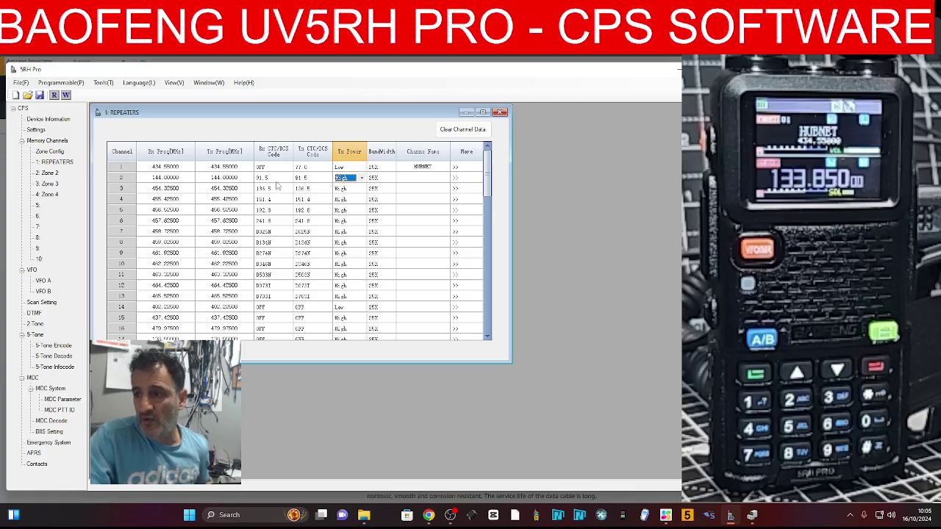
Turn off channel 2's receive and transmit CTCSS tones, name it APRS, and open channel 1's details
click(286, 178)
click(288, 178)
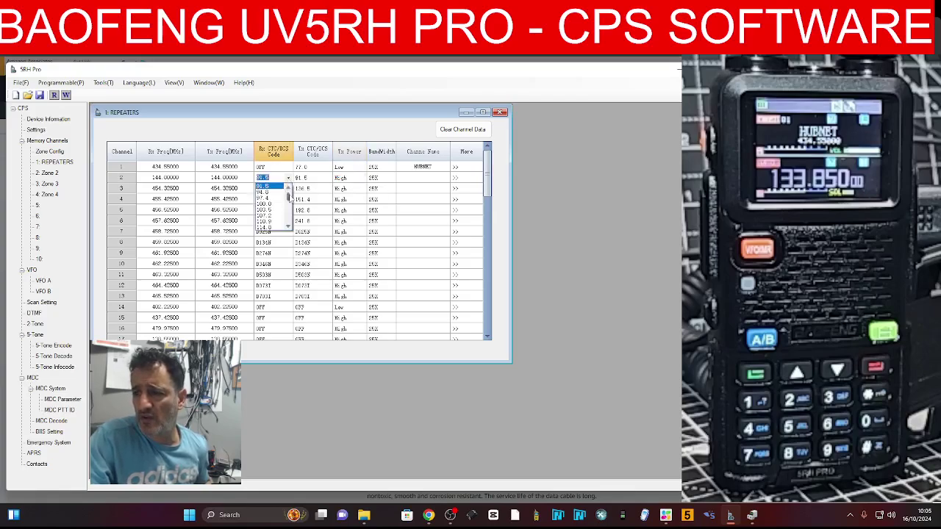
click(274, 187)
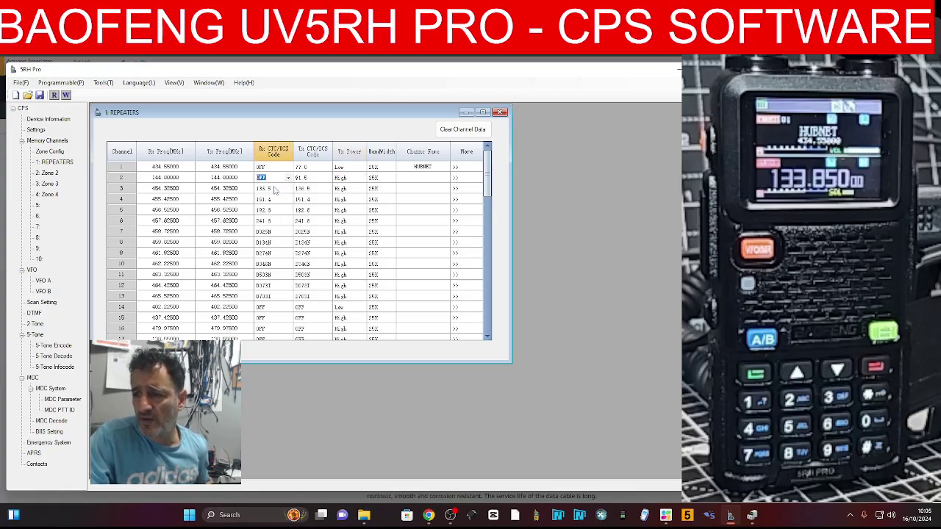
click(326, 178)
click(327, 179)
click(313, 186)
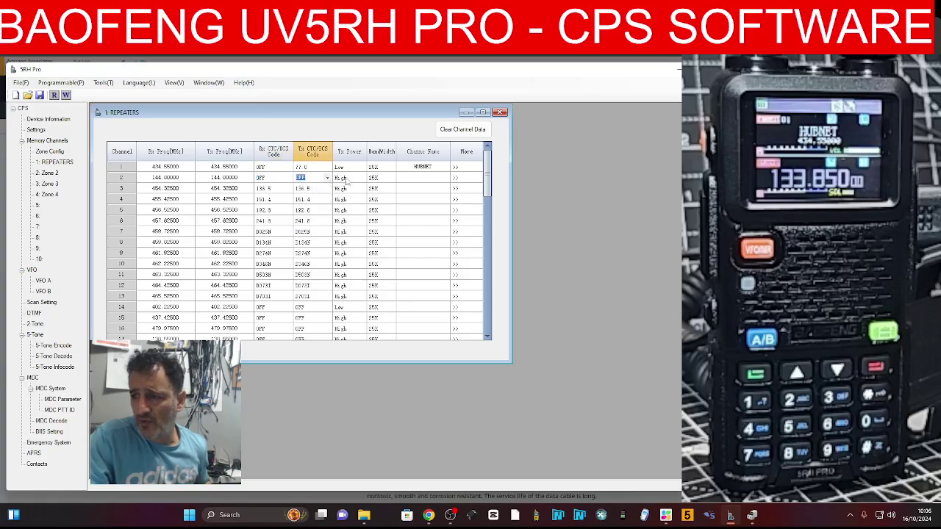
click(417, 179)
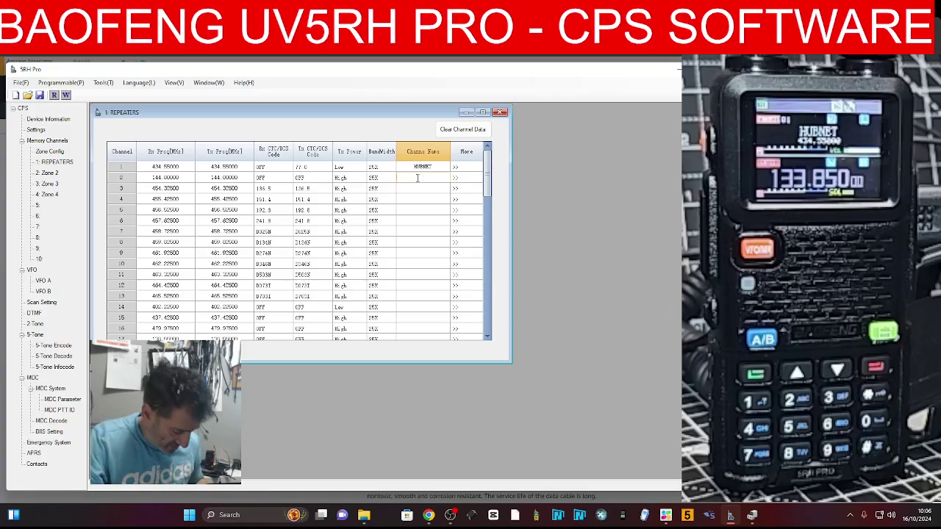
text(APRS)
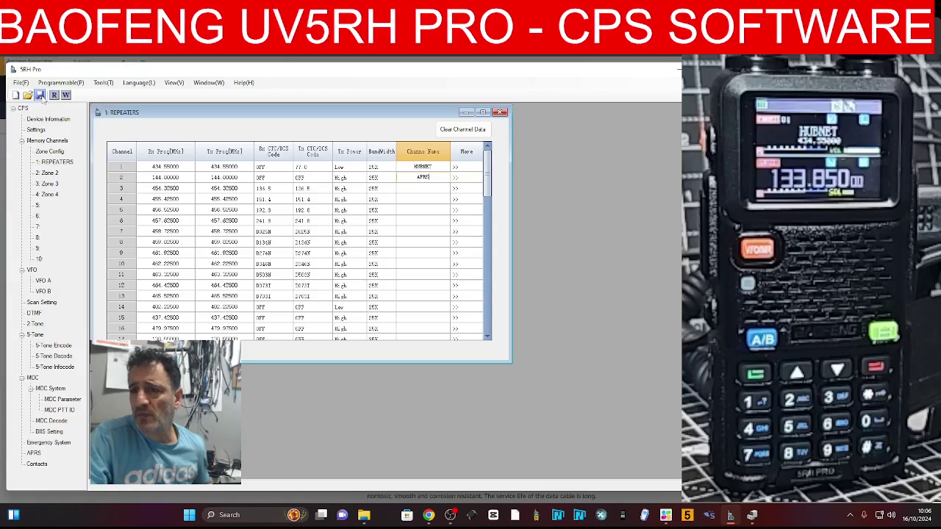
click(457, 168)
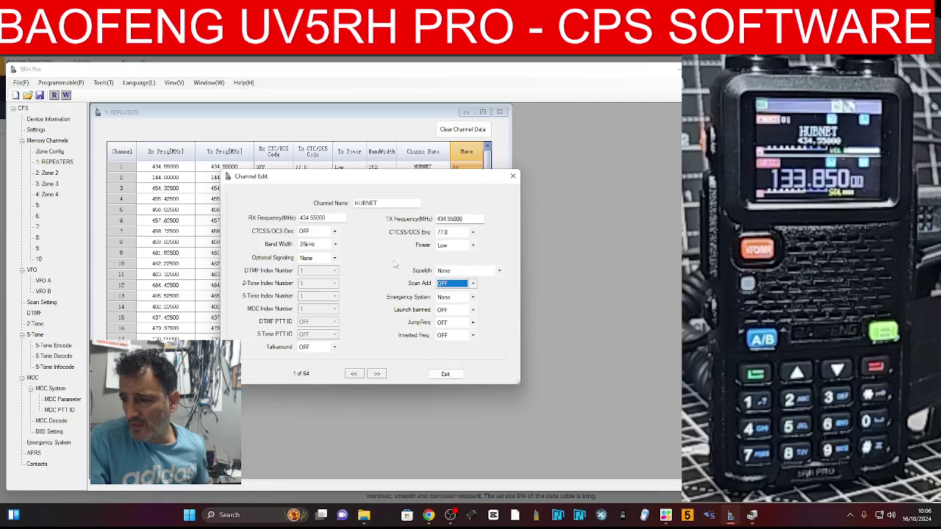
Close channel 1's Channel Edit window and return to the radio's Normal Settings
drag(464, 177, 348, 164)
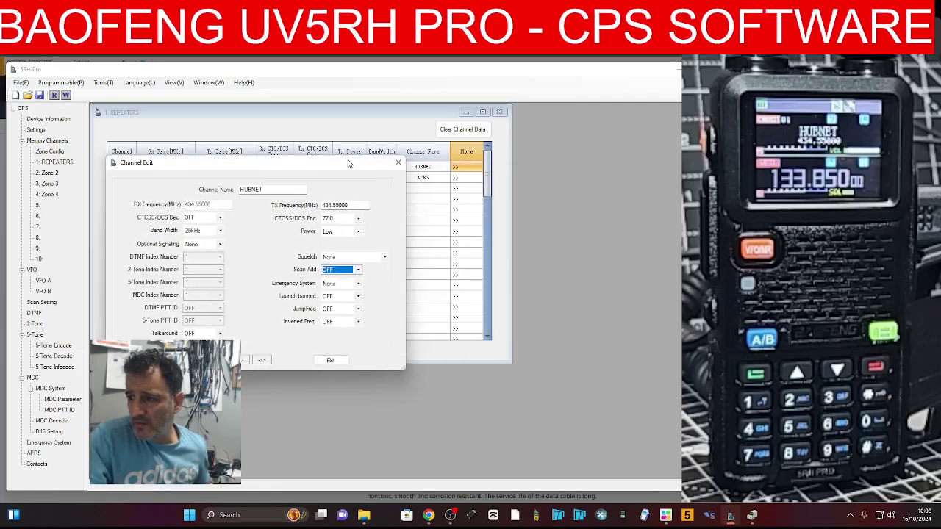
click(398, 162)
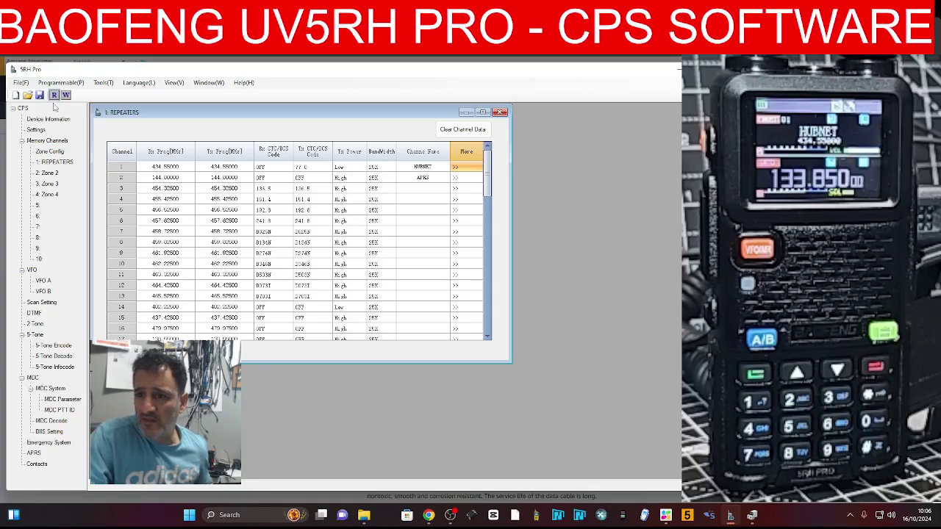
click(42, 130)
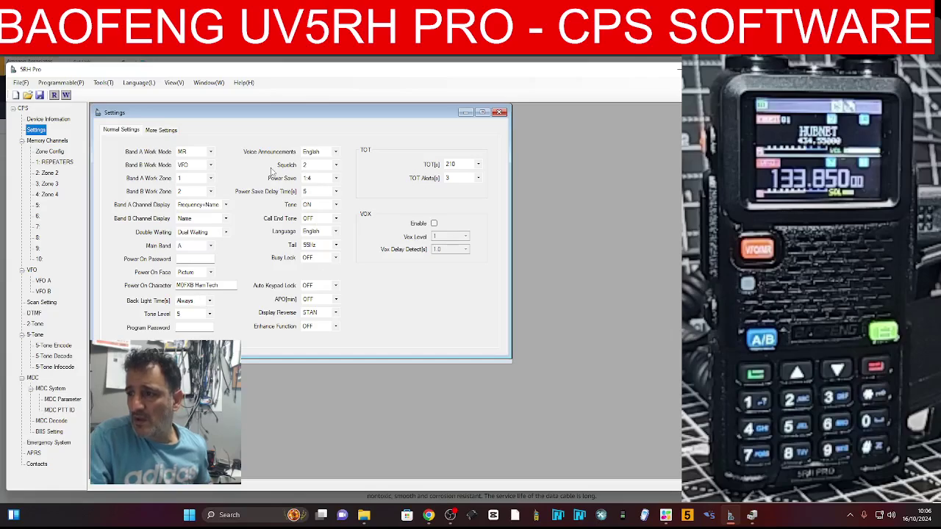
Enable APRS on the More Settings page and write the configuration to the radio
click(160, 131)
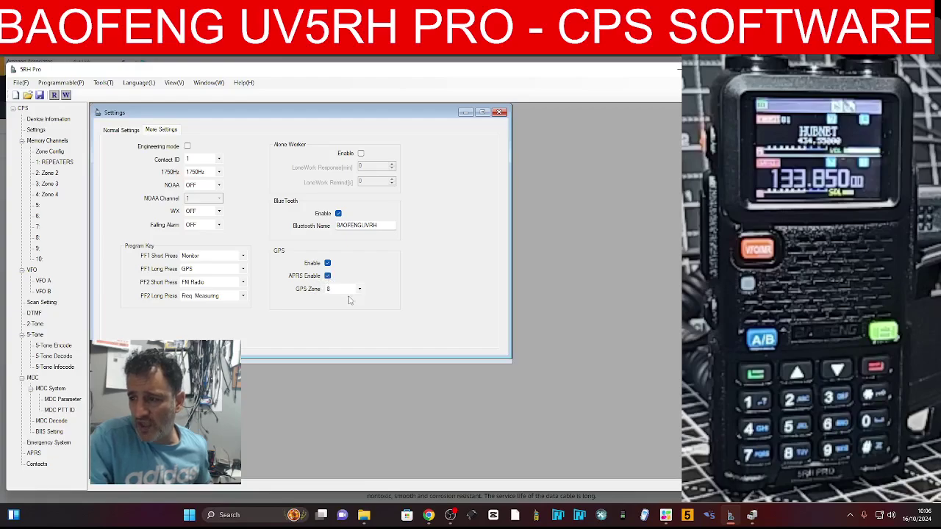
click(65, 95)
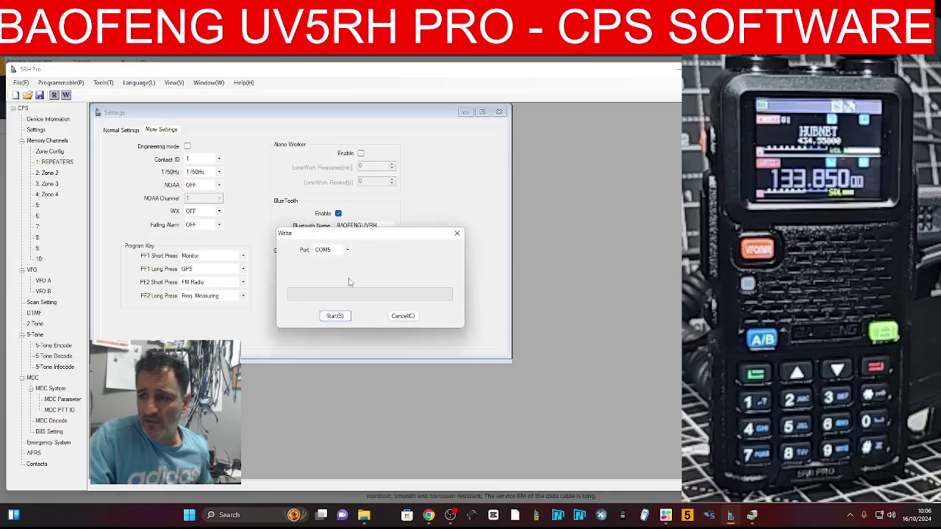
click(334, 316)
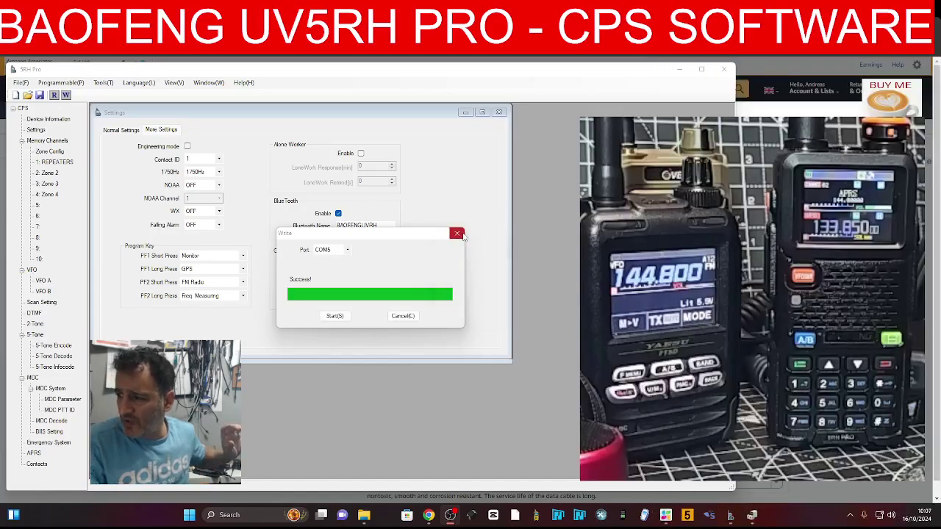
key(Return)
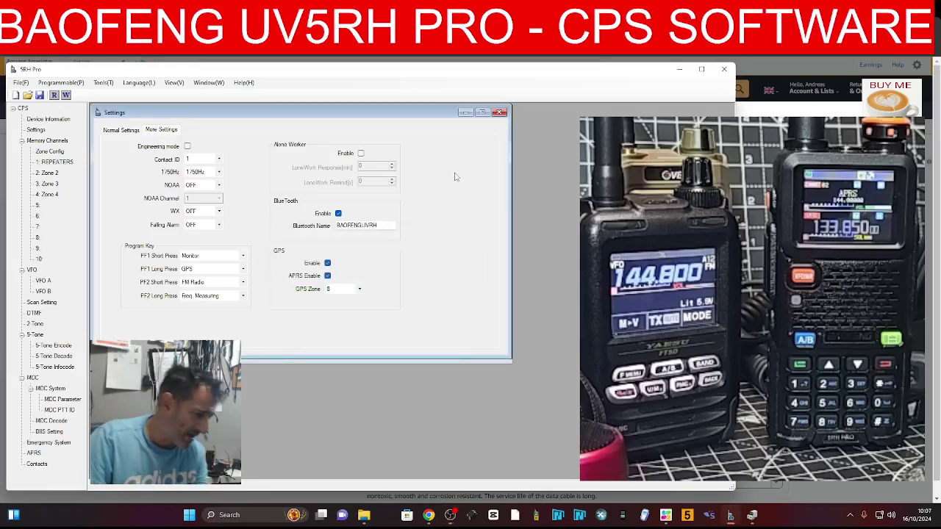
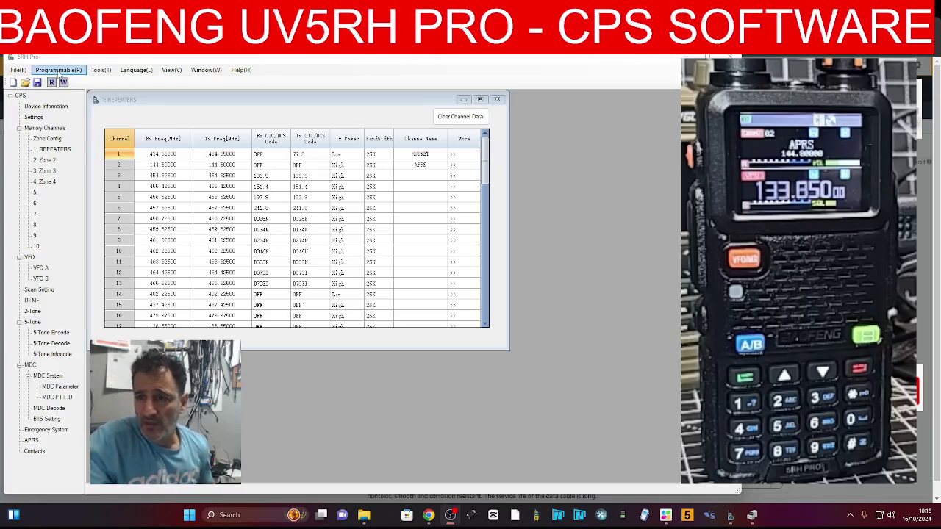
Open the radio's More Settings page with the programmable key assignments
click(37, 117)
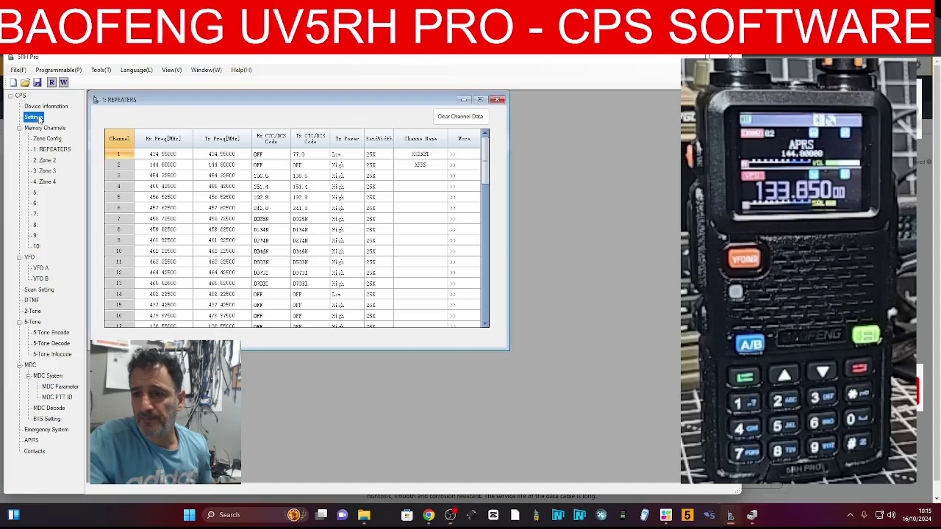
click(152, 117)
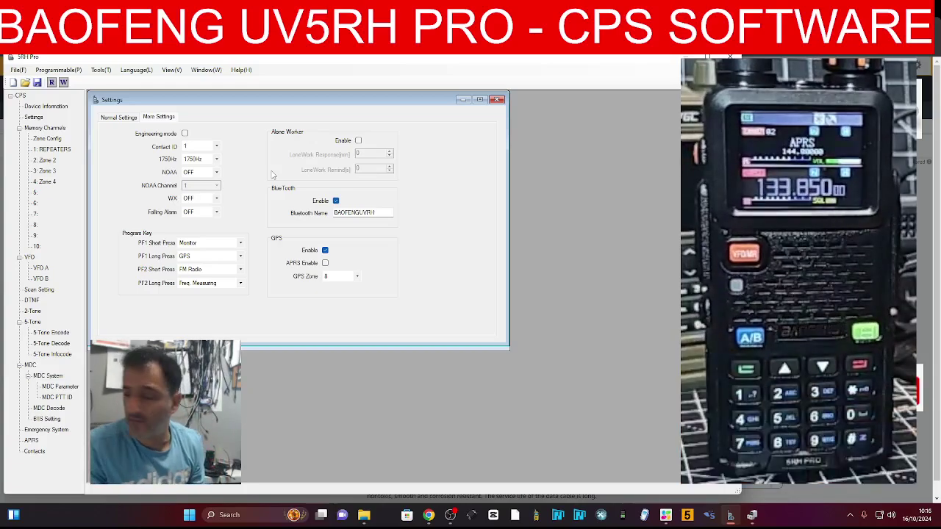
Assign Zone Change to the PF2 long press and save the file as RH2 in Downloads
click(240, 284)
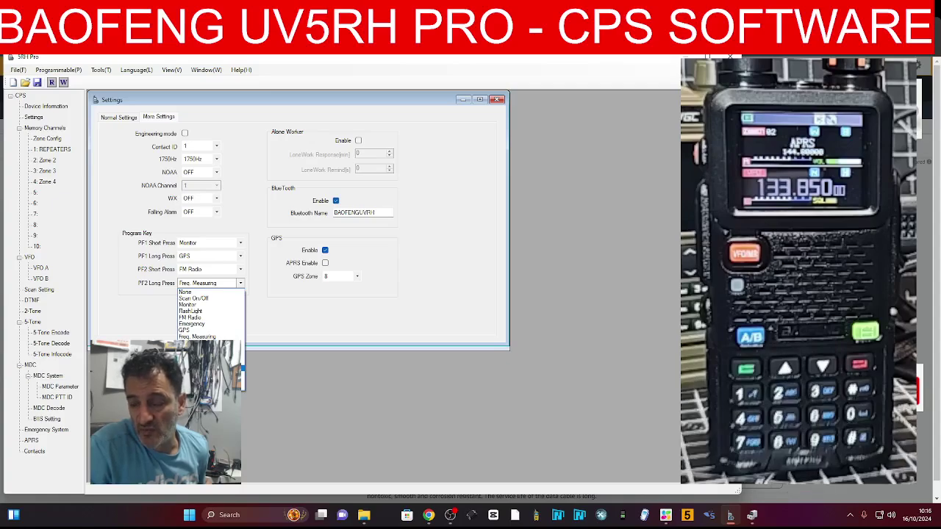
click(195, 343)
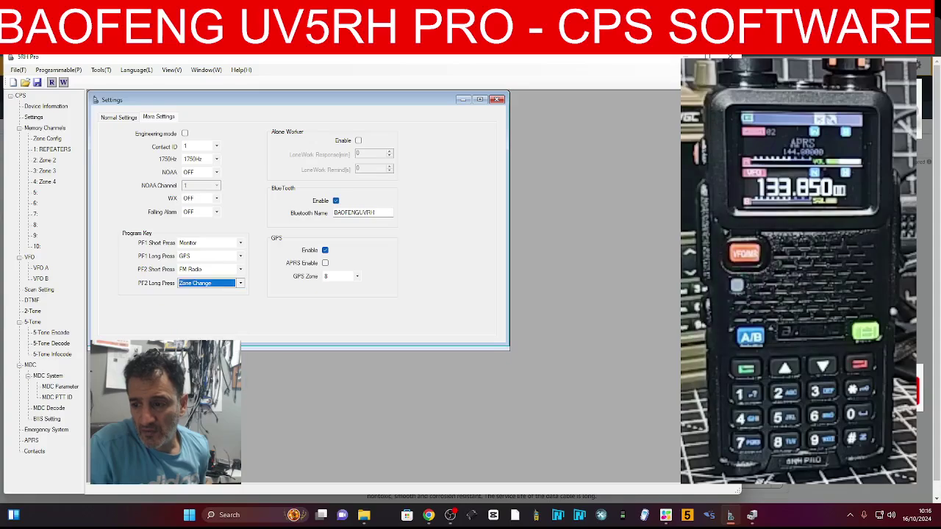
click(37, 83)
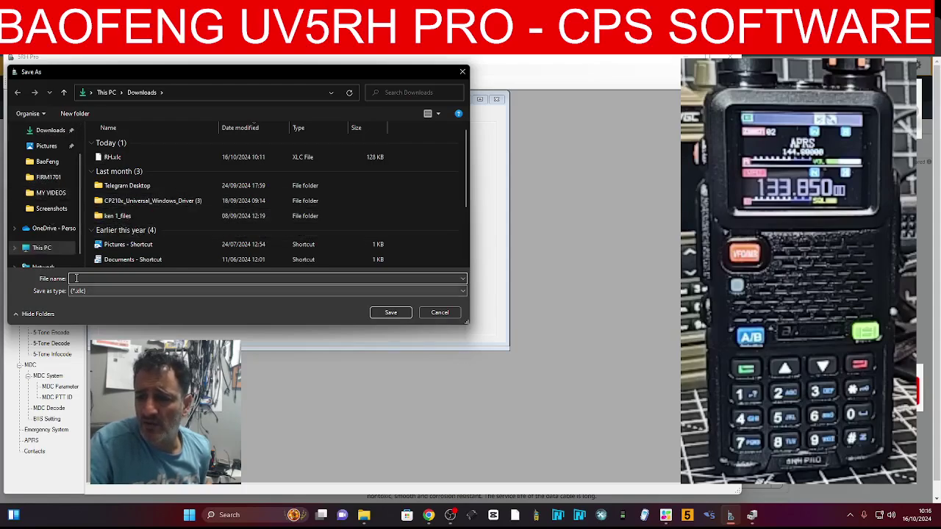
scroll(78, 197, up, 2)
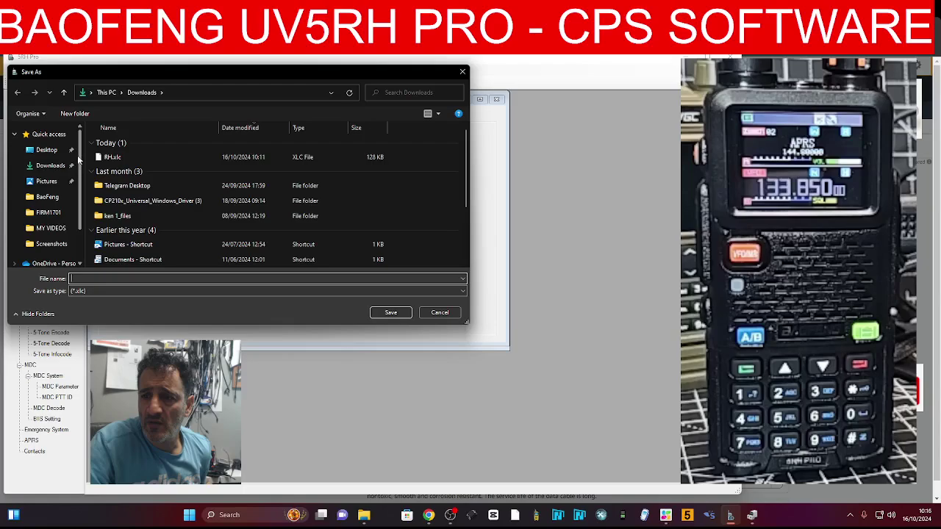
click(41, 166)
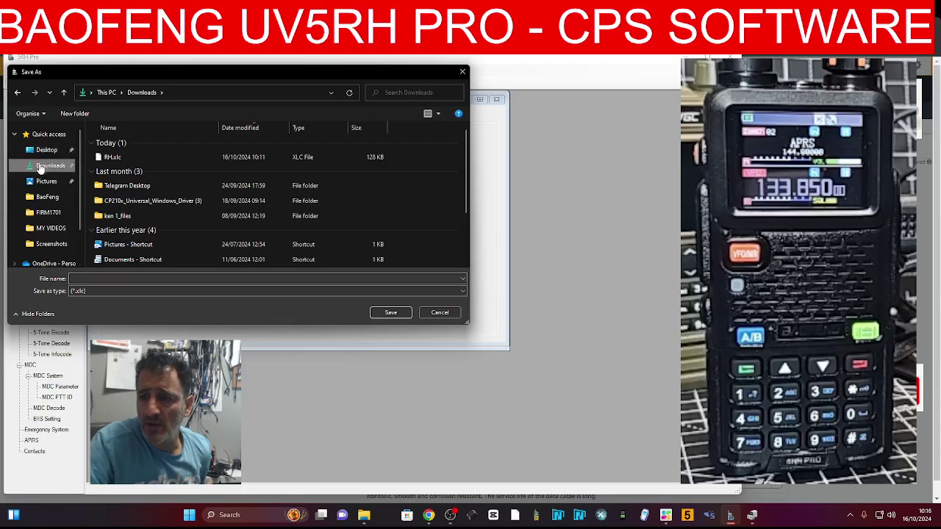
click(109, 277)
text(RH2)
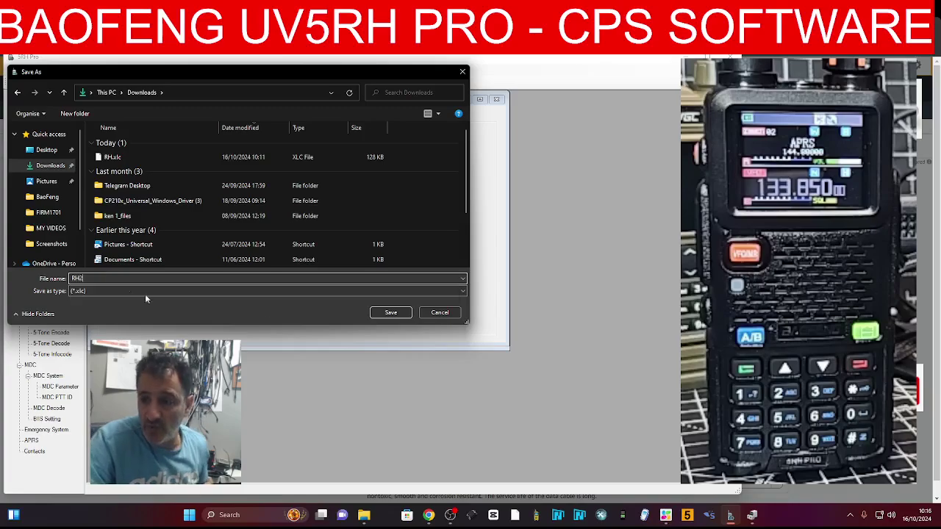
click(391, 312)
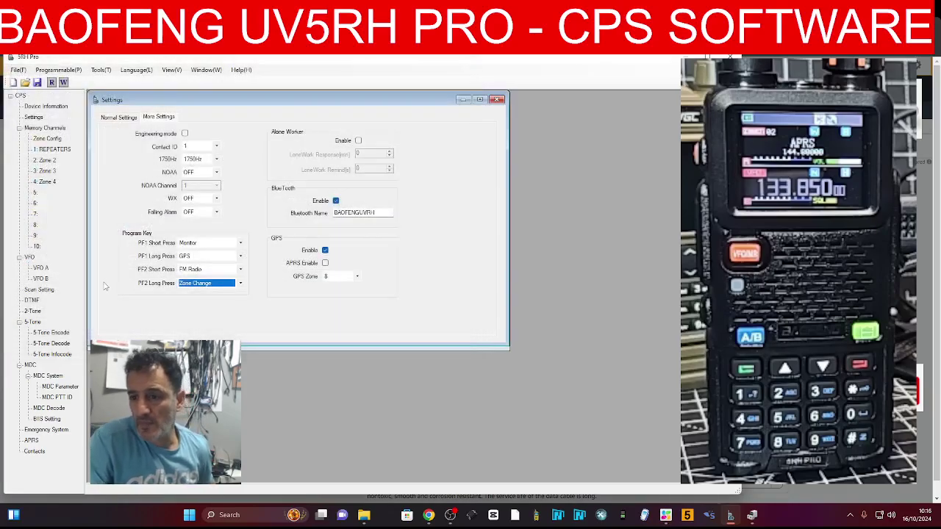
Store *34522 in row 1 of the DTMF Encode List, then go to the 2-Tone page
click(44, 291)
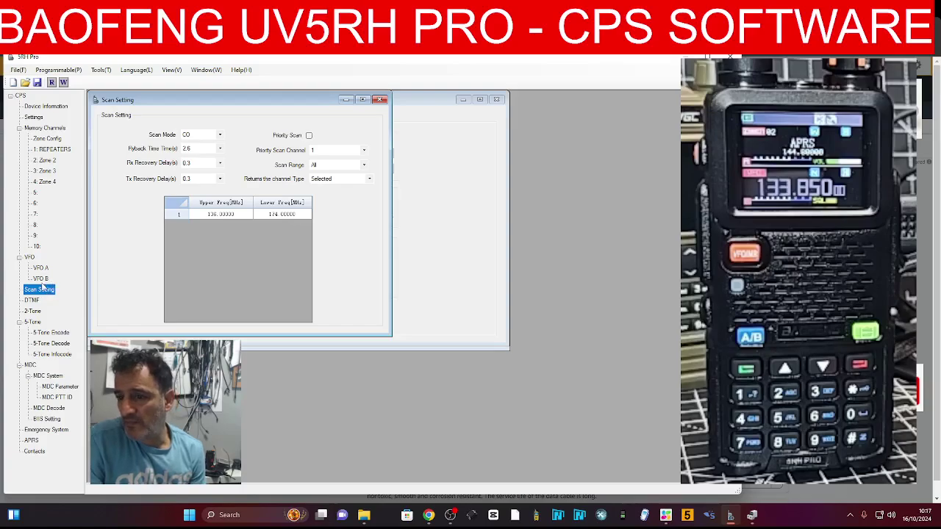
click(37, 298)
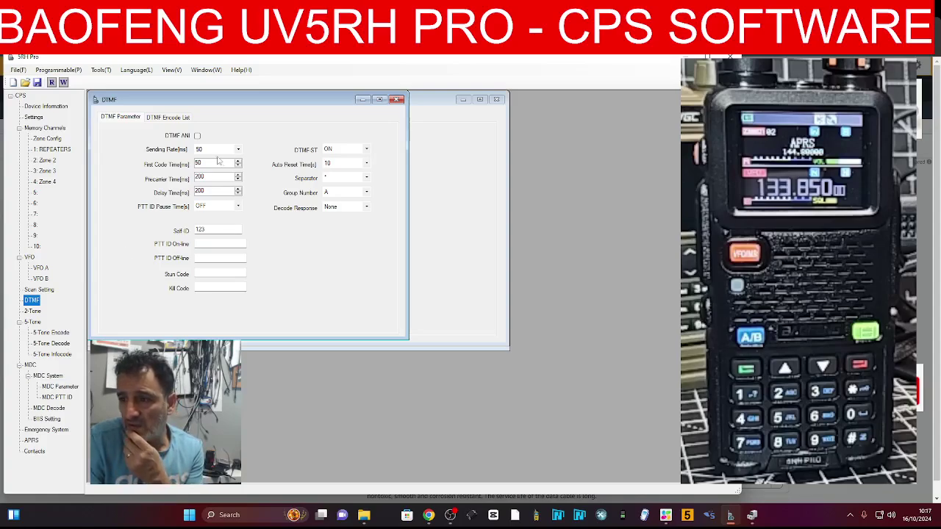
click(175, 118)
click(187, 151)
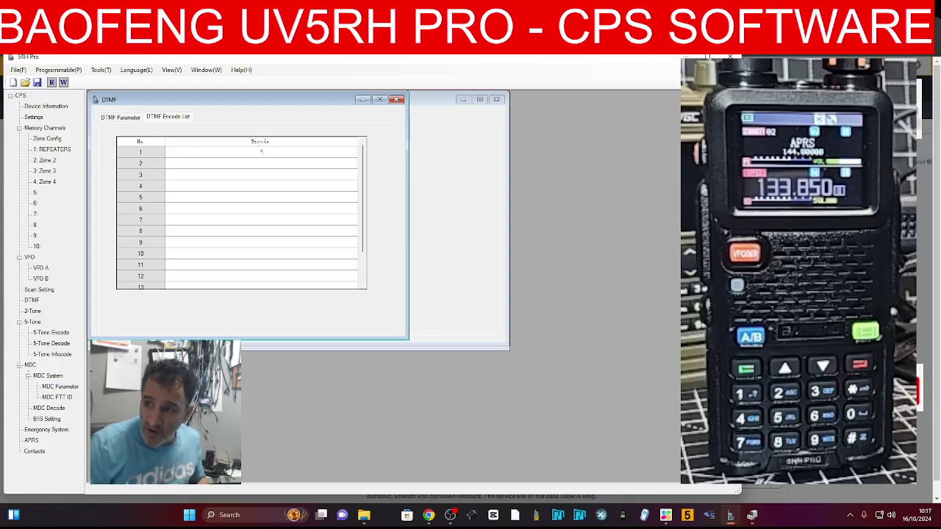
text(*34522)
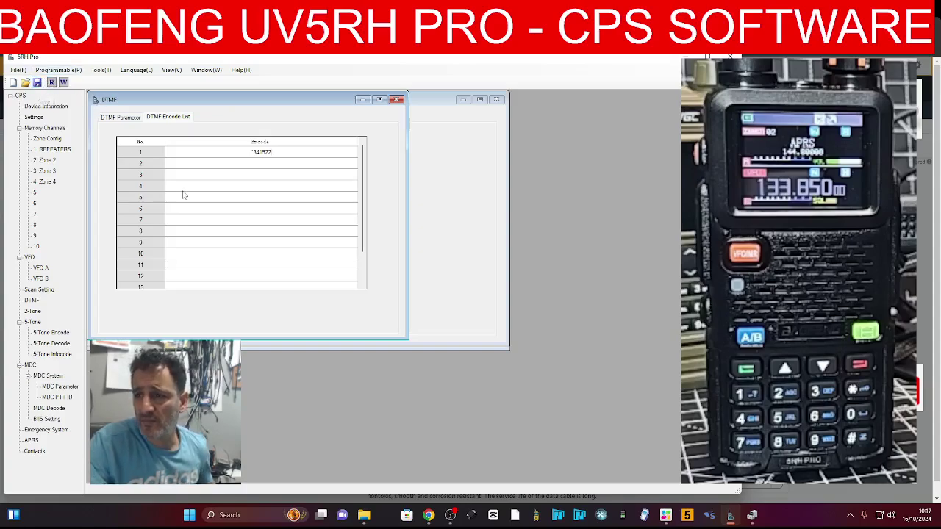
click(120, 118)
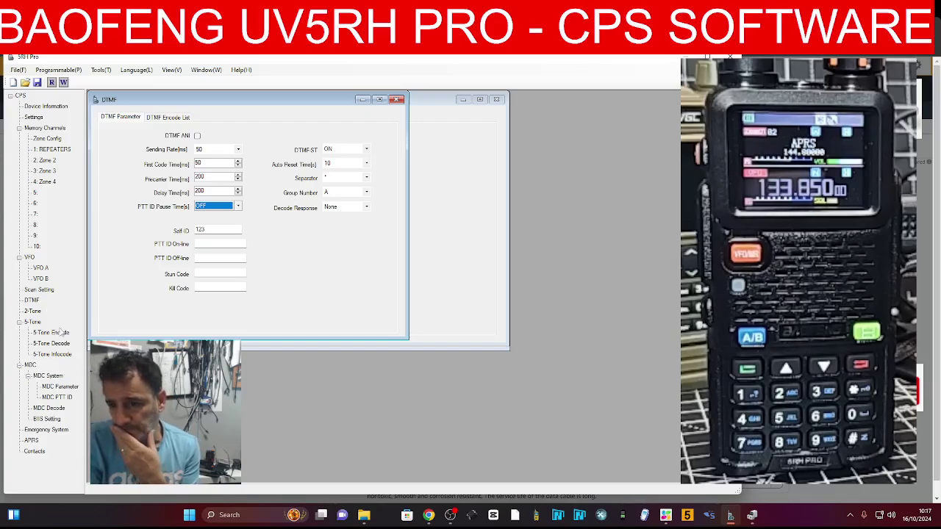
click(32, 312)
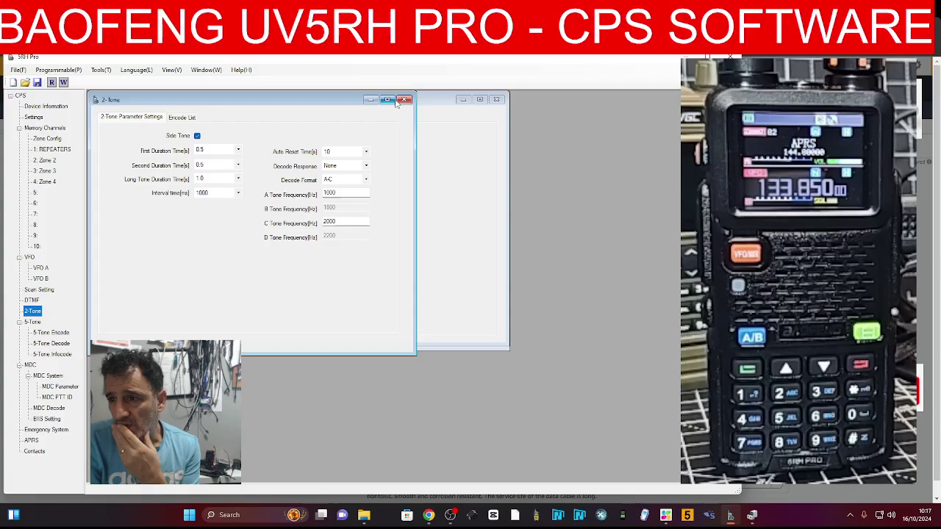
Look through the 2-Tone encode list and the 5-Tone encode, decode and InfoCode pages
click(181, 118)
click(141, 119)
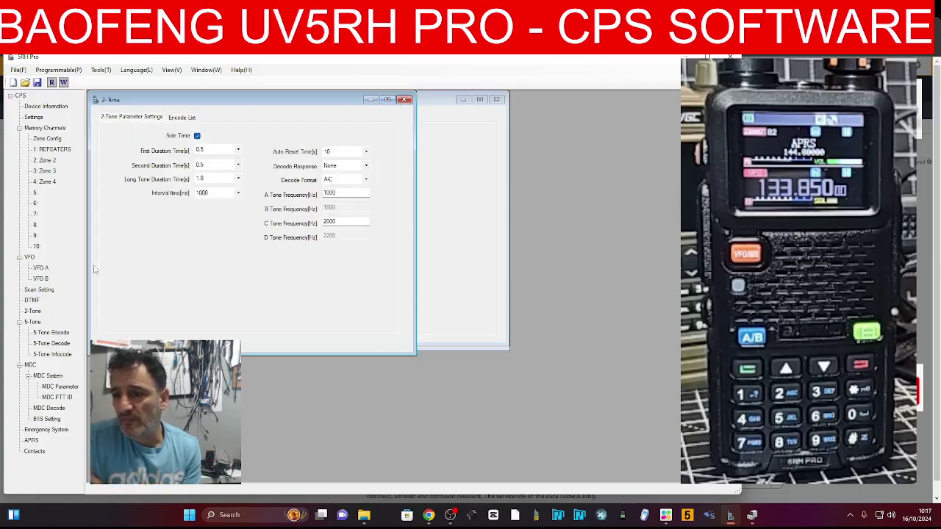
click(59, 344)
click(59, 334)
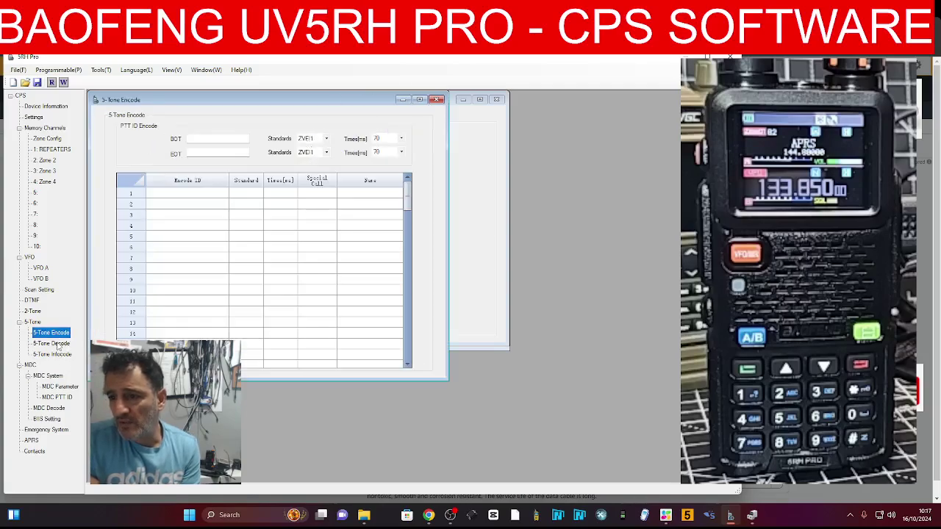
click(59, 345)
click(58, 334)
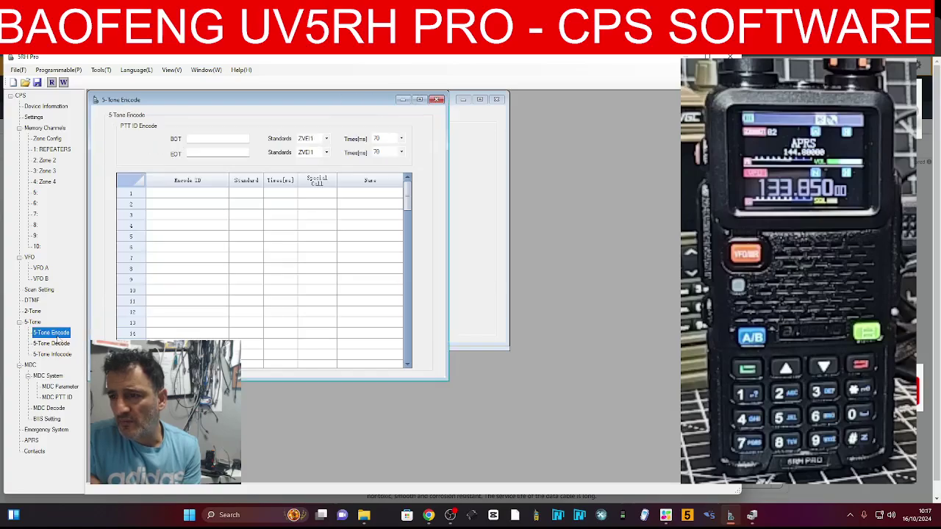
click(59, 344)
click(60, 355)
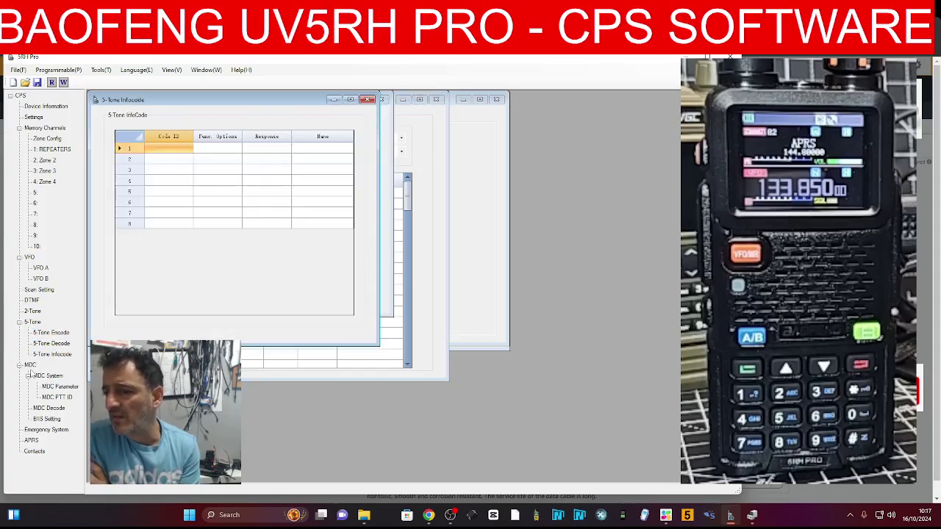
Look through the MDC, BIIS and Emergency System pages, then bring up APRS settings
click(59, 377)
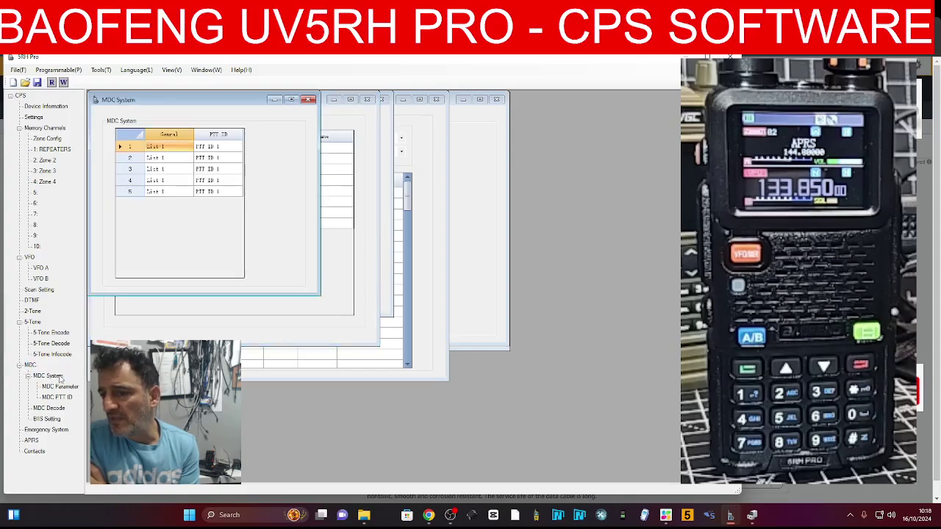
click(60, 387)
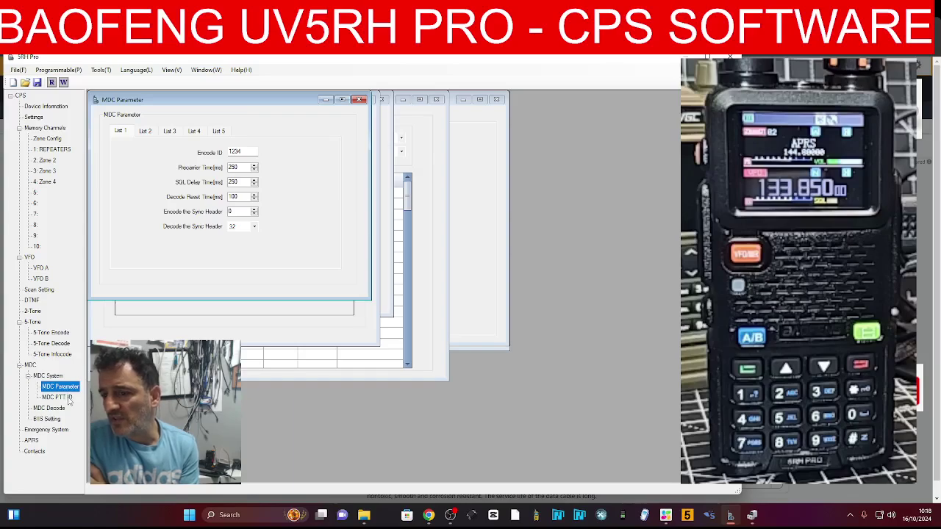
click(59, 397)
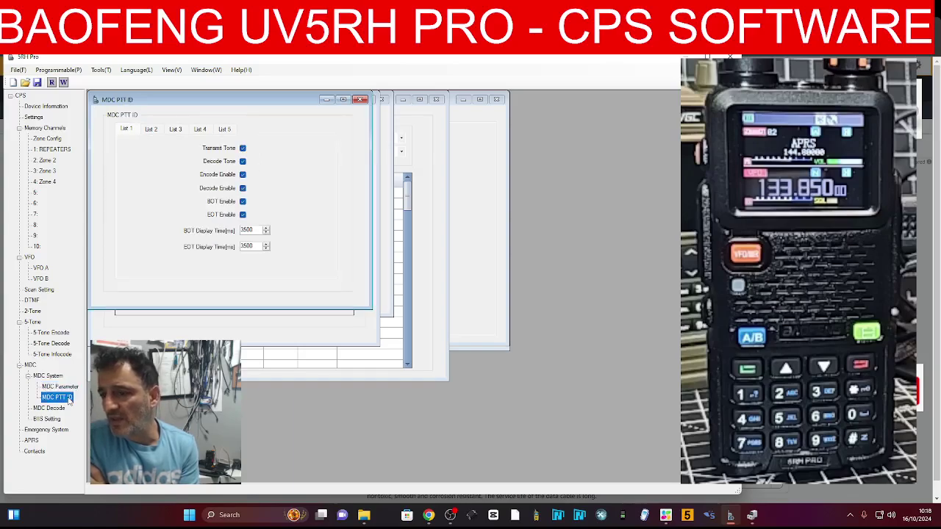
click(58, 409)
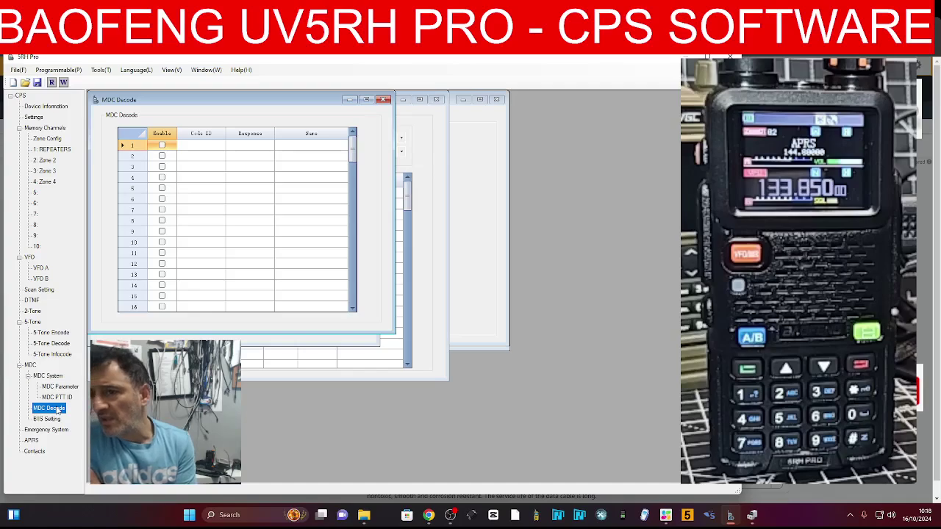
click(56, 420)
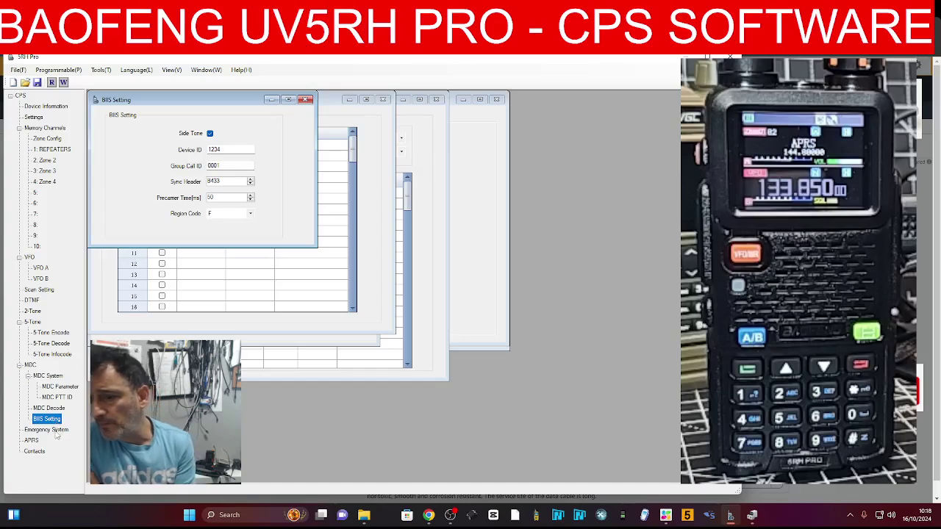
click(55, 431)
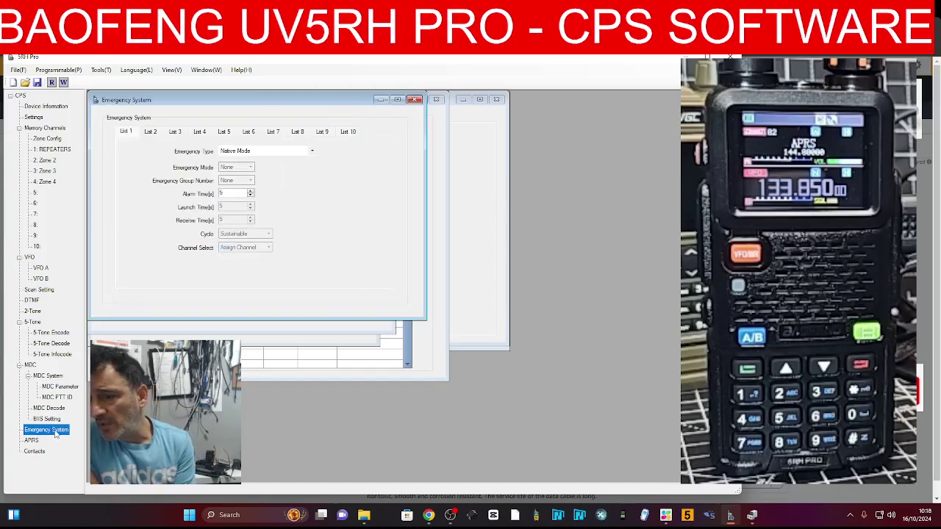
click(414, 99)
click(33, 440)
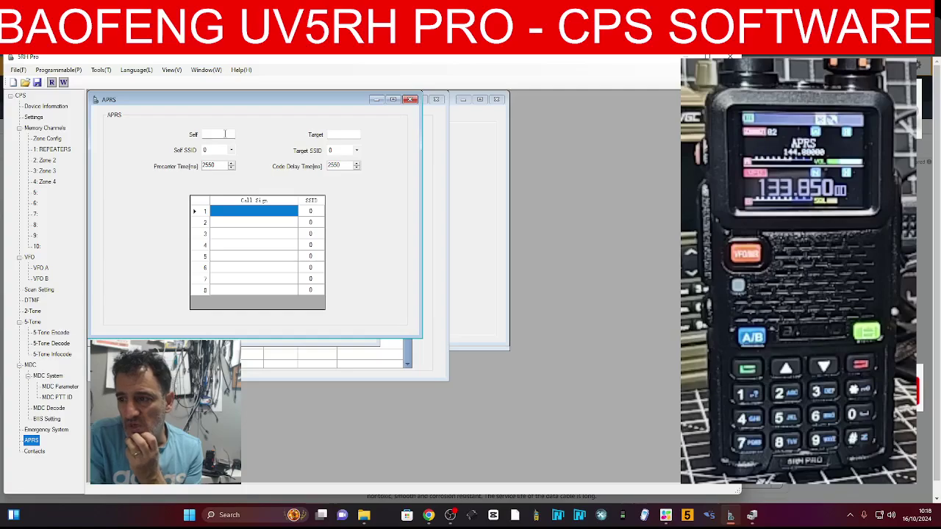
Enter the operator's call sign in APRS list row 1, correcting its last letter
click(255, 213)
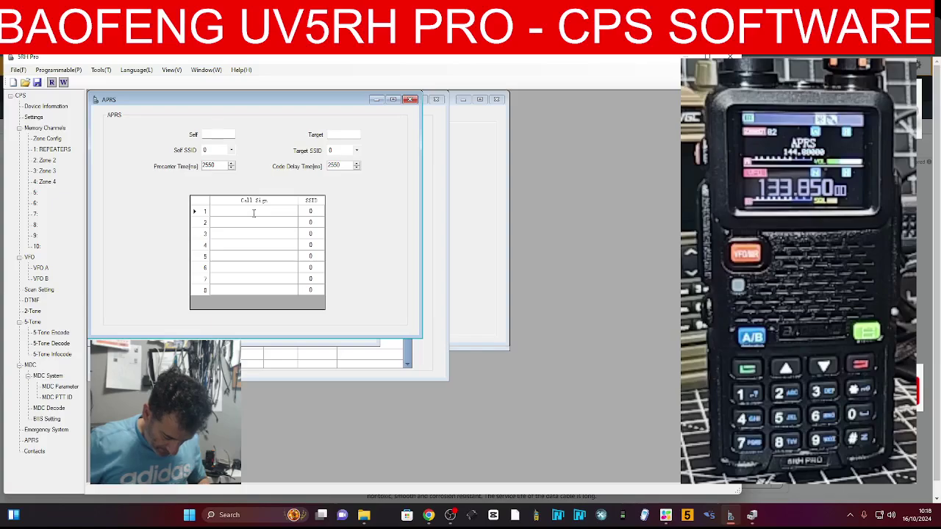
text(M0FXVD)
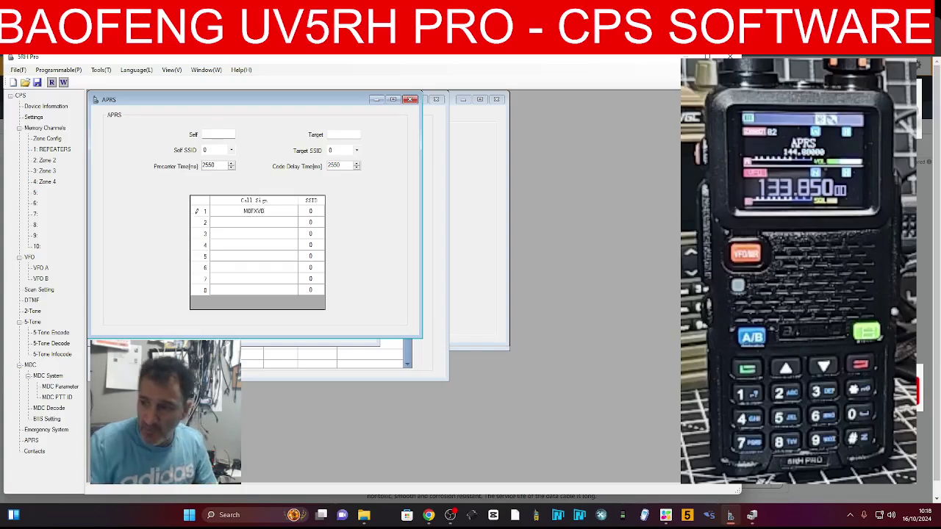
key(BackSpace)
key(BackSpace)
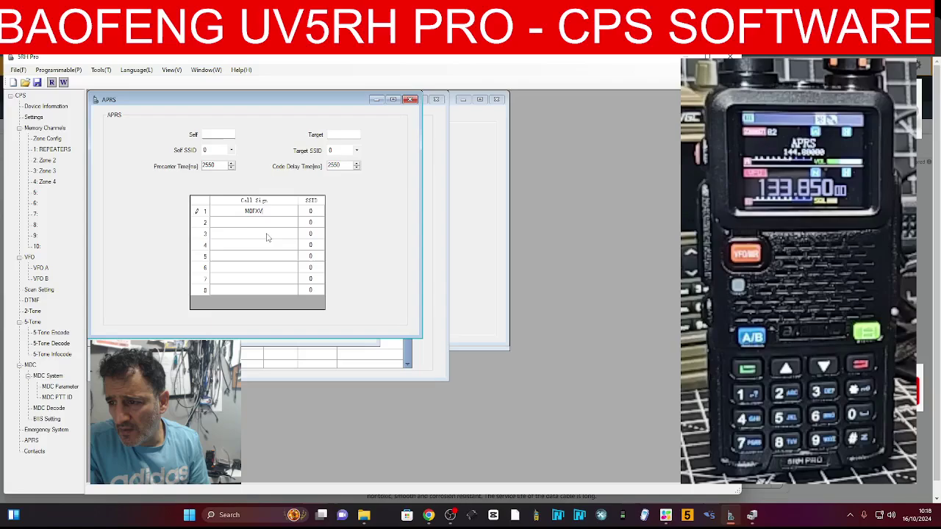
text(B)
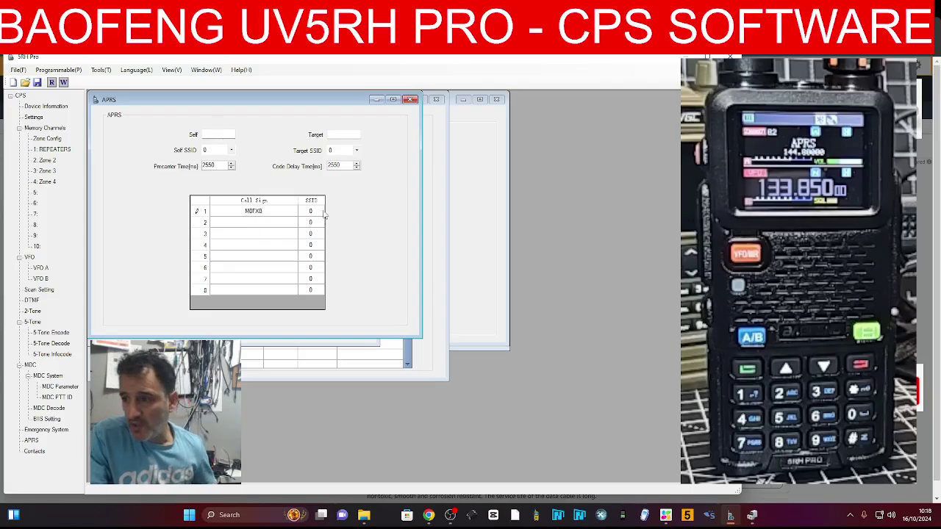
Set Target SSID to 9, list entry 1's SSID to -9, and Self SSID to -9
click(356, 150)
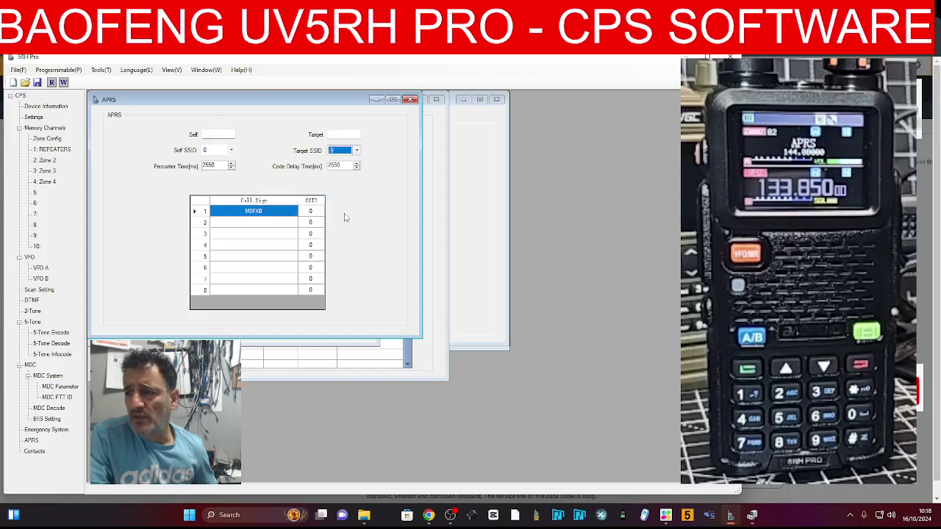
click(345, 216)
click(310, 211)
click(319, 212)
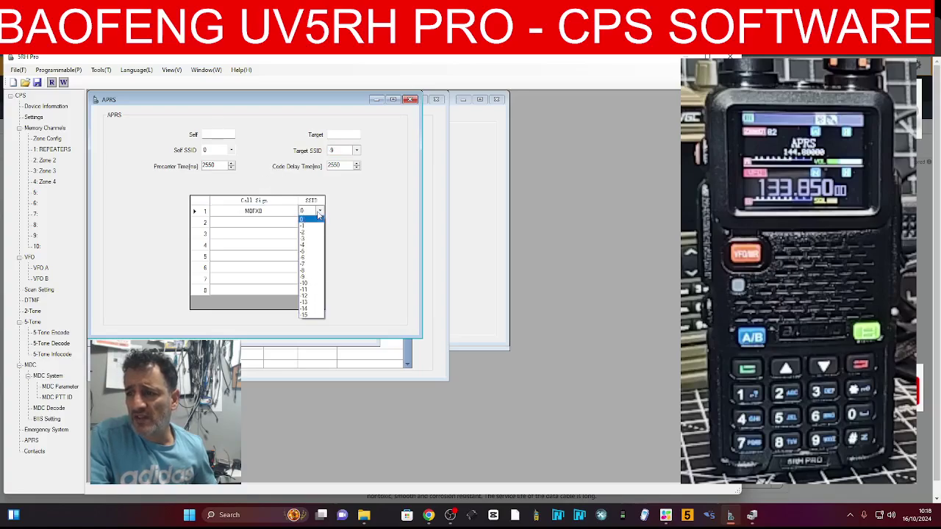
click(311, 276)
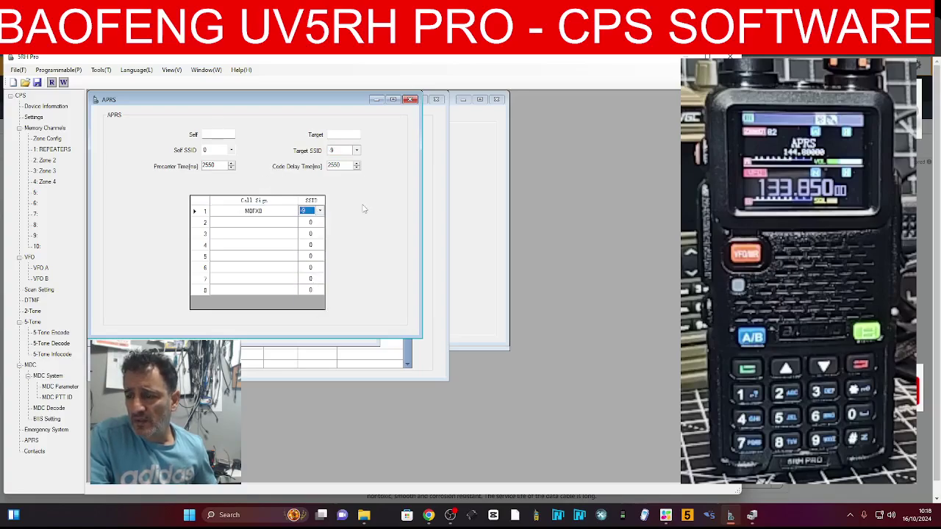
click(232, 150)
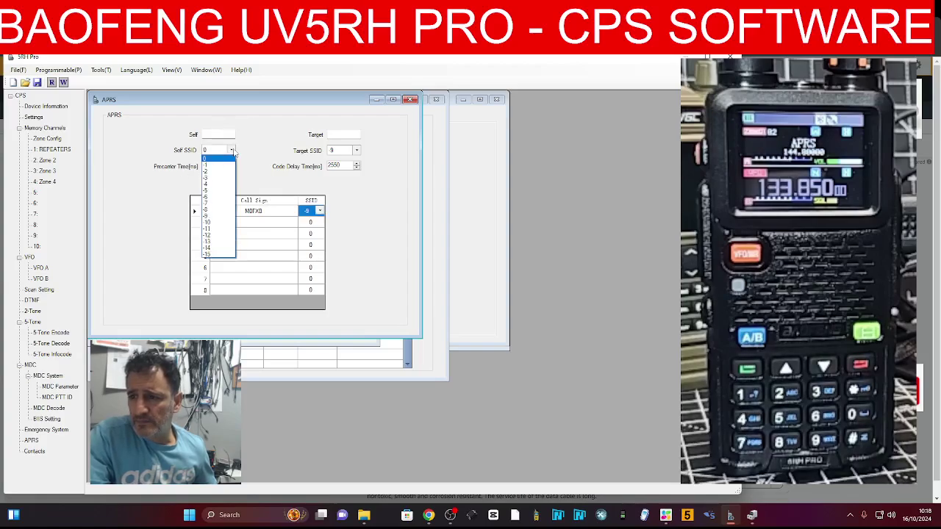
click(218, 216)
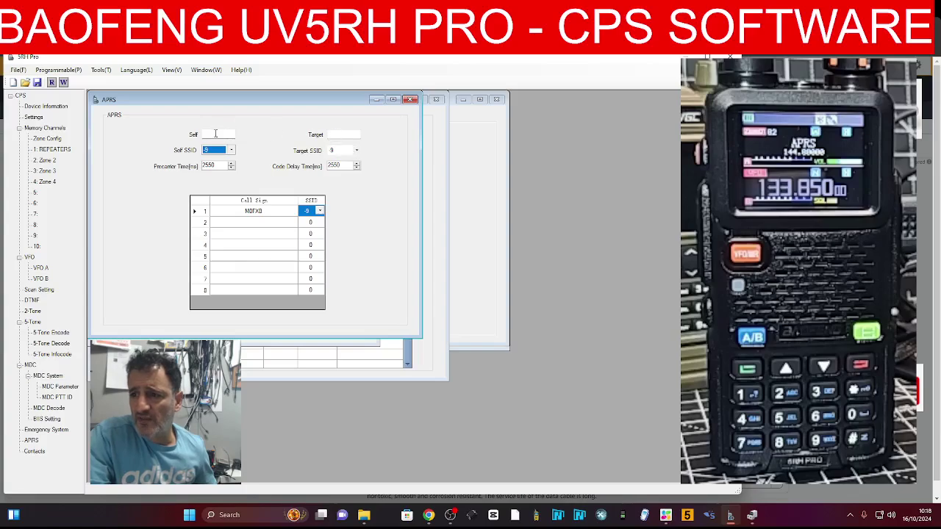
Fill in the Self call sign and type the Target call sign
click(215, 134)
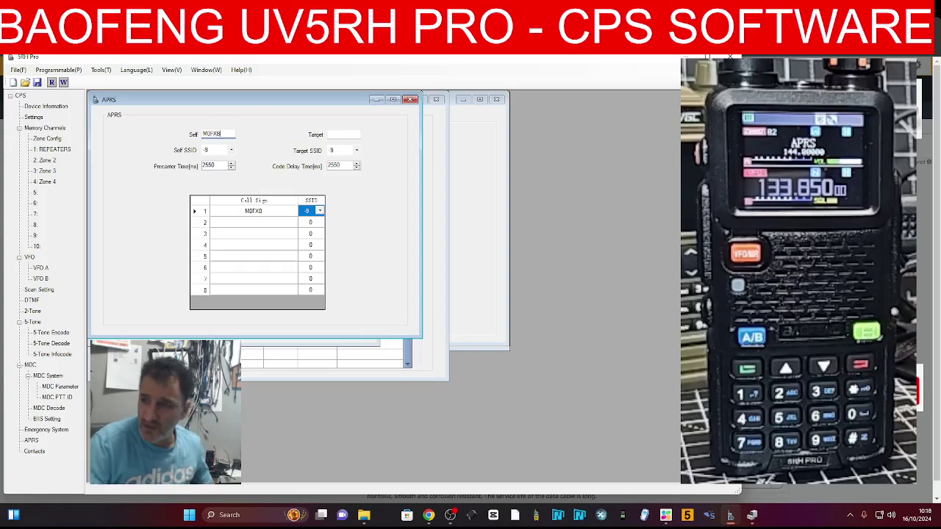
click(338, 134)
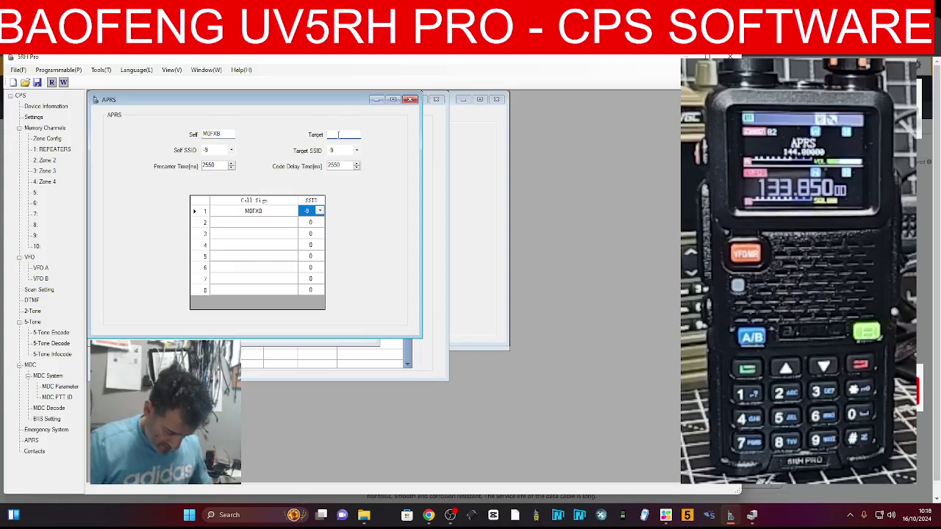
text(M6)
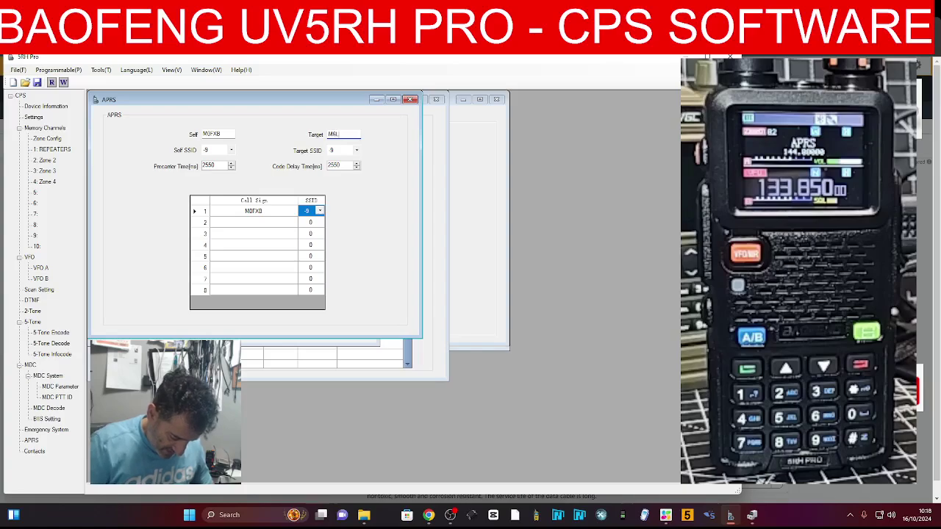
text(LSJ)
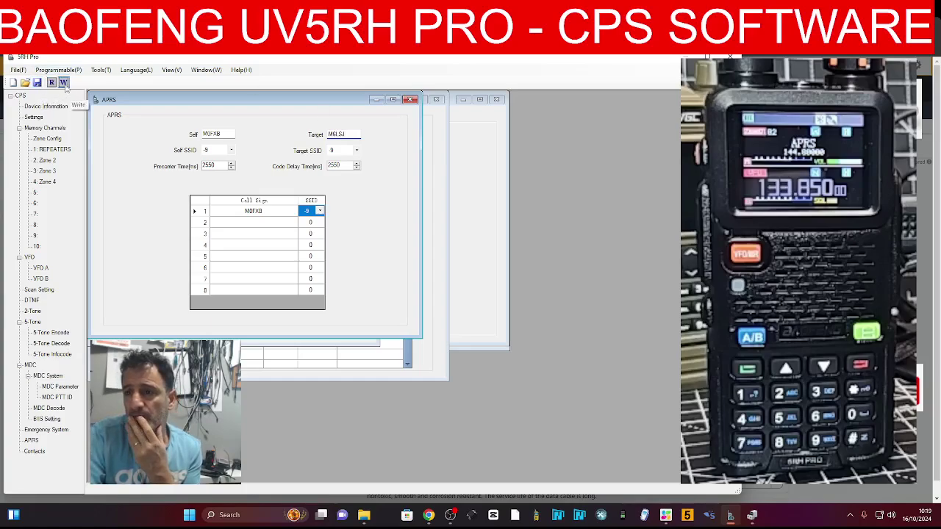
Upload the configuration to the radio with Write and confirm the Success message
click(64, 82)
click(345, 313)
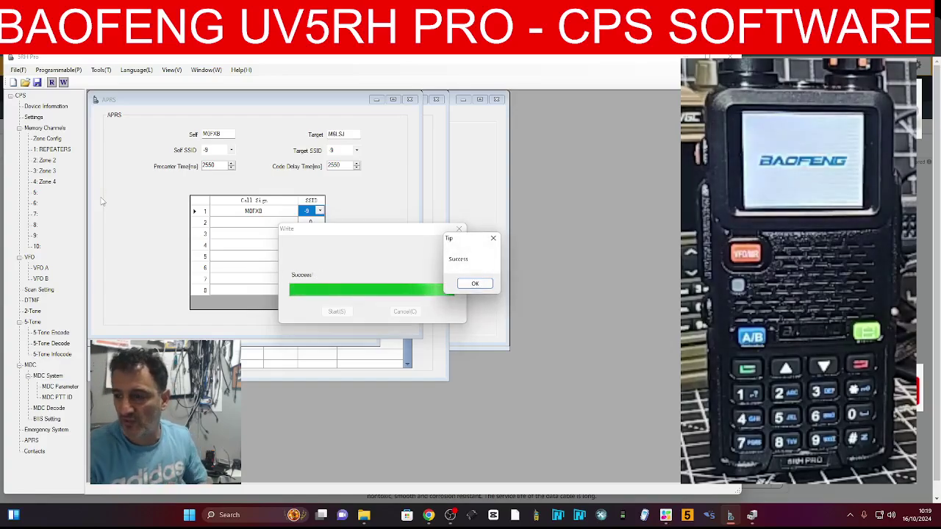
click(474, 284)
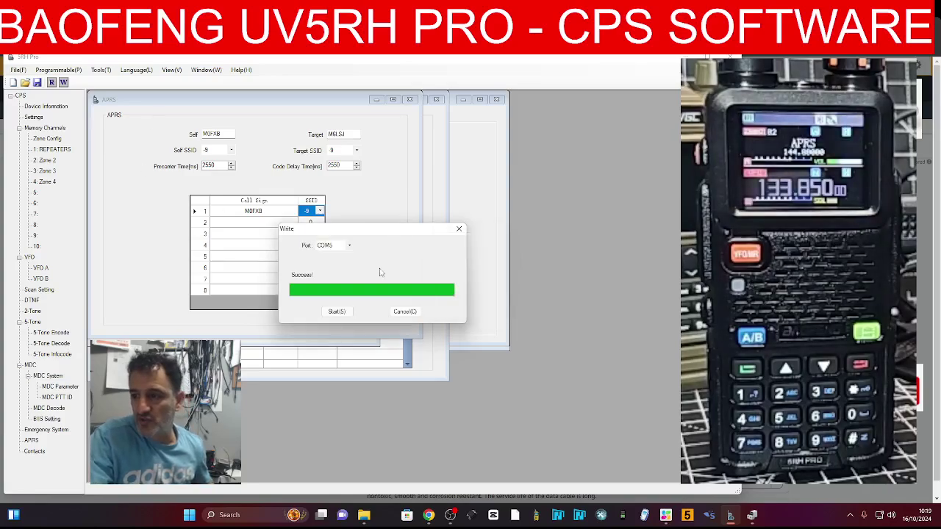
Close the Write dialog, then the Contacts, APRS, BIIS Setting and MDC Decode windows
click(459, 230)
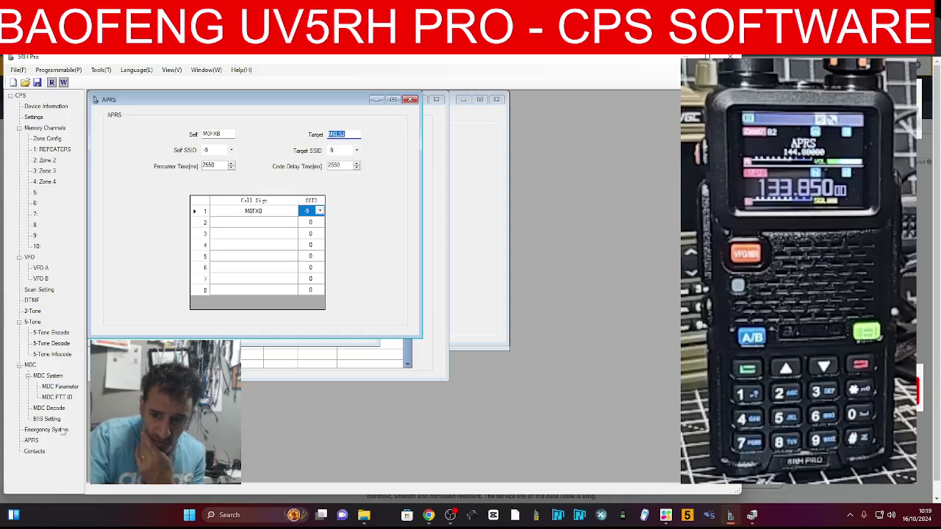
click(31, 442)
click(33, 451)
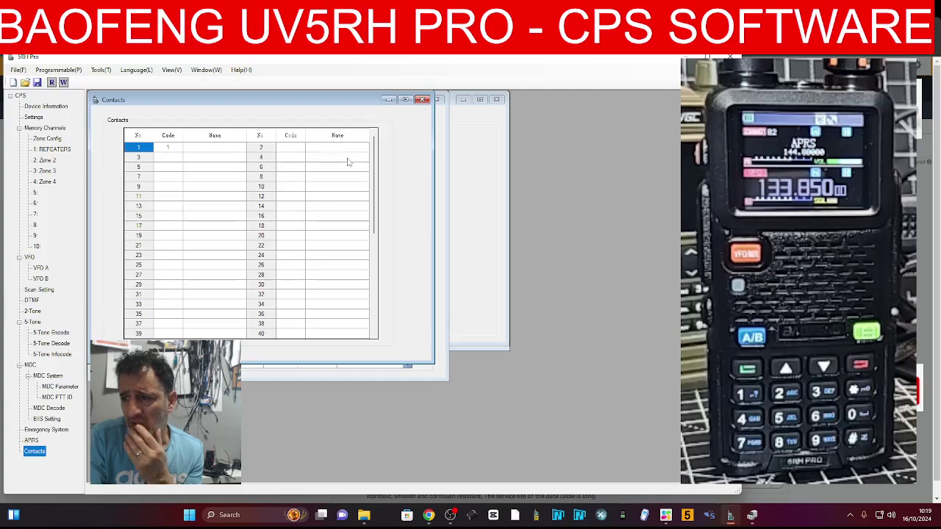
click(423, 99)
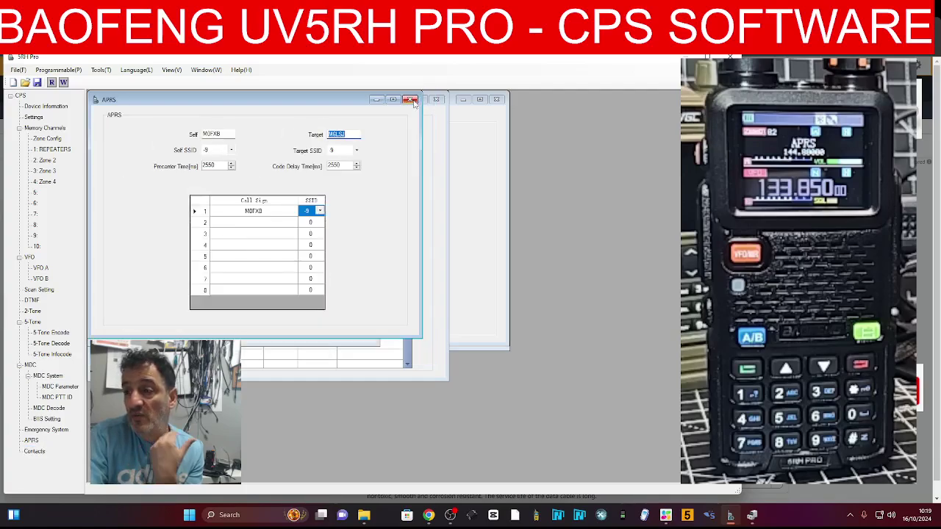
click(412, 99)
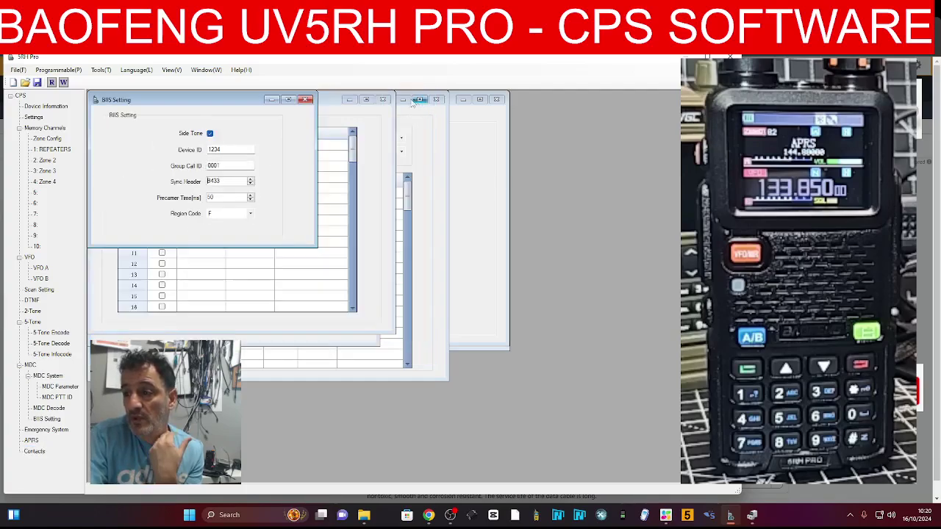
click(306, 100)
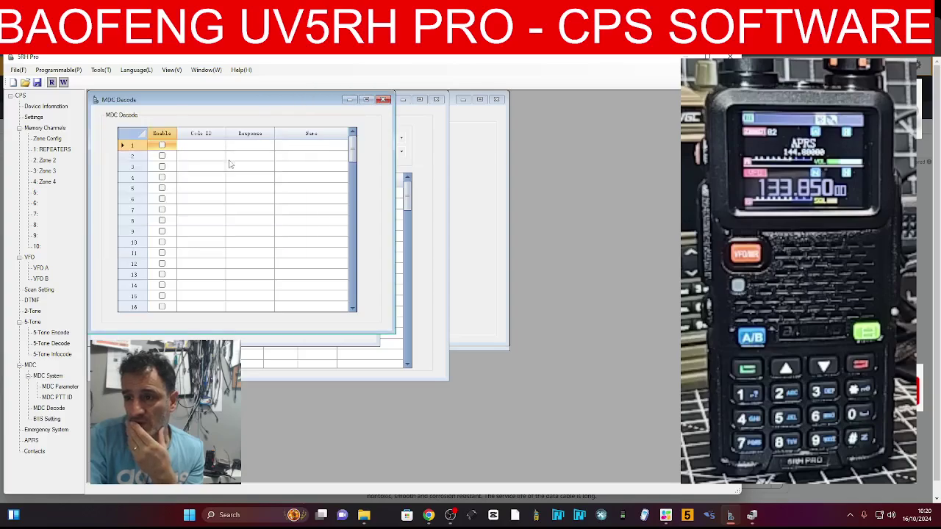
click(383, 100)
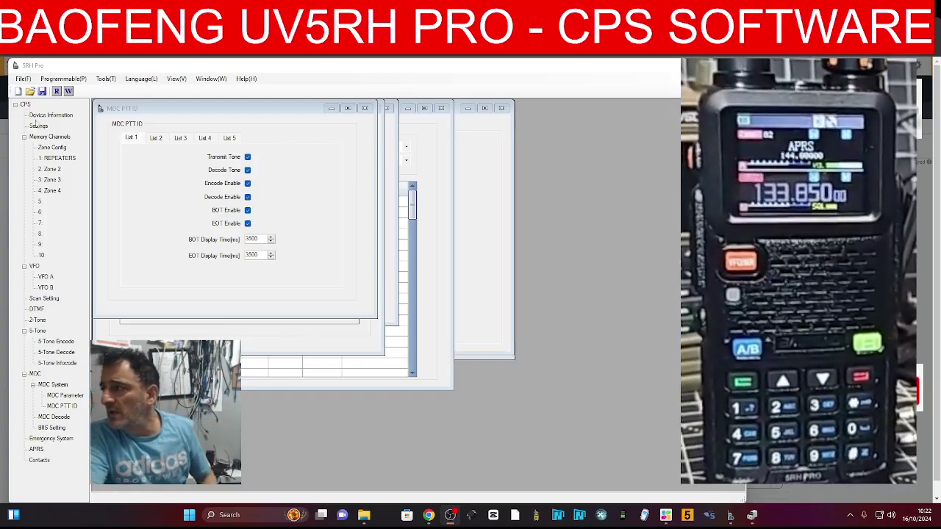
Open the '1: REPEATERS' channel table under Memory Channels
click(63, 158)
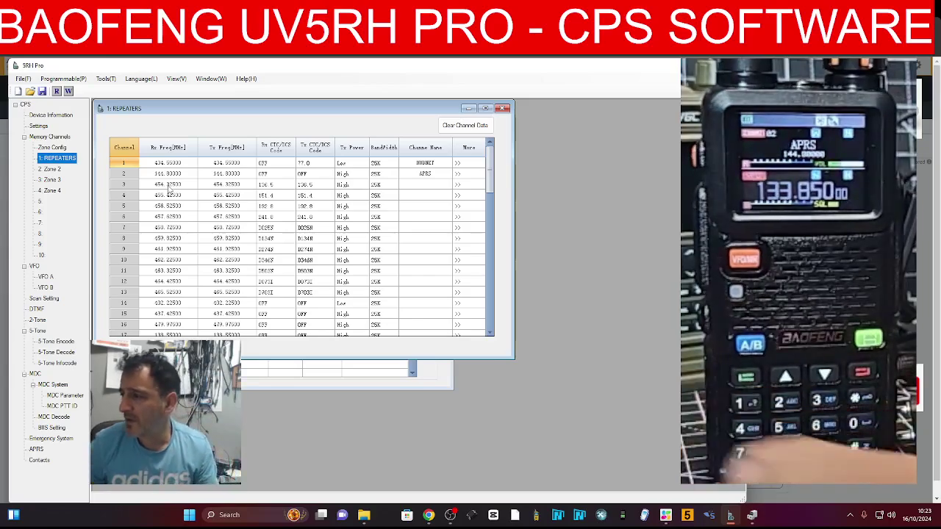
Enter 145.850 as channel 3's receive frequency and correct its transmit frequency to 145.15000
click(170, 185)
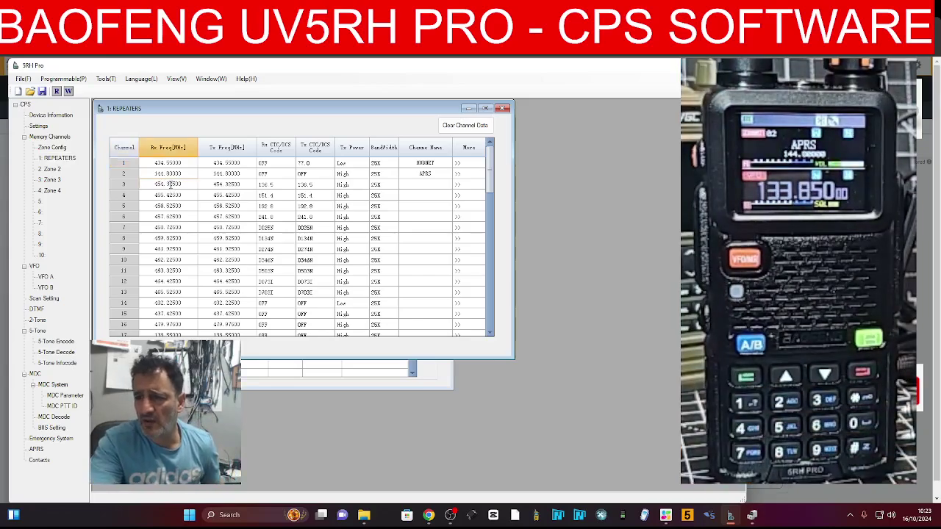
click(171, 184)
double_click(170, 185)
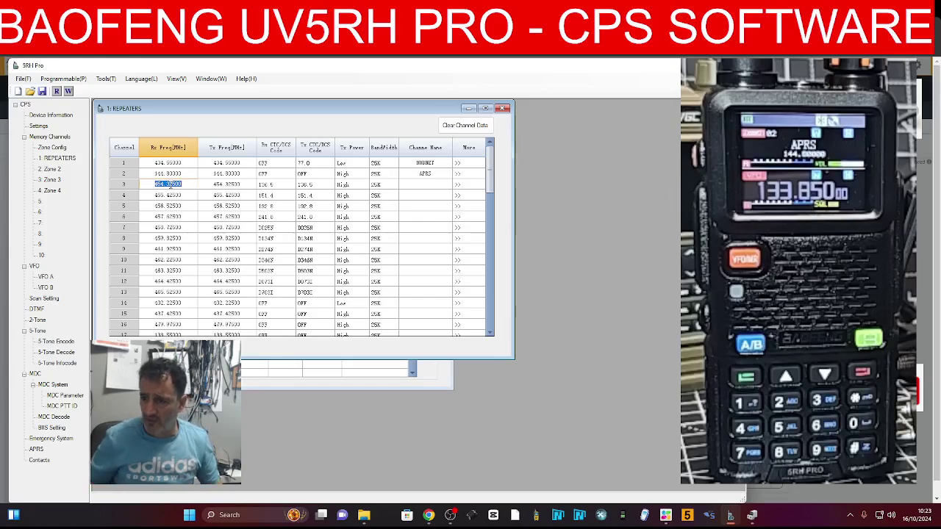
text(145)
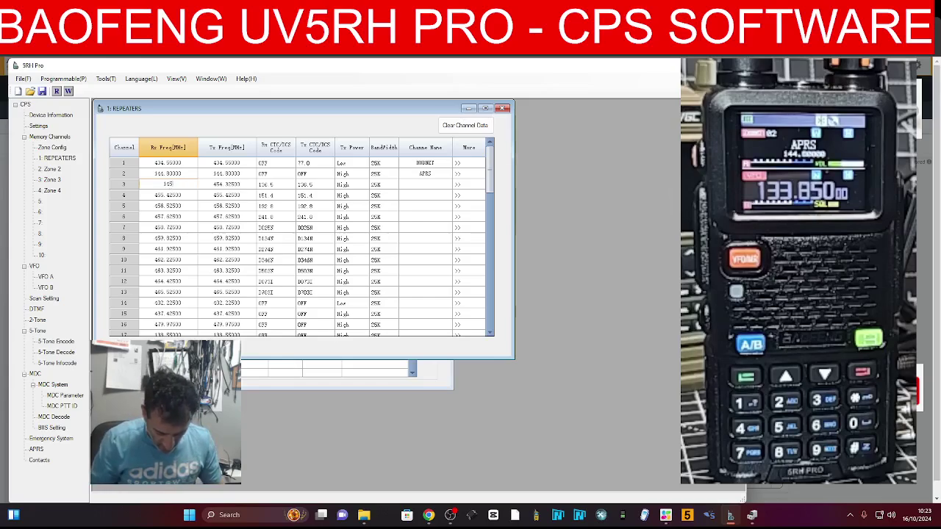
text(.8)
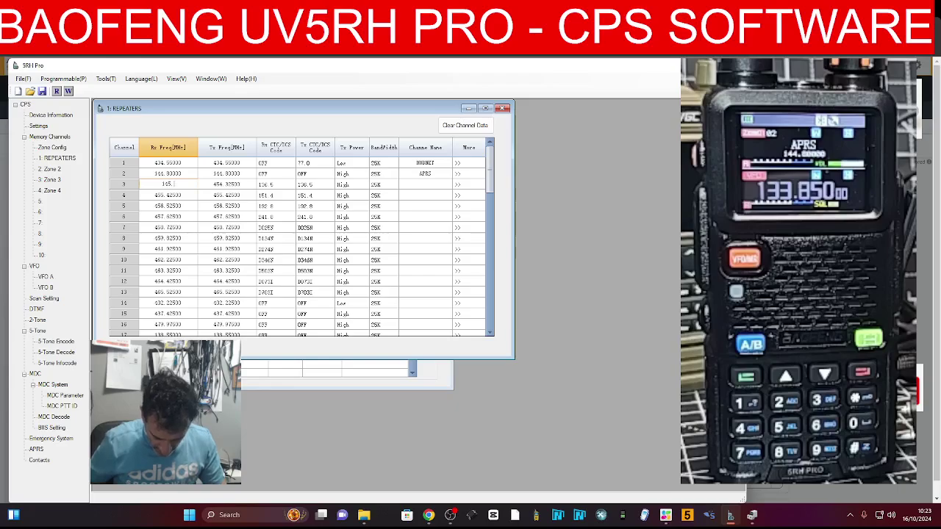
text(50)
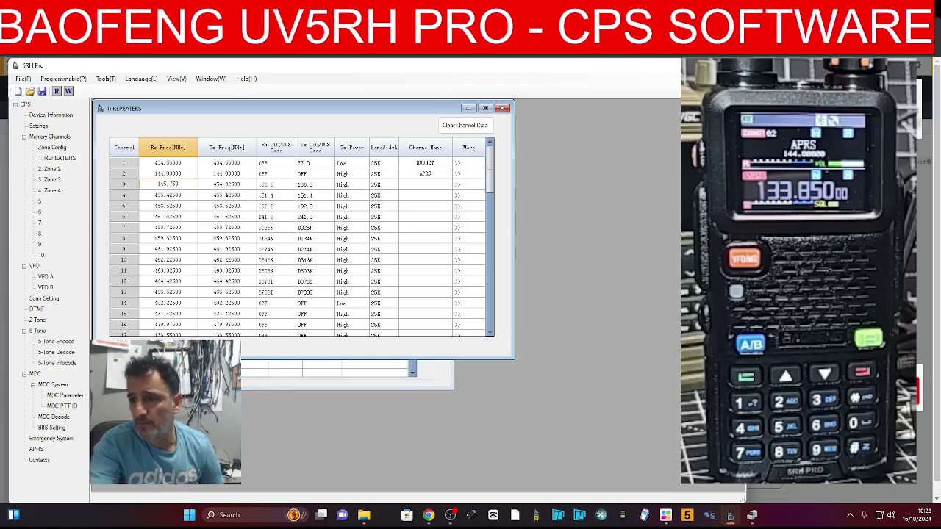
click(225, 174)
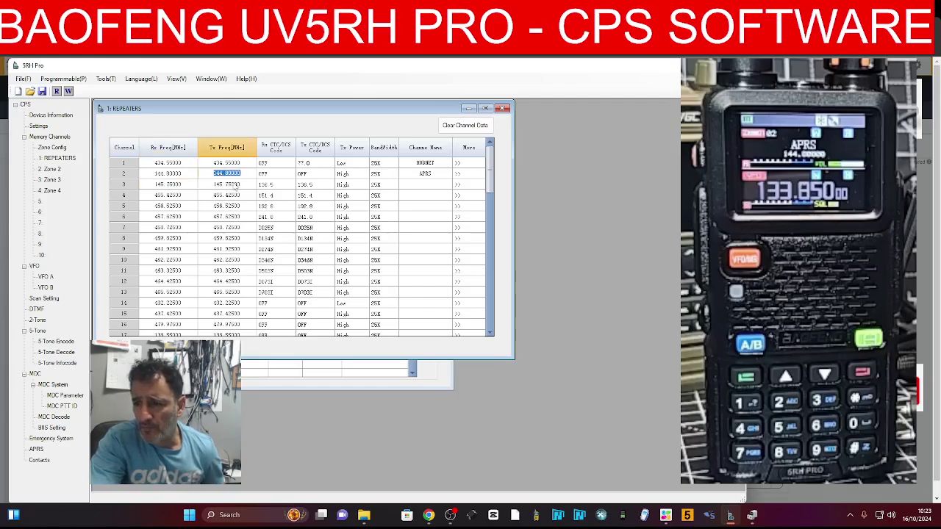
click(229, 185)
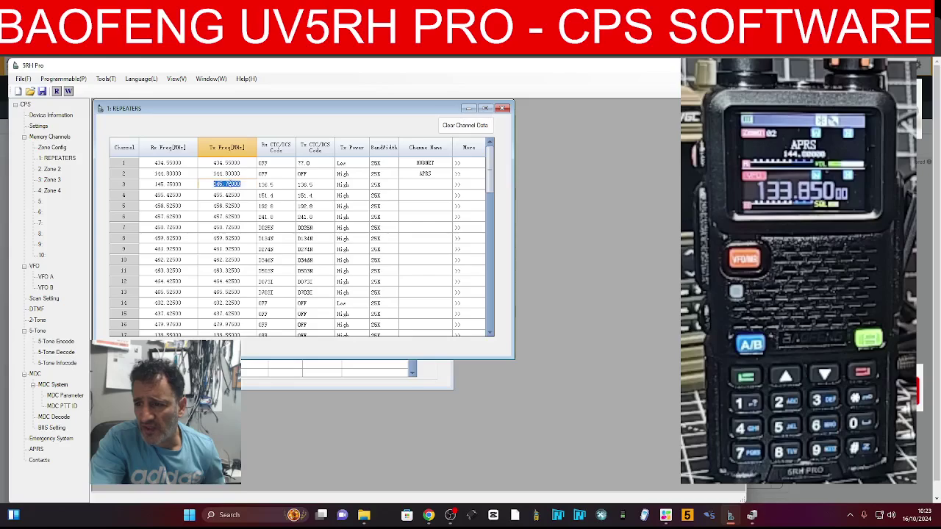
click(228, 184)
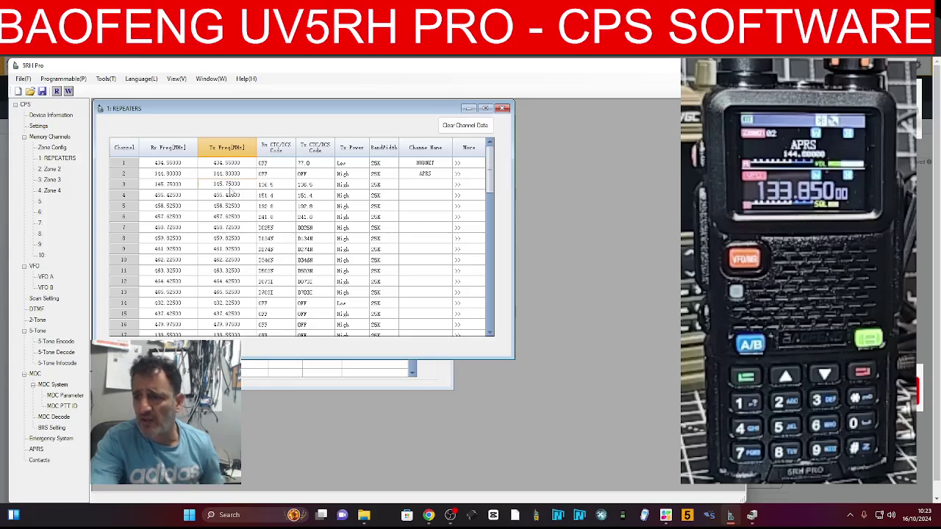
key(BackSpace)
text(1)
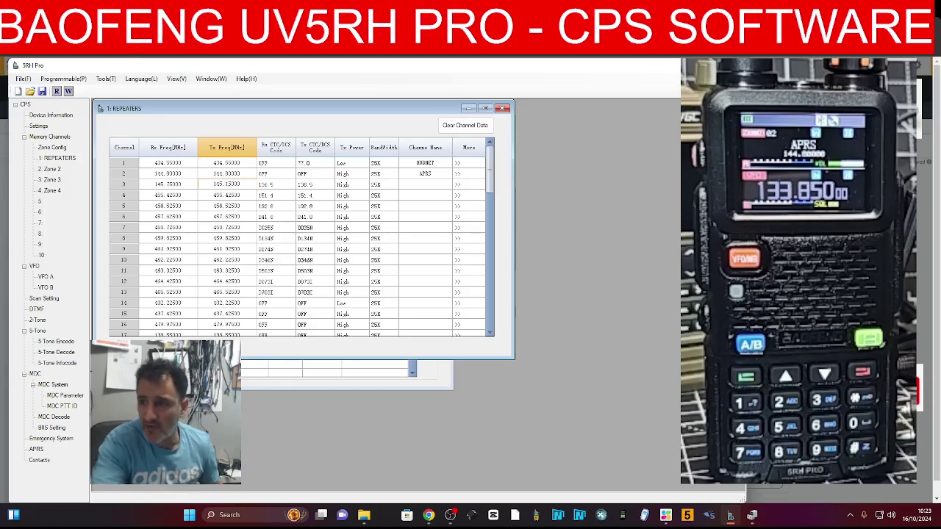
Turn off channel 3's receive tone and set its transmit tone to 94.8
click(272, 184)
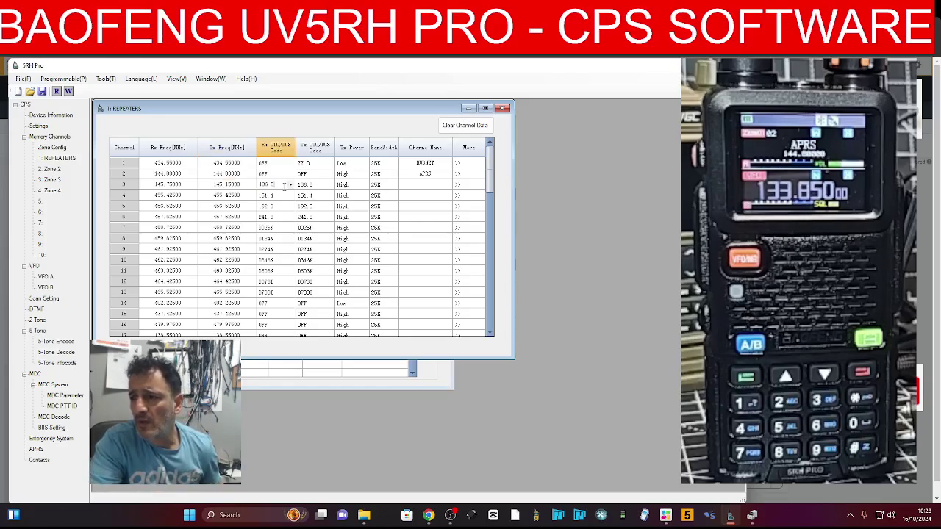
click(291, 185)
scroll(279, 209, up, 3)
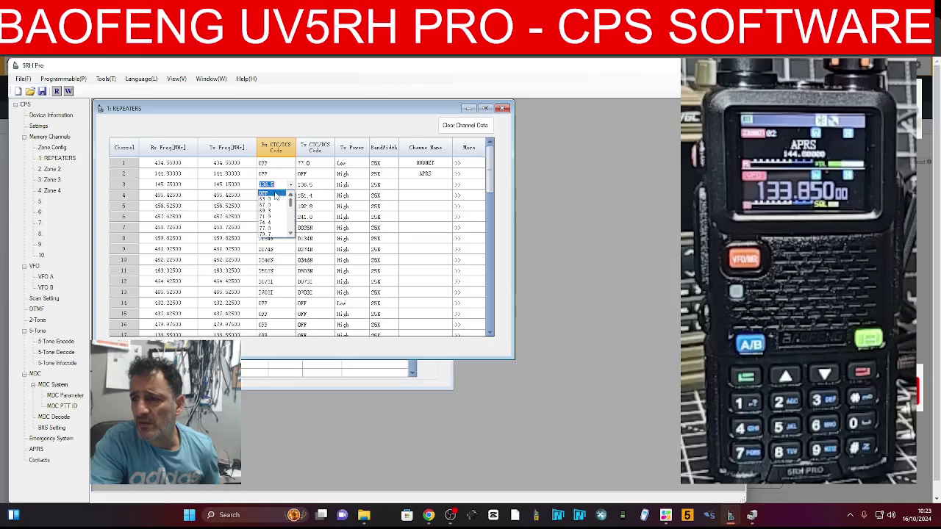
click(271, 192)
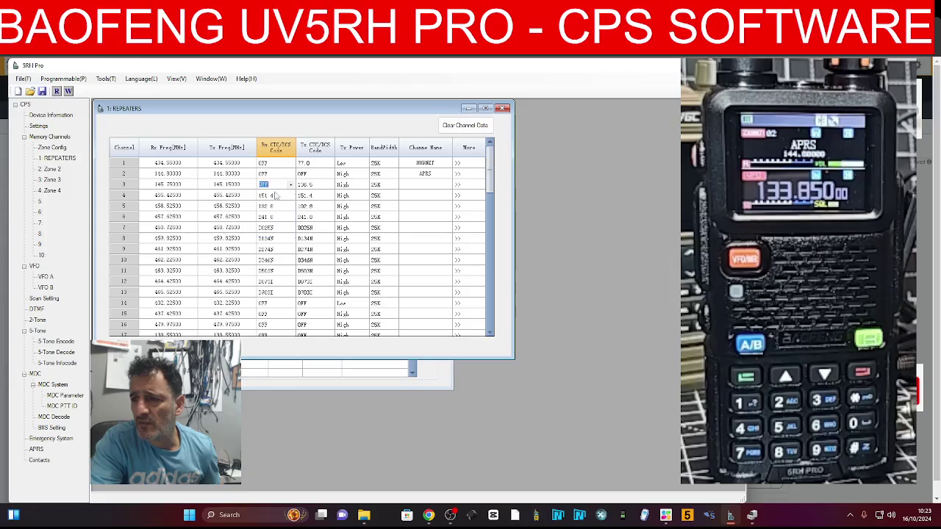
click(331, 186)
click(330, 186)
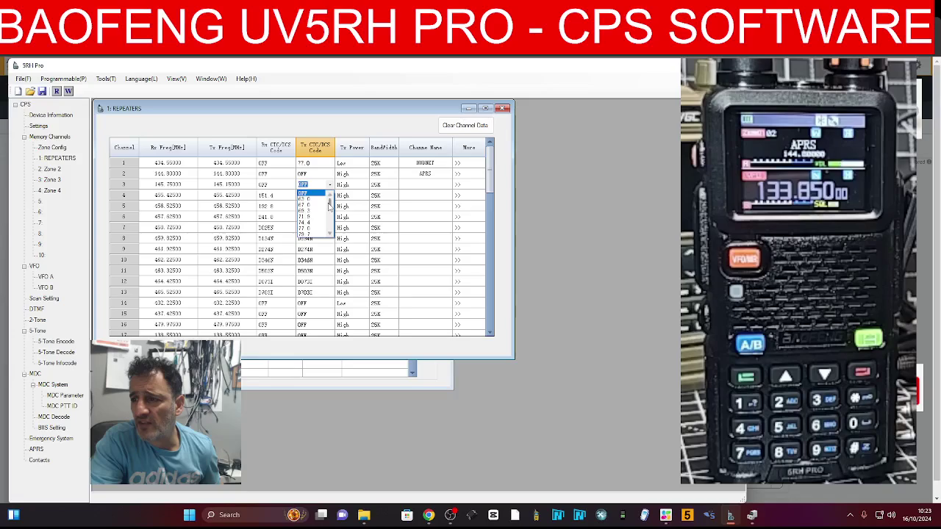
scroll(312, 228, down, 2)
click(312, 233)
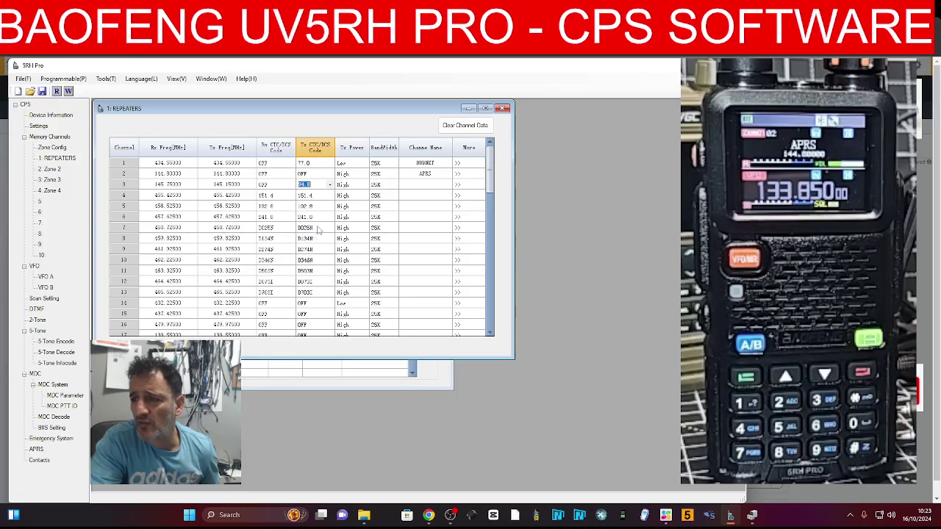
Name channel 3 GB3BC and check its detailed Channel Edit settings
click(430, 185)
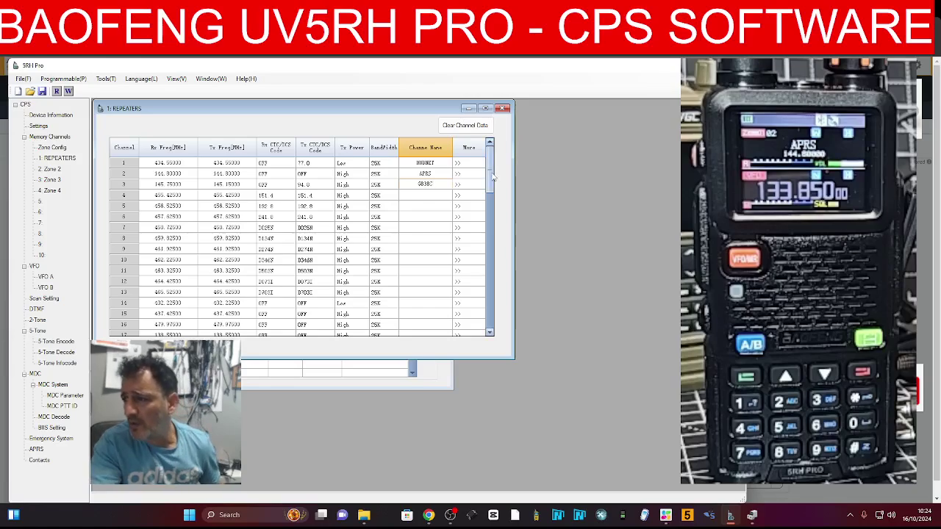
click(466, 186)
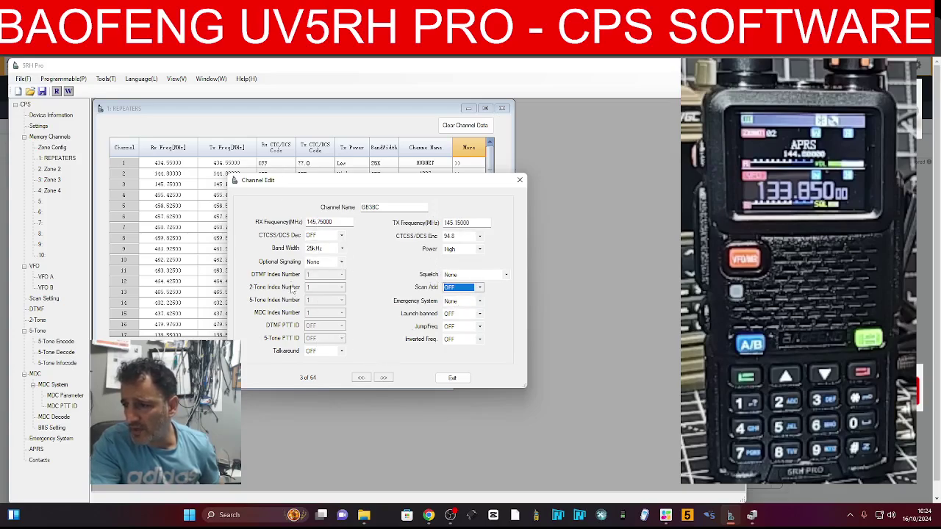
drag(439, 183, 354, 175)
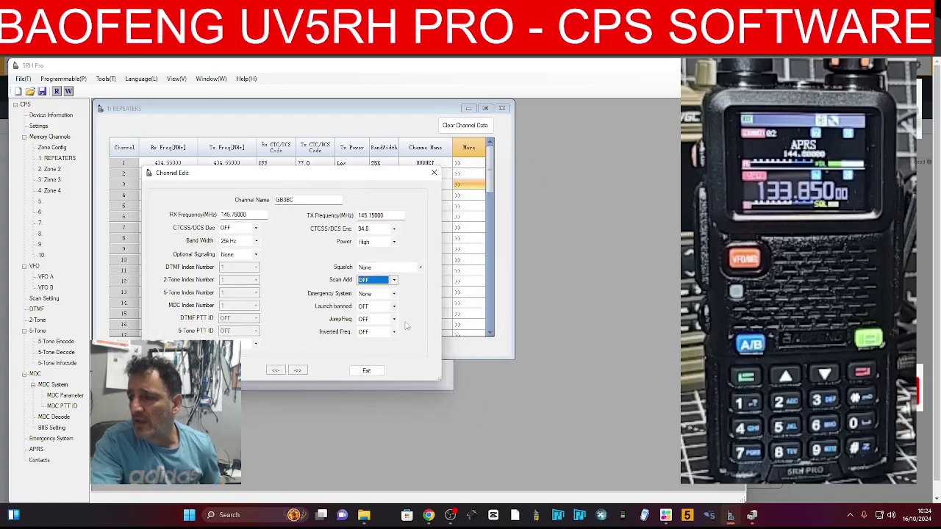
click(434, 173)
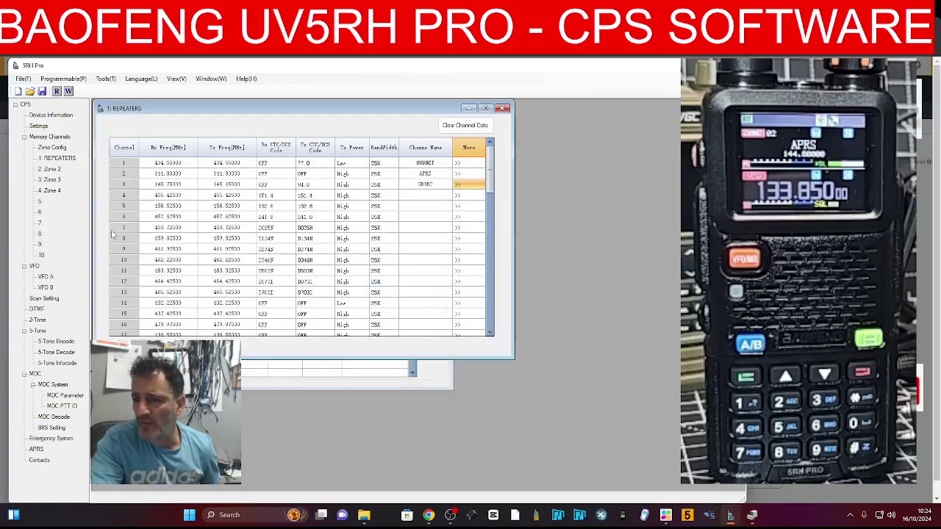
Set channel 4's receive frequency to 430.025 and transmit frequency to 434.825
double_click(169, 195)
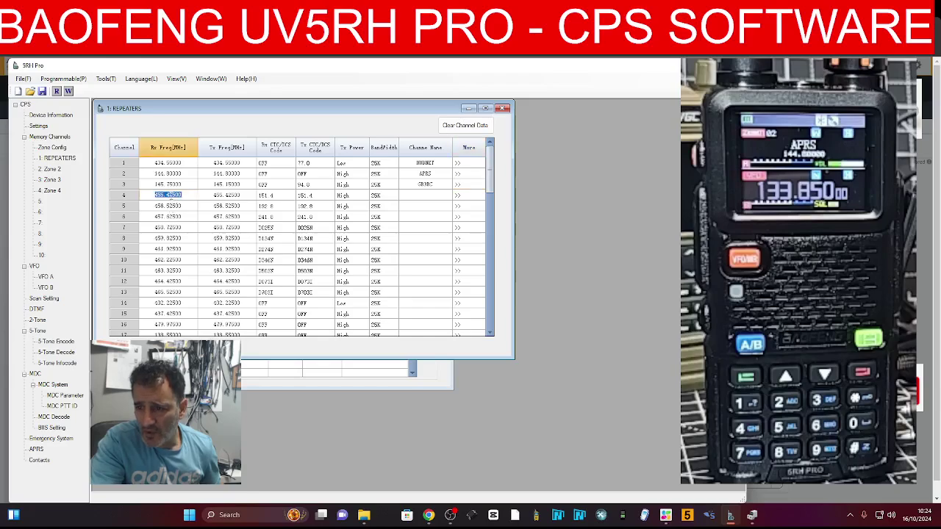
text(4)
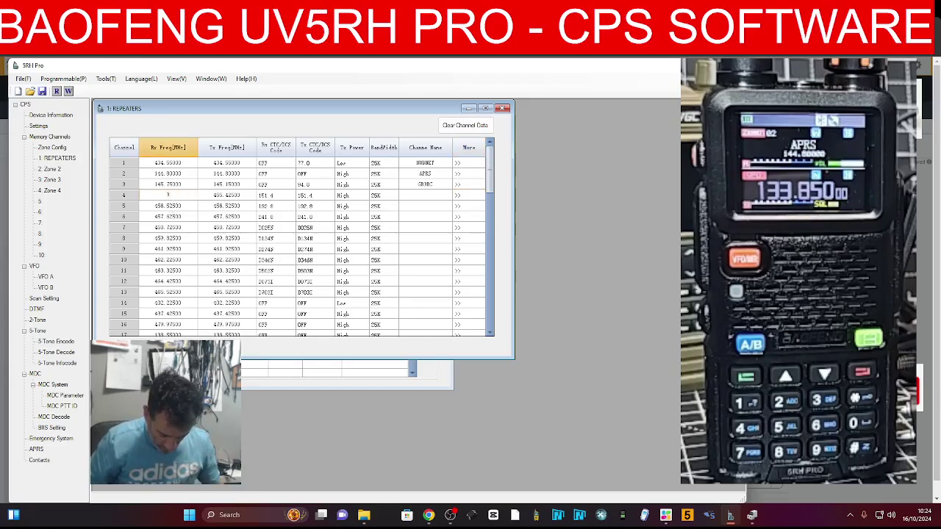
text(33)
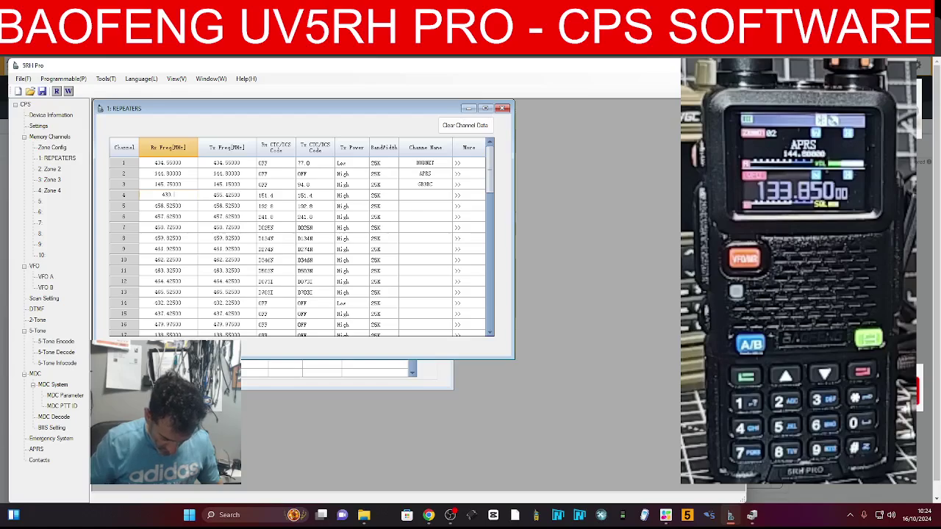
text(0.025)
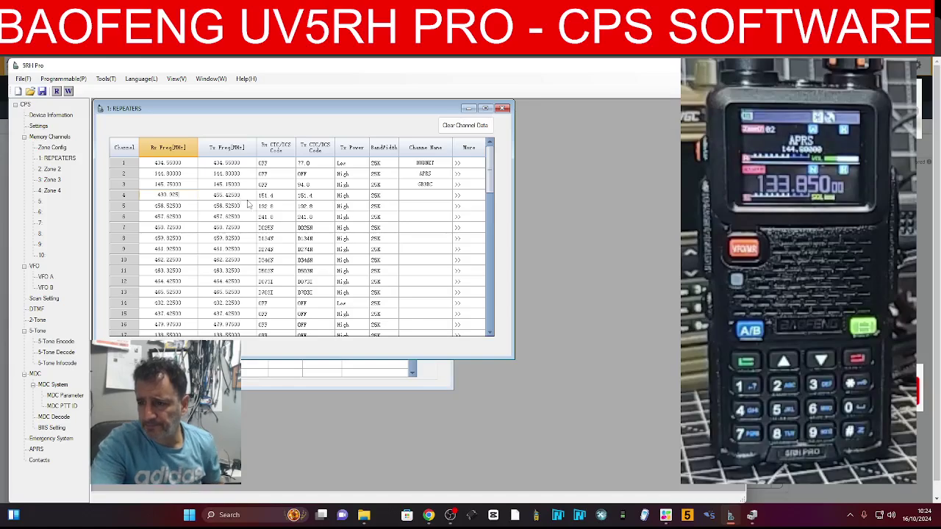
click(217, 197)
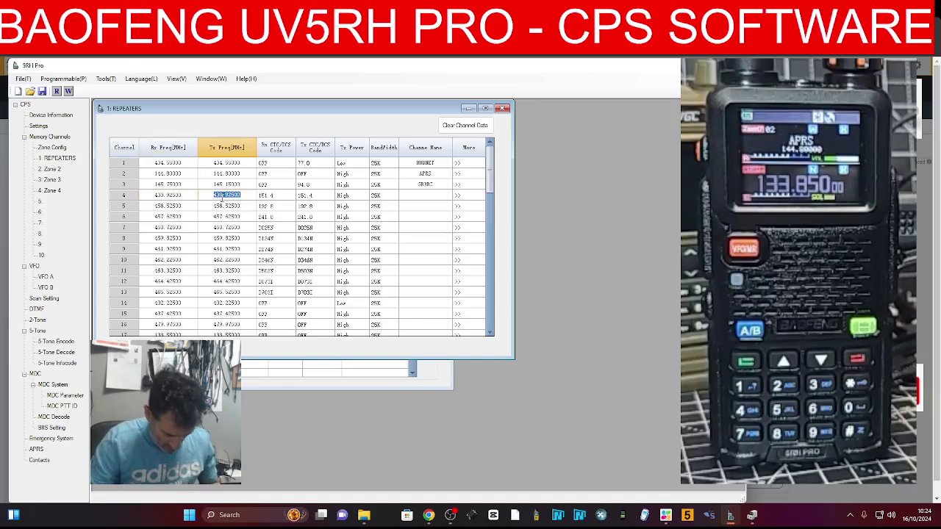
text(434)
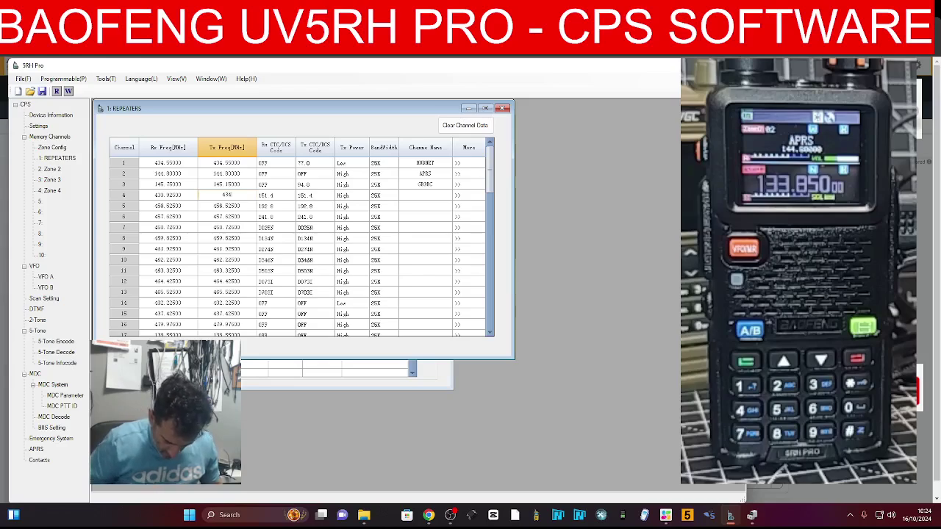
text(.825)
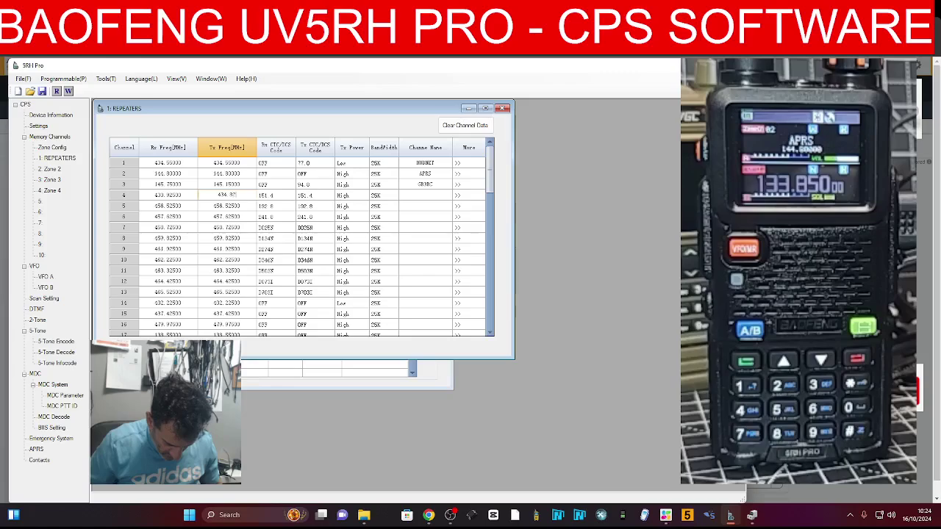
Turn off channel 4's receive tone, set a 77.0 transmit tone, and begin its name
click(278, 197)
click(291, 198)
click(291, 197)
click(291, 197)
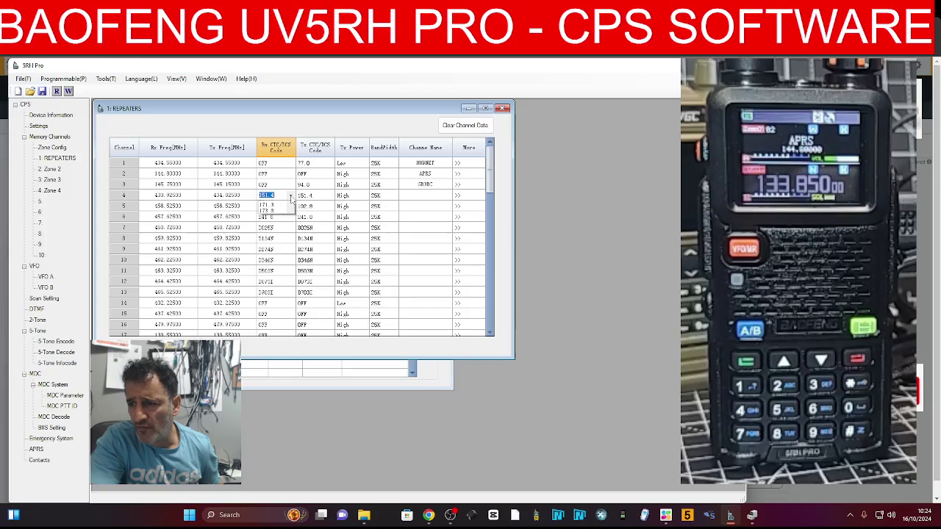
drag(291, 212, 292, 207)
click(271, 204)
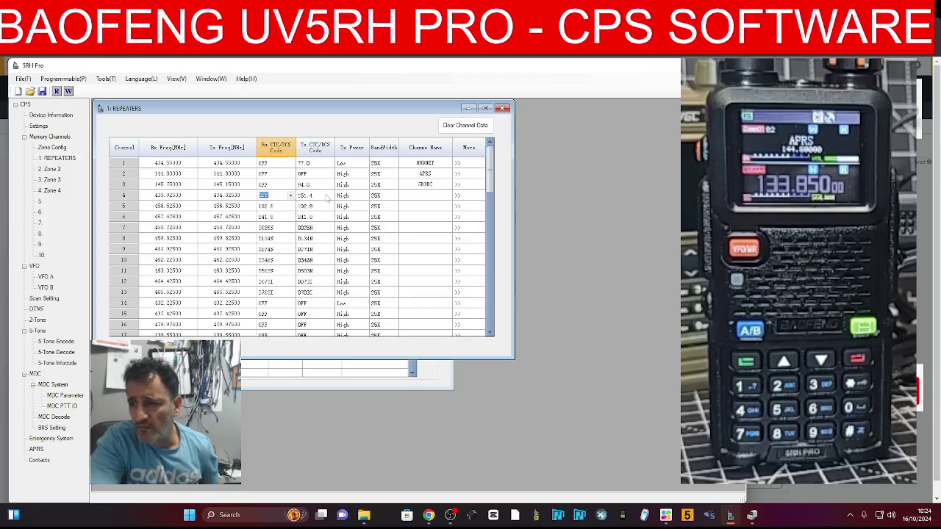
click(320, 197)
click(329, 196)
click(319, 240)
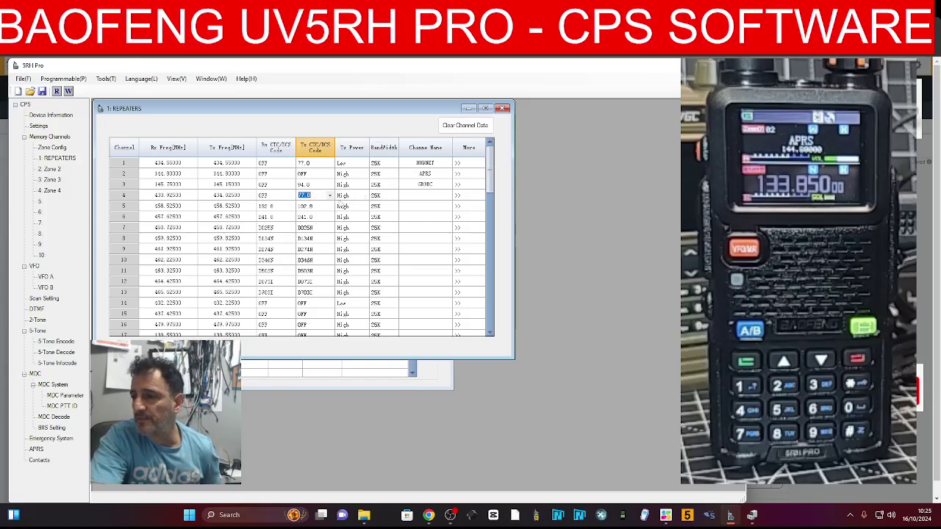
click(416, 196)
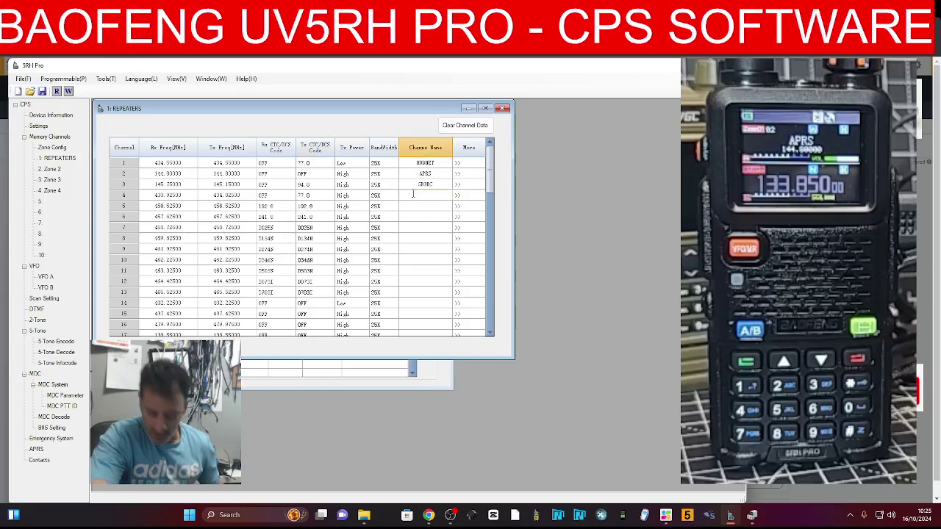
text(R)
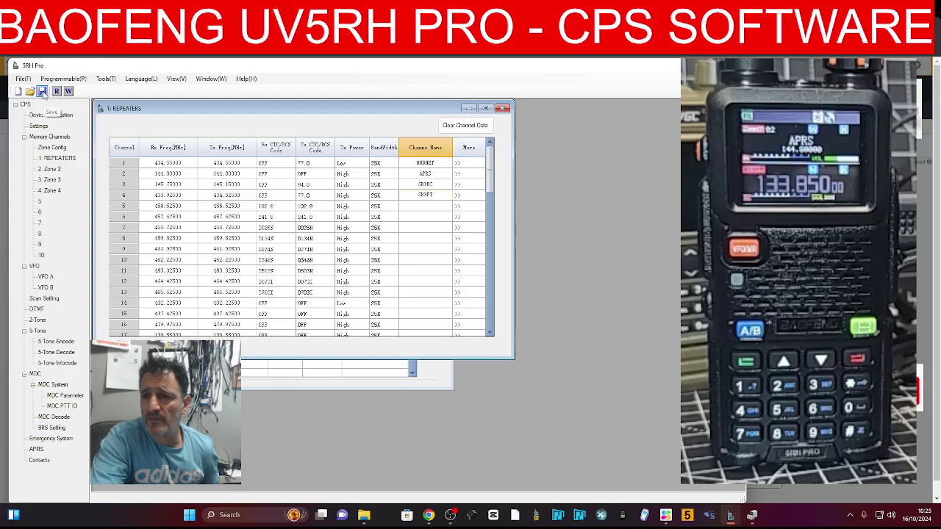
Write the repeater channels and settings to the radio on COM5 and confirm the Success message
click(68, 91)
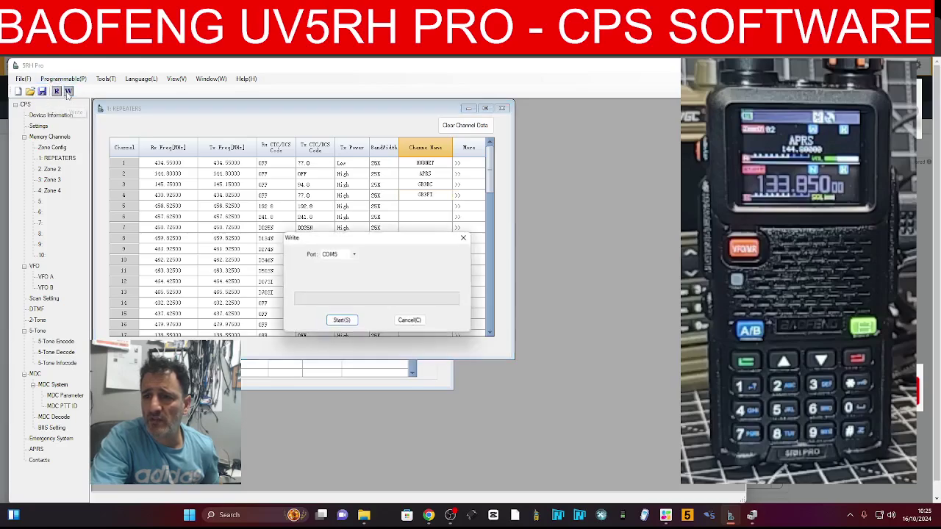
click(345, 322)
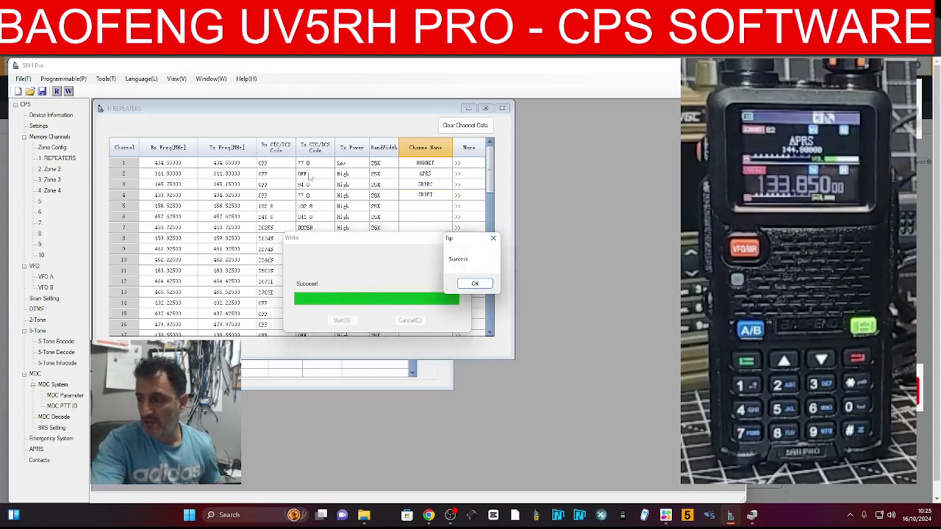
click(476, 284)
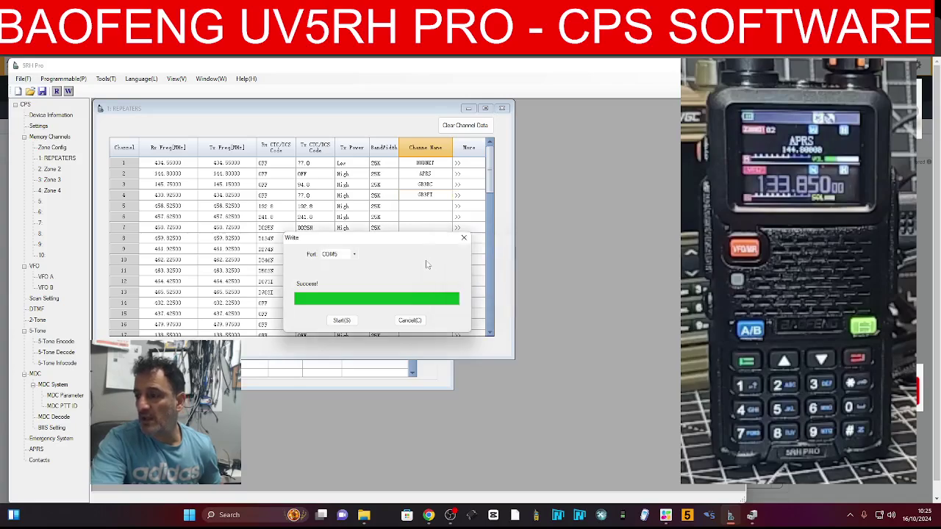